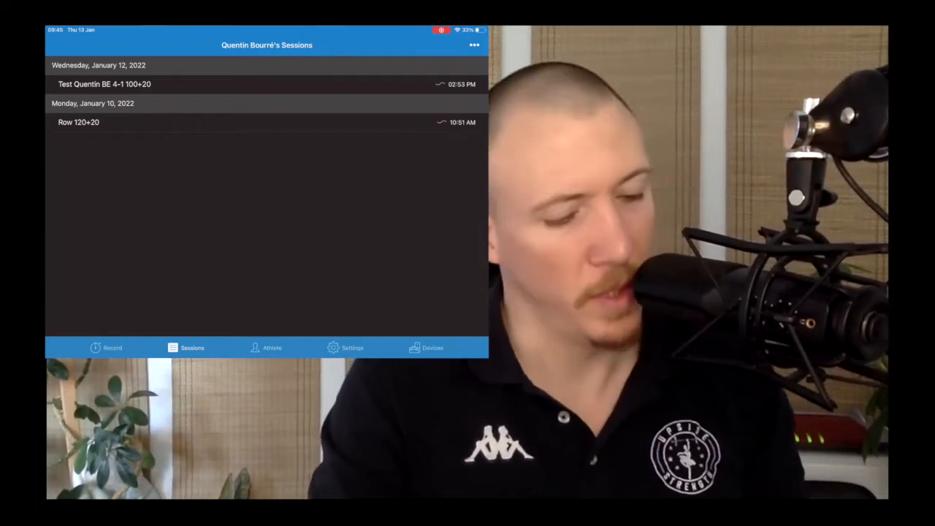
Step: Open the January 12, 2022 test session (BE 4-1 100+20) and review its recorded data graphs
click(104, 85)
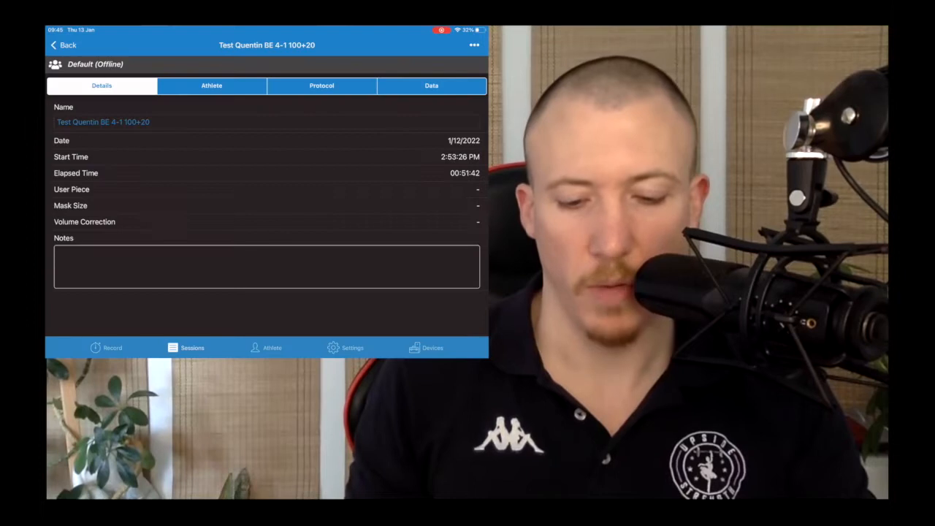
click(432, 87)
scroll(266, 218, down, 1)
scroll(267, 218, down, 7)
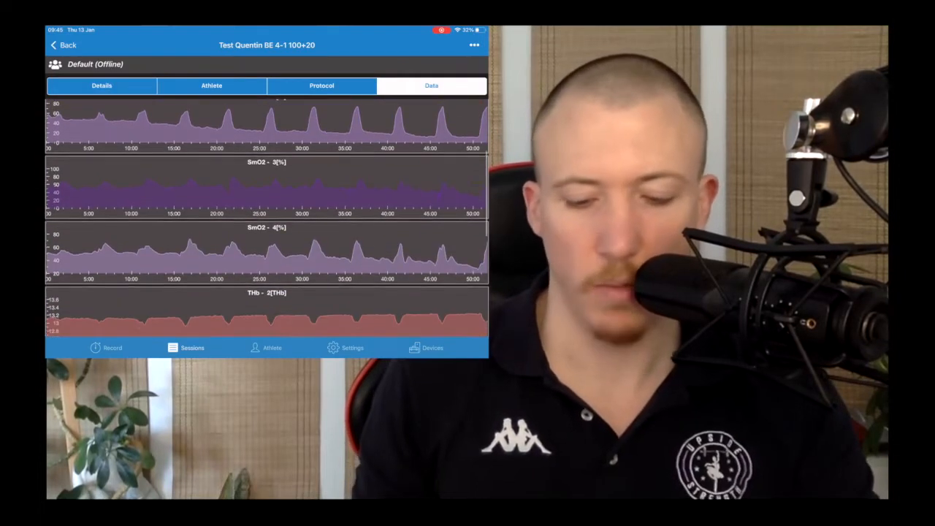
scroll(267, 218, up, 8)
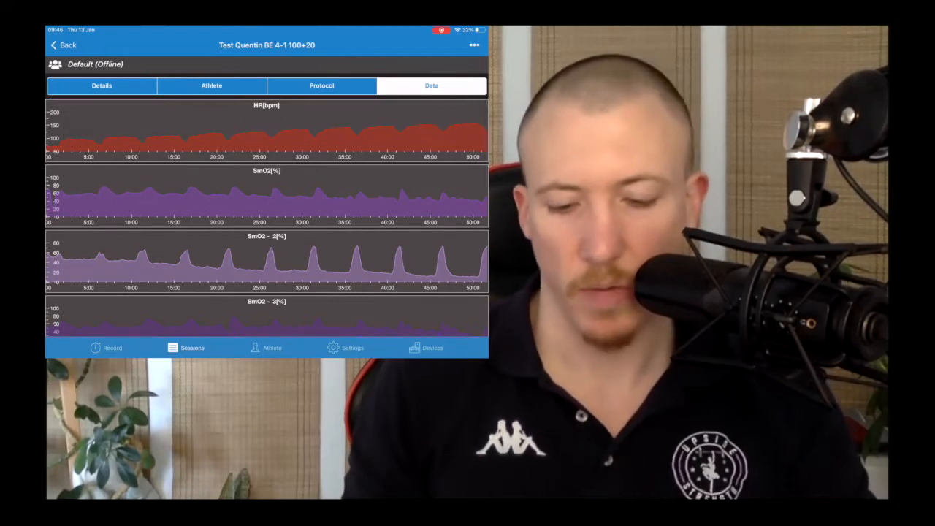
Step: Generate a shareable report of the session, keeping the average interval at 1s
click(474, 44)
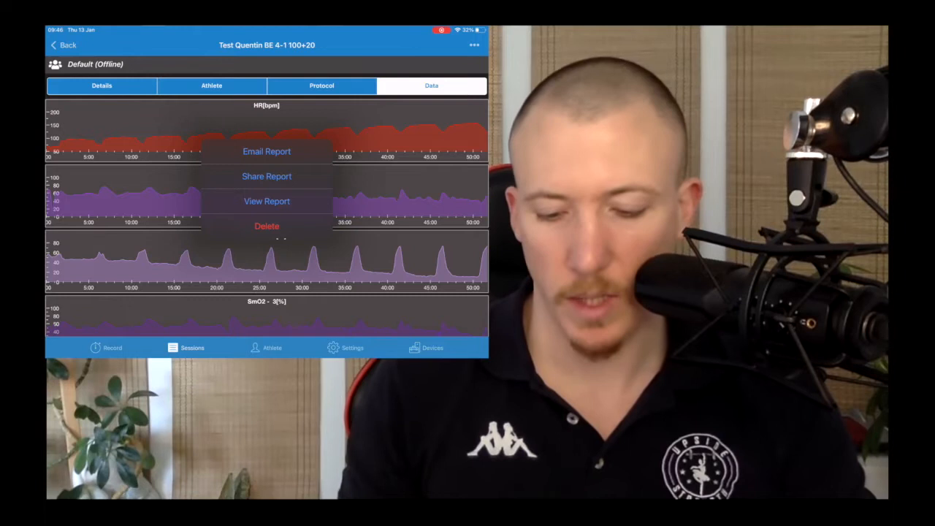
click(267, 176)
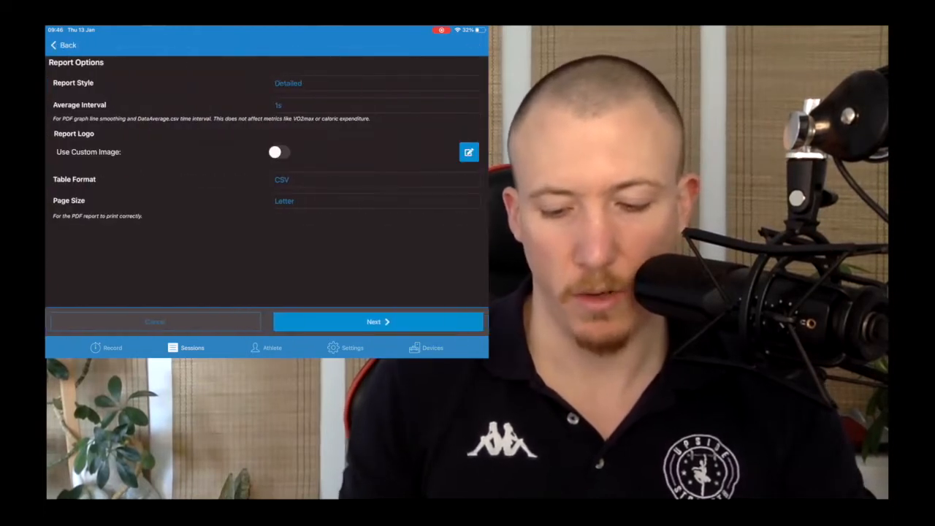
click(376, 106)
scroll(266, 311, down, 5)
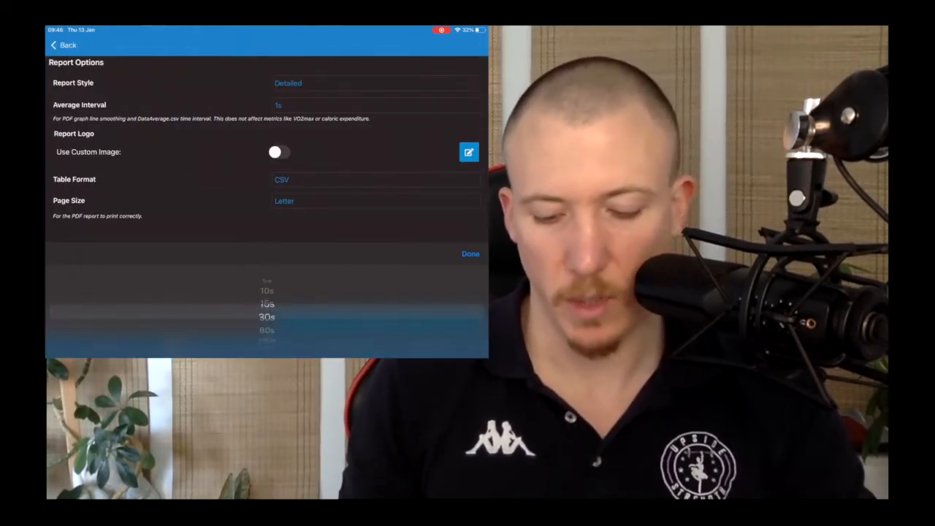
scroll(266, 311, up, 5)
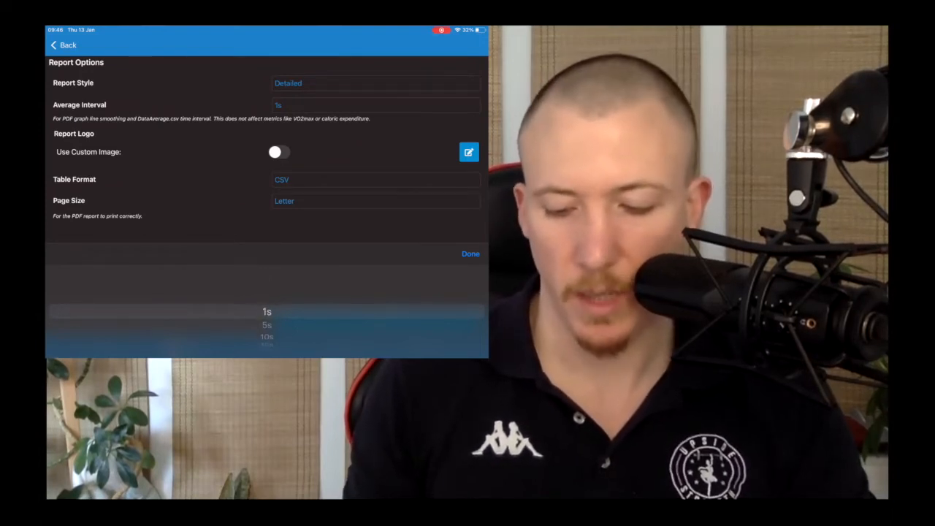
click(471, 254)
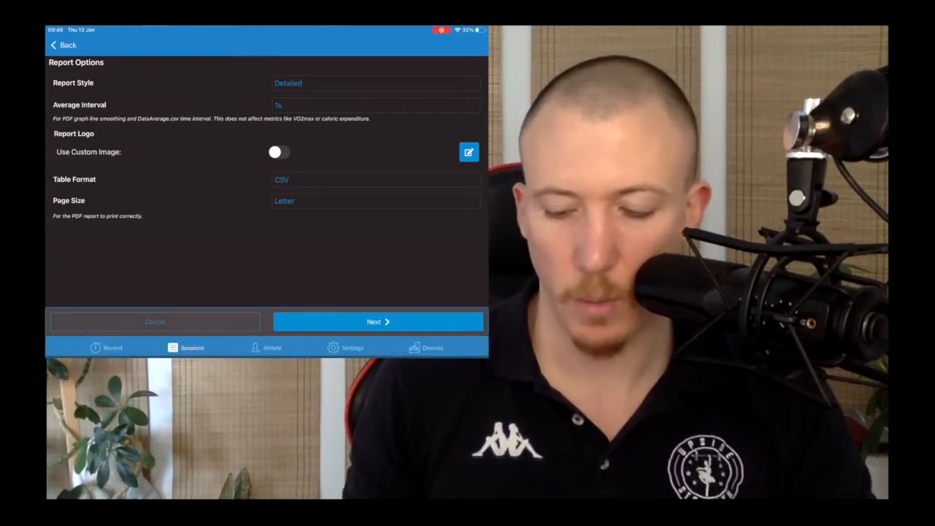
click(64, 45)
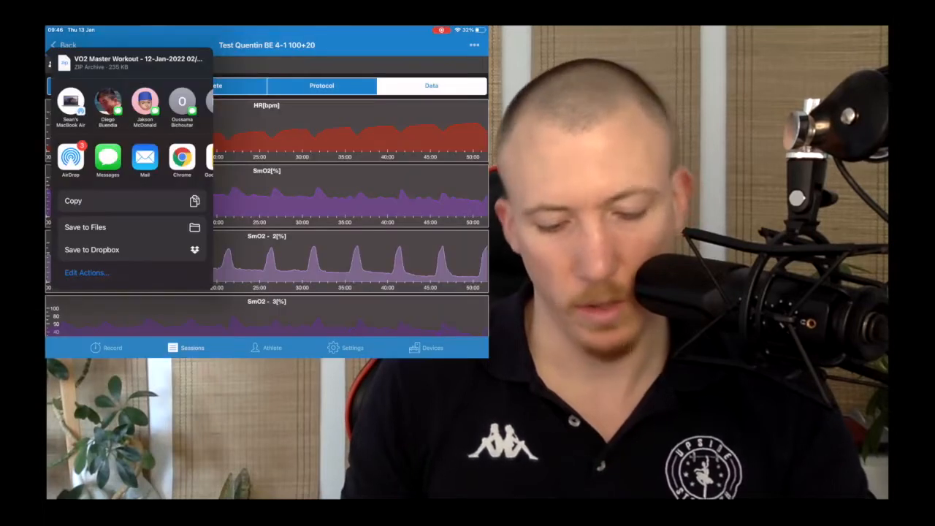
Step: Send the report's ZIP archive to the MacBook Air through AirDrop and close the sharing options
click(71, 158)
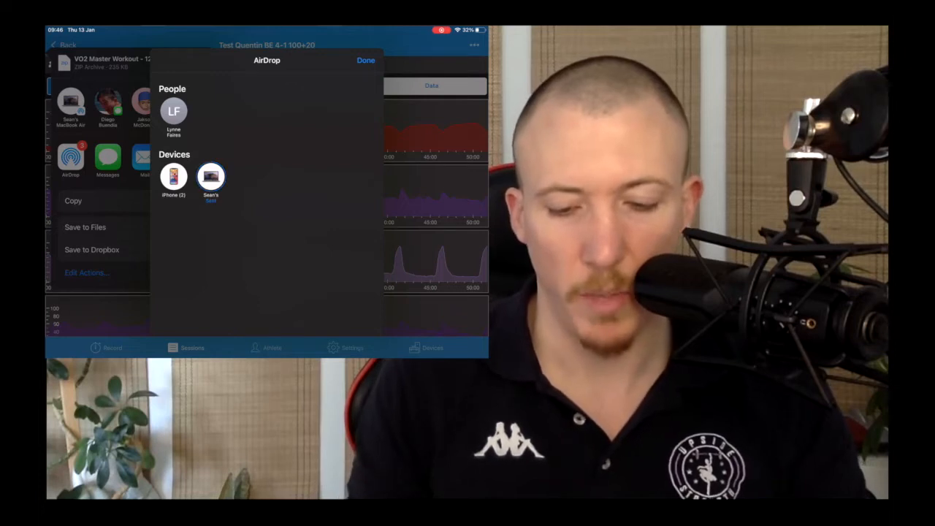
click(366, 60)
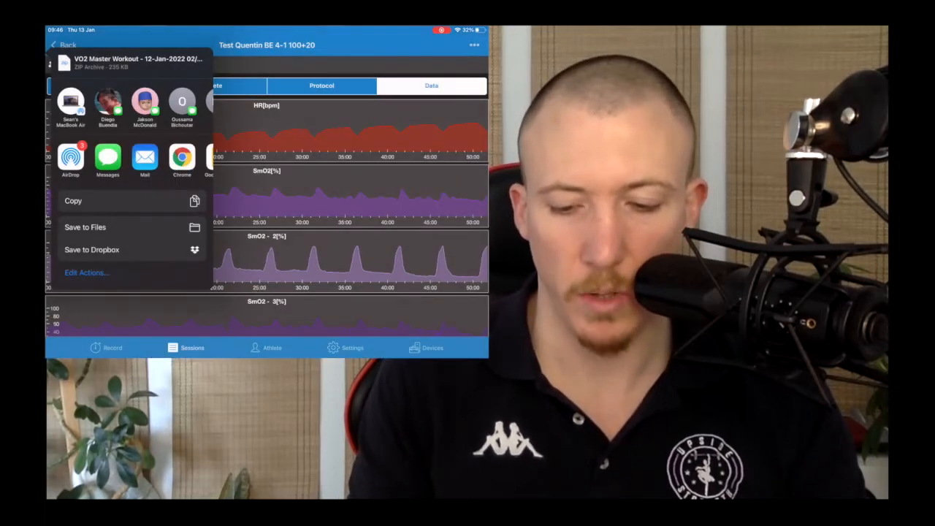
click(351, 198)
Step: Switch to HRV Logger and open the athlete's recording of 10/01/2022 10:52 from the history
drag(267, 355, 267, 219)
click(402, 245)
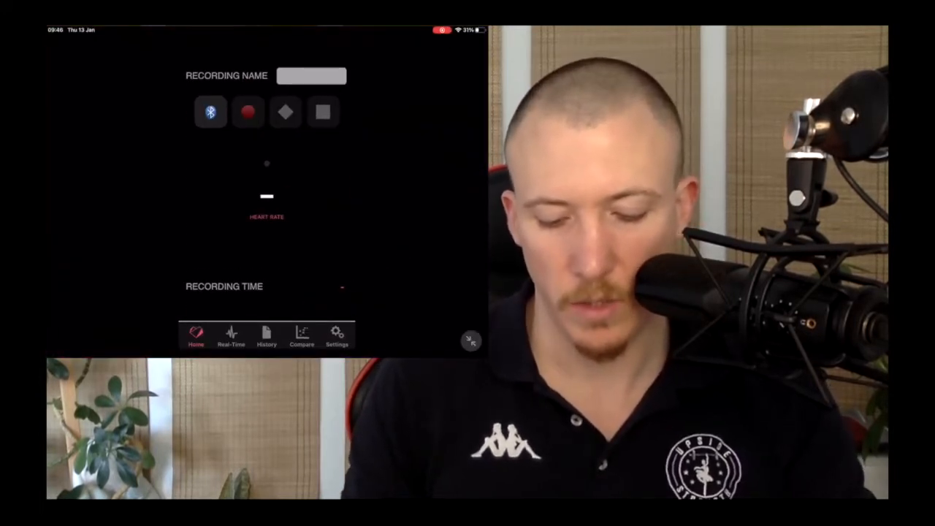
click(267, 336)
click(267, 336)
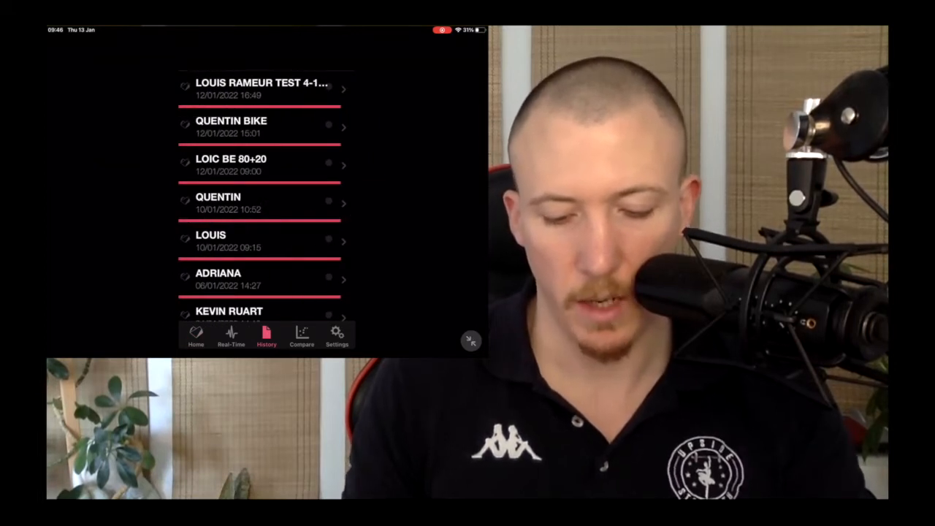
click(261, 203)
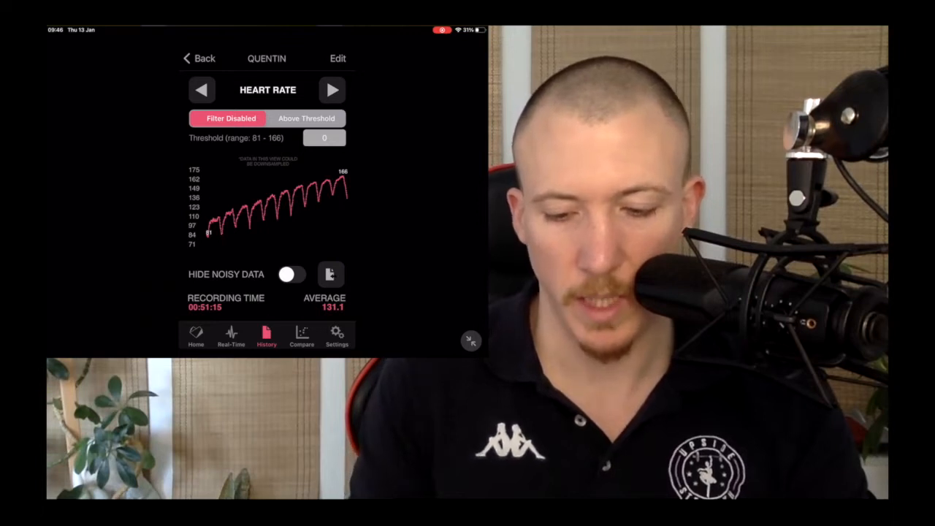
Step: Rename the recording to the athlete's first name followed by "bike"
click(338, 58)
text(quentin)
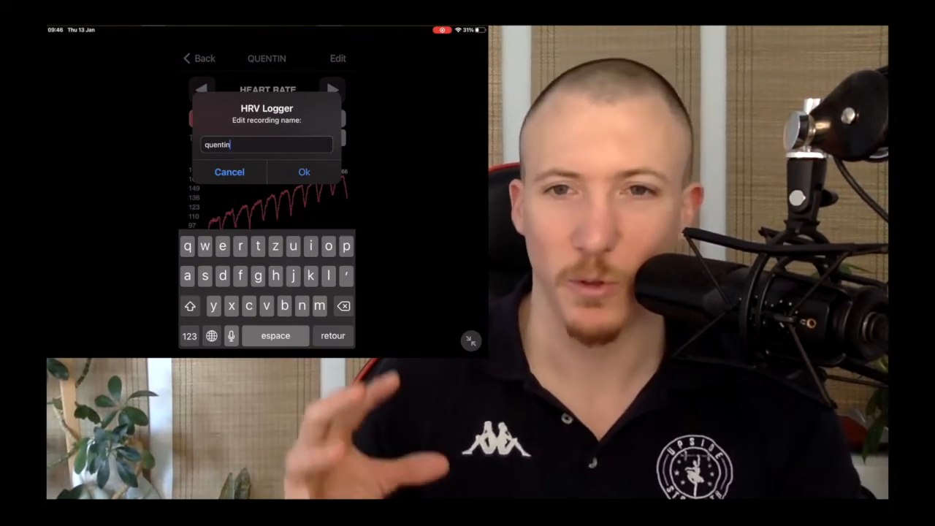
text(b)
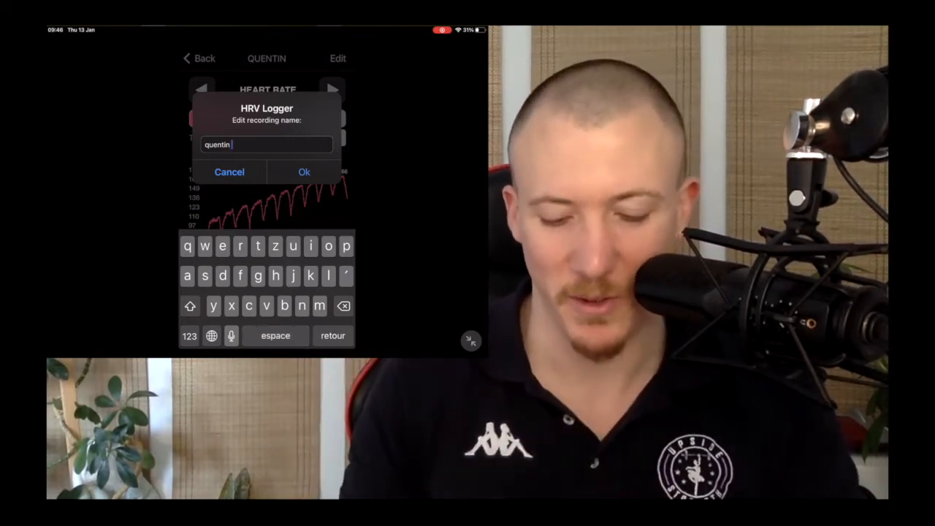
text(ike)
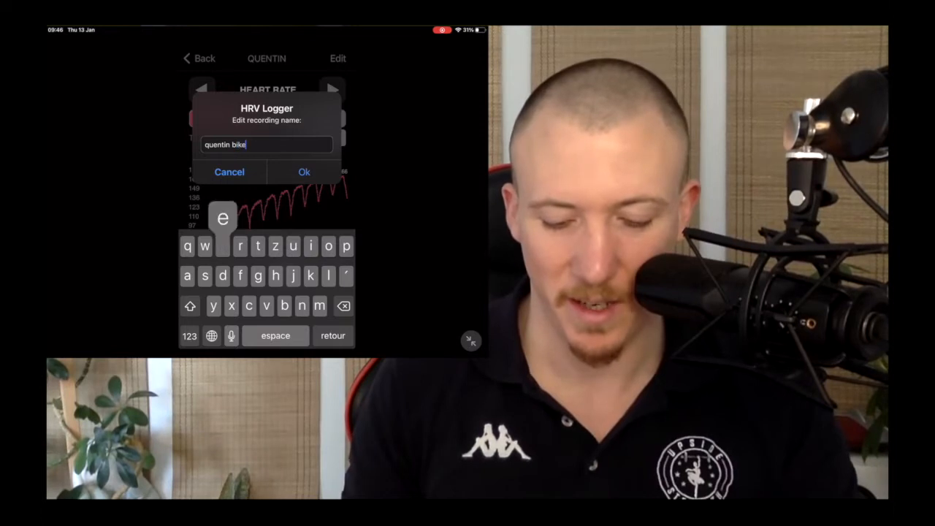
key(Return)
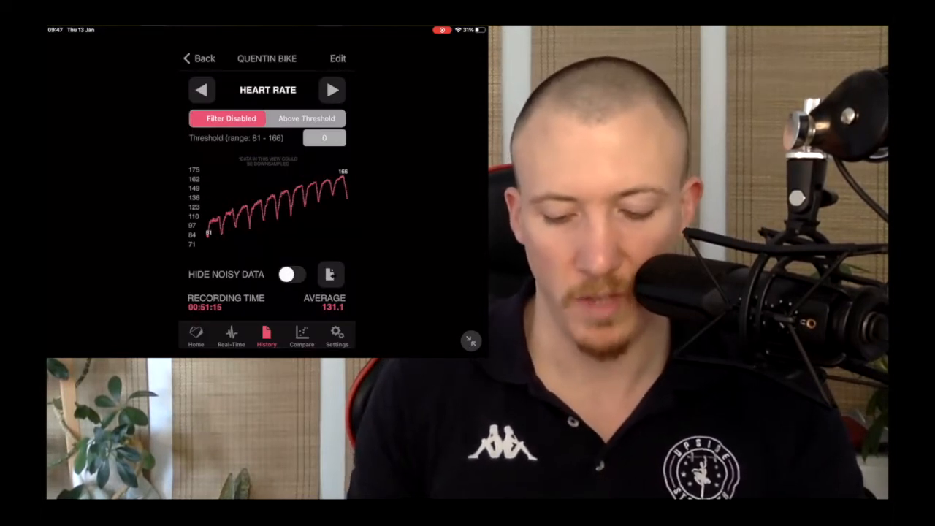
Step: Export the renamed recording's data to Dropbox
click(331, 275)
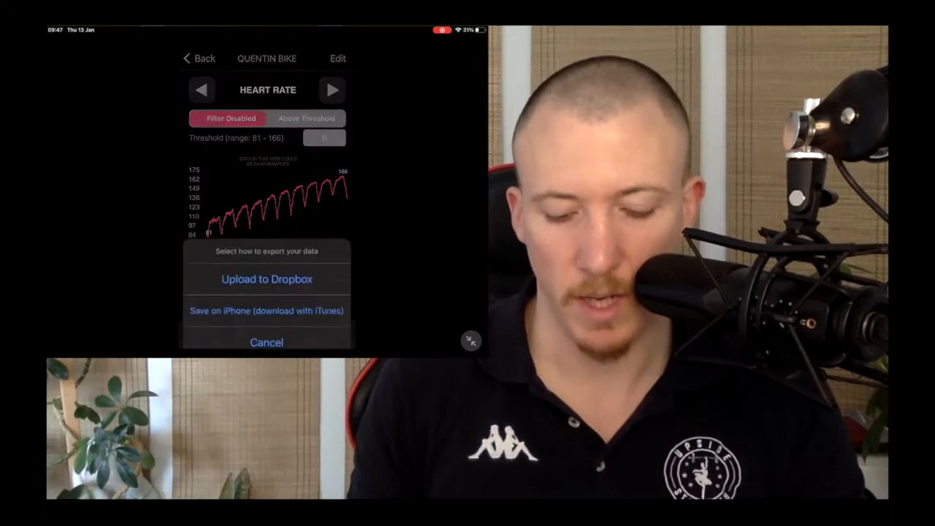
click(267, 265)
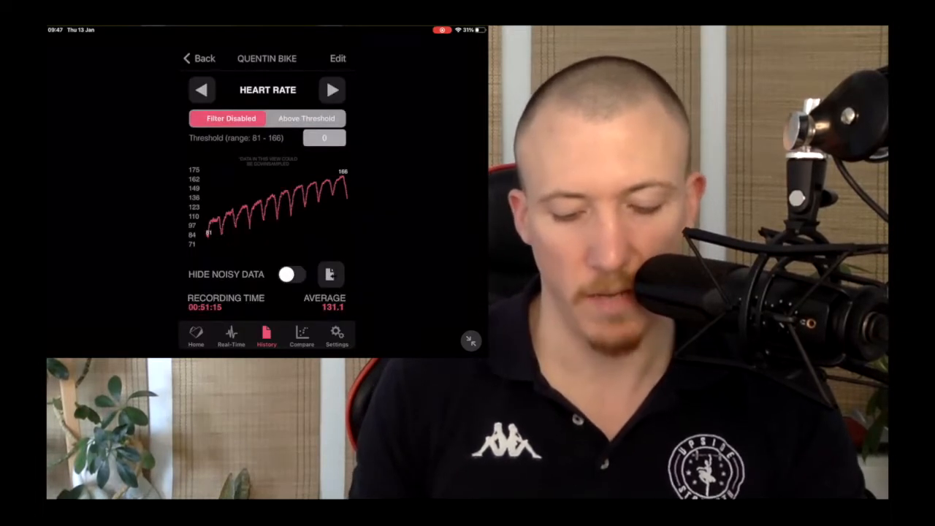
click(267, 328)
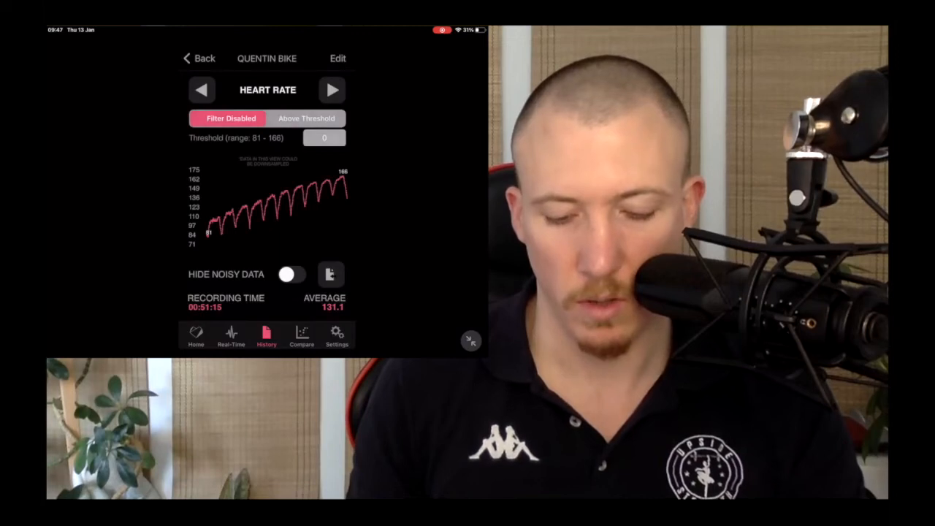
drag(461, 29, 457, 182)
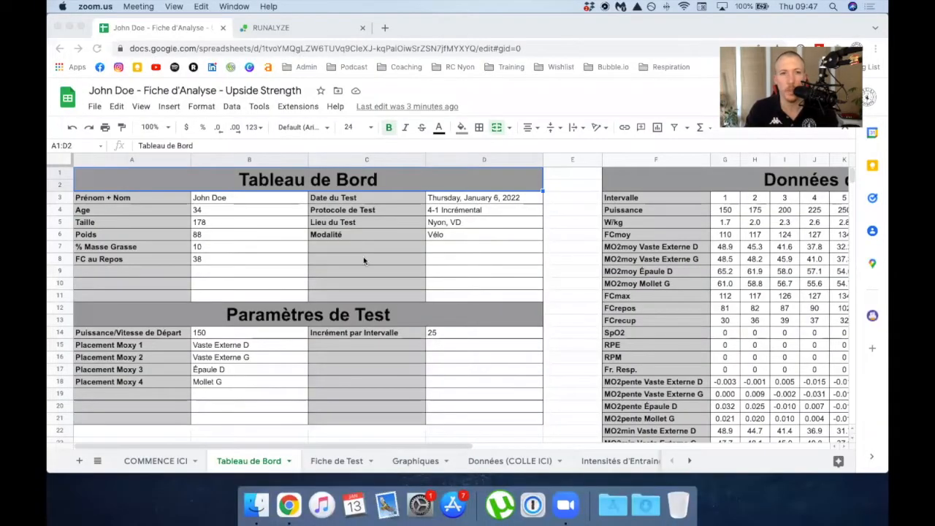
Step: Switch to the Google Sheets analysis file, open the Données (COLLE ICI) sheet and select the first Fréquence Cardiaque value in B2
click(365, 259)
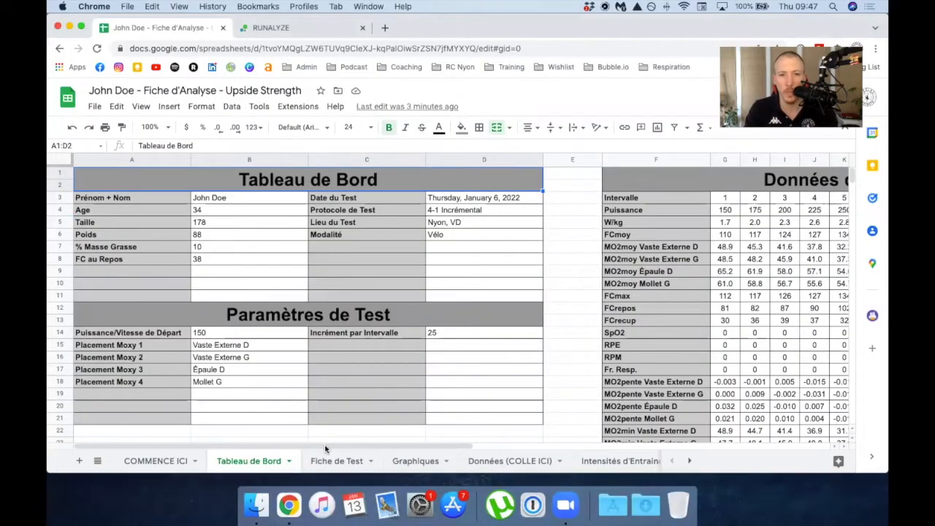
click(517, 466)
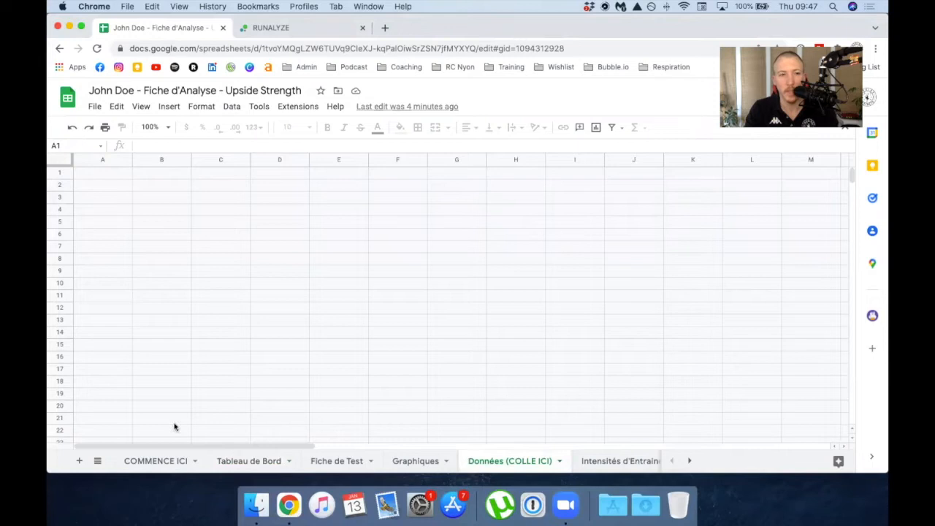
key(super+v)
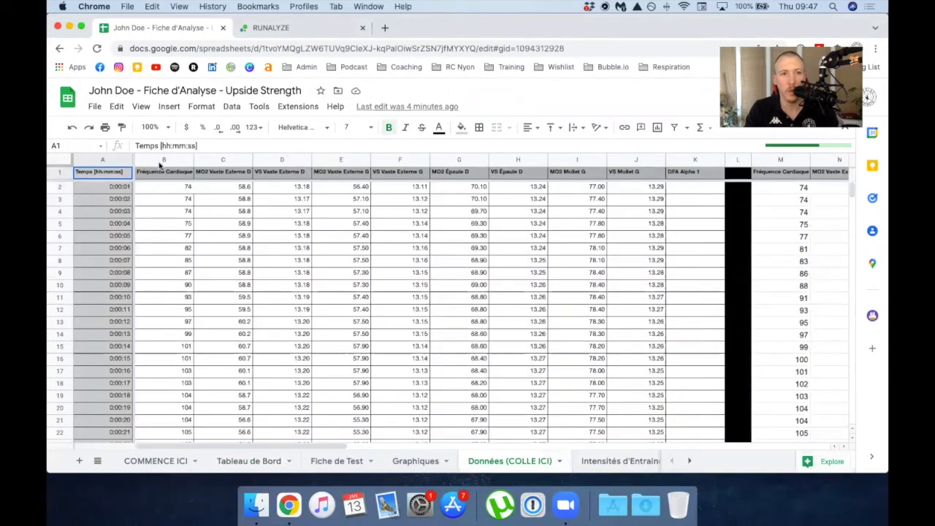
click(161, 186)
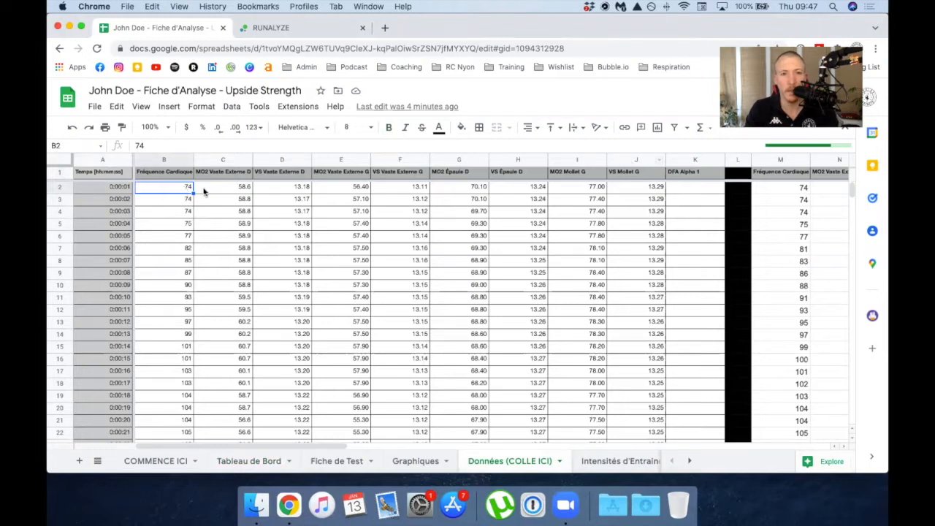
Step: Switch to Finder and extract the VO2 Master Workout ZIP archive of 12-Jan-2022 in the Downloads folder
click(256, 505)
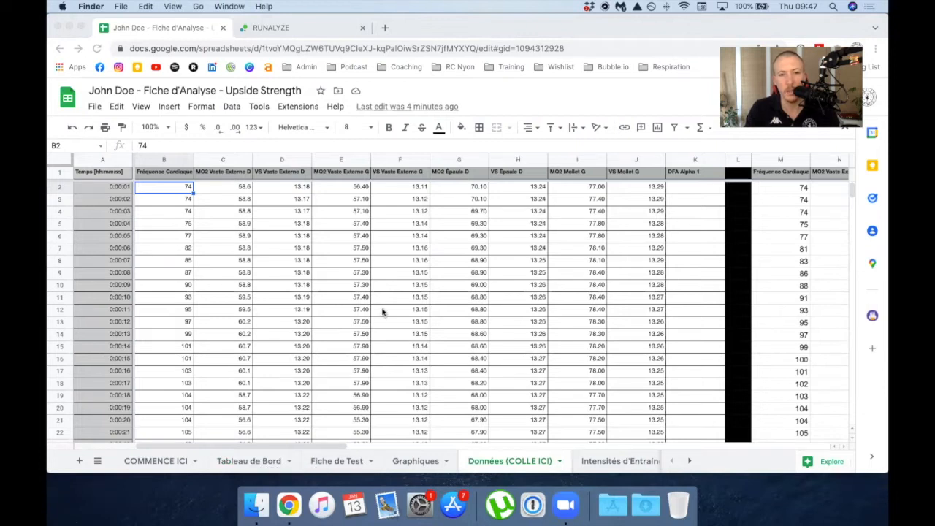
drag(320, 153, 381, 142)
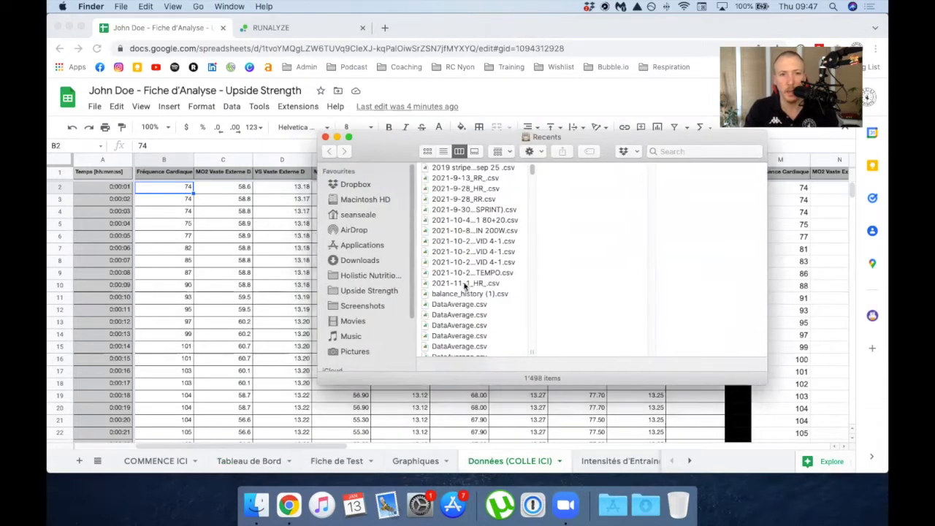
click(357, 264)
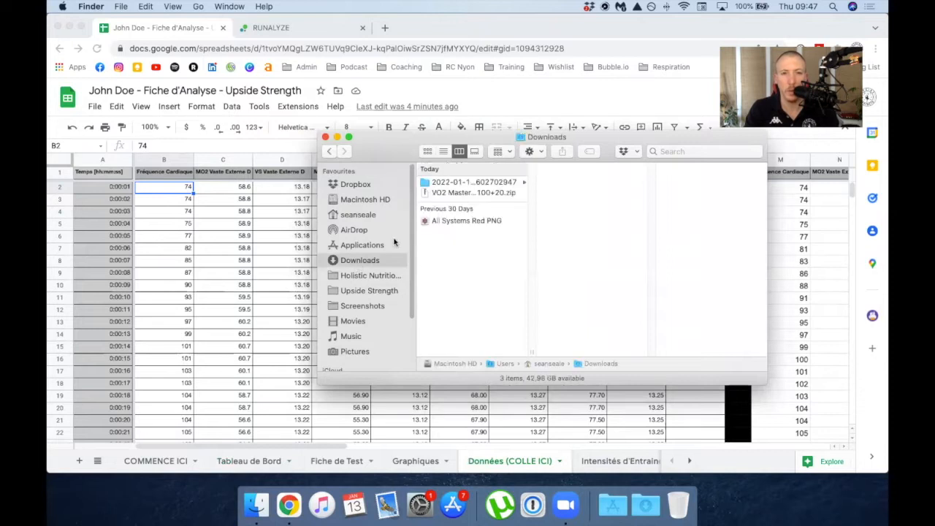
click(464, 194)
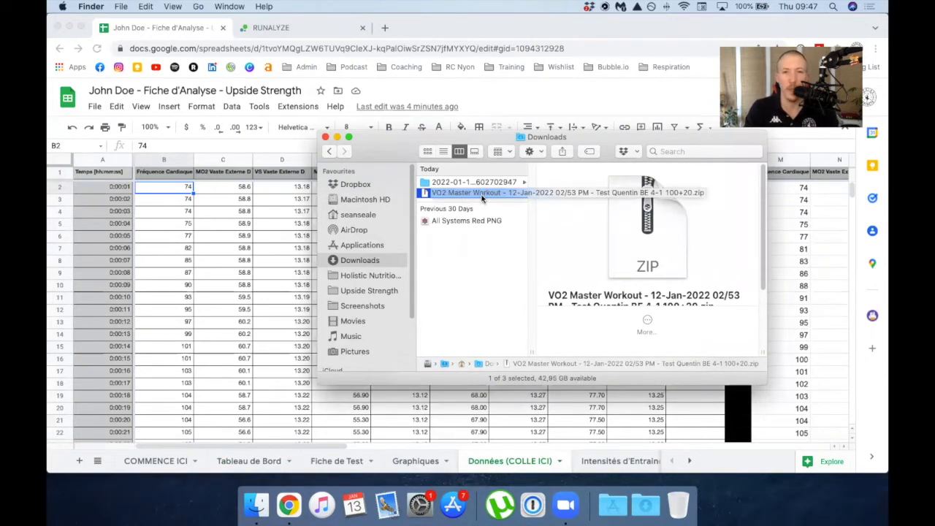
double_click(481, 198)
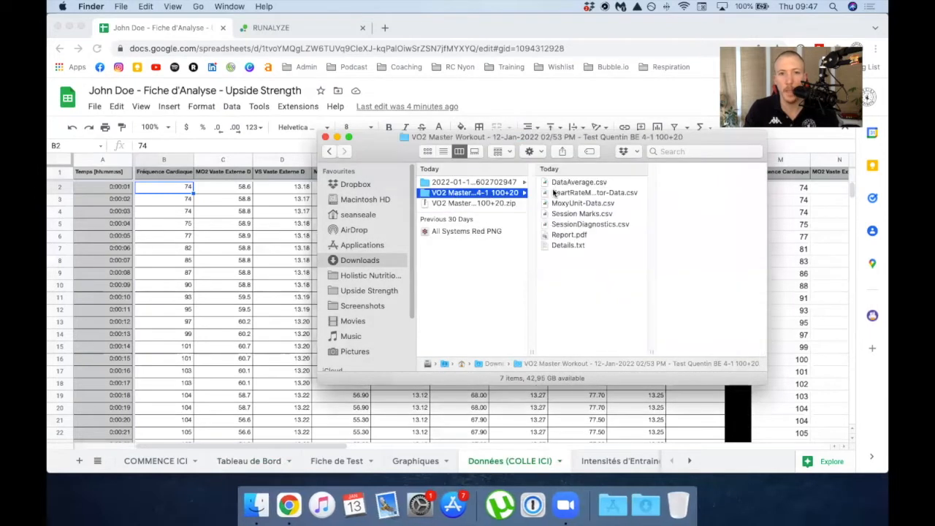
Step: Preview Report.pdf from the extracted folder and examine the Session Marks table for the test's start time
click(564, 235)
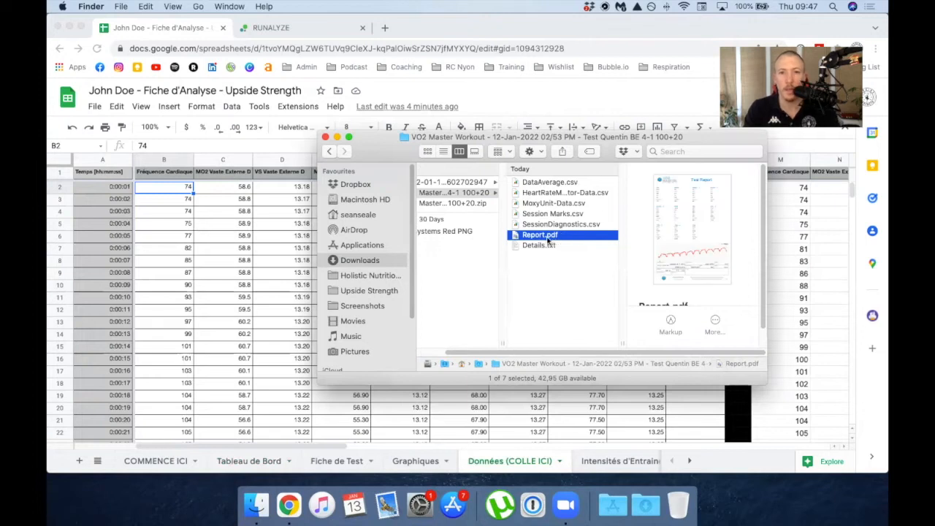
key(space)
scroll(390, 320, down, 5)
scroll(390, 320, down, 10)
scroll(390, 314, down, 10)
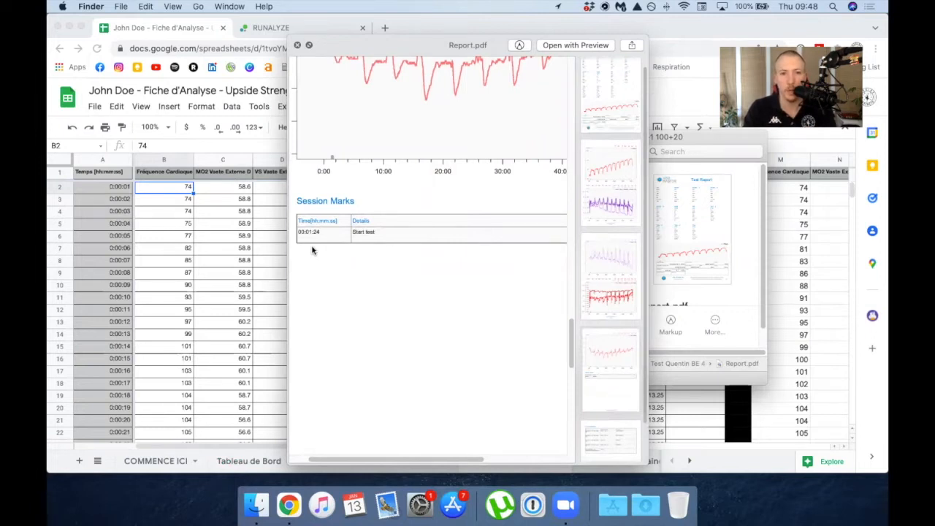
scroll(313, 251, up, 5)
scroll(313, 251, left, 3)
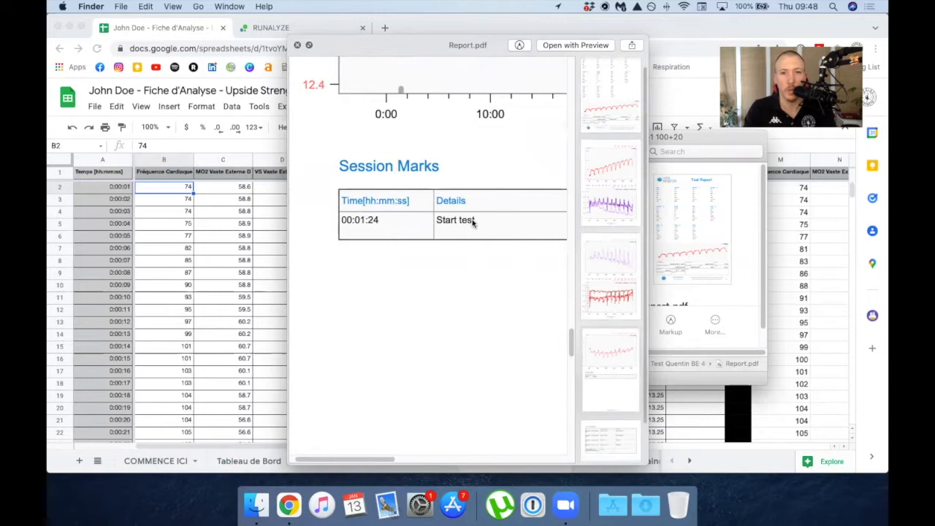
drag(473, 223, 453, 221)
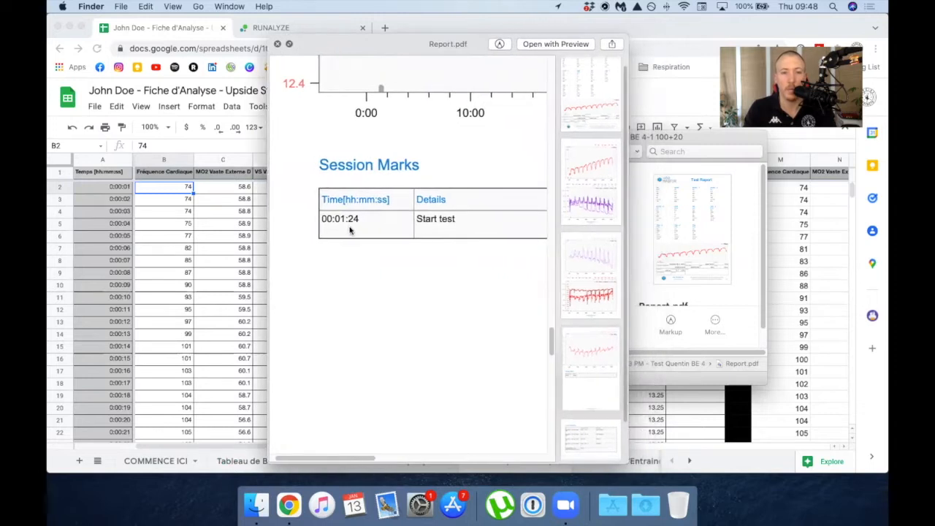
Step: Close the report preview and open DataAverage.csv from the extracted folder in Numbers
scroll(350, 230, down, 5)
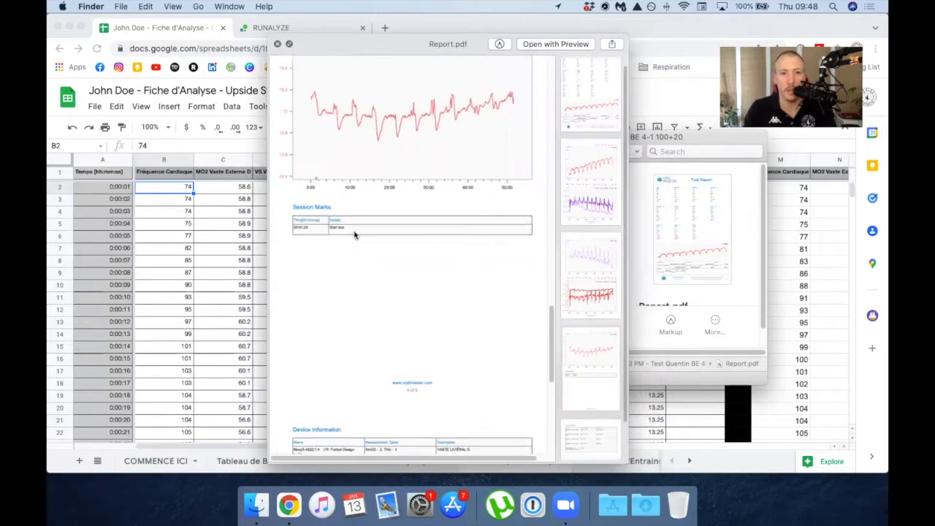
key(space)
click(556, 182)
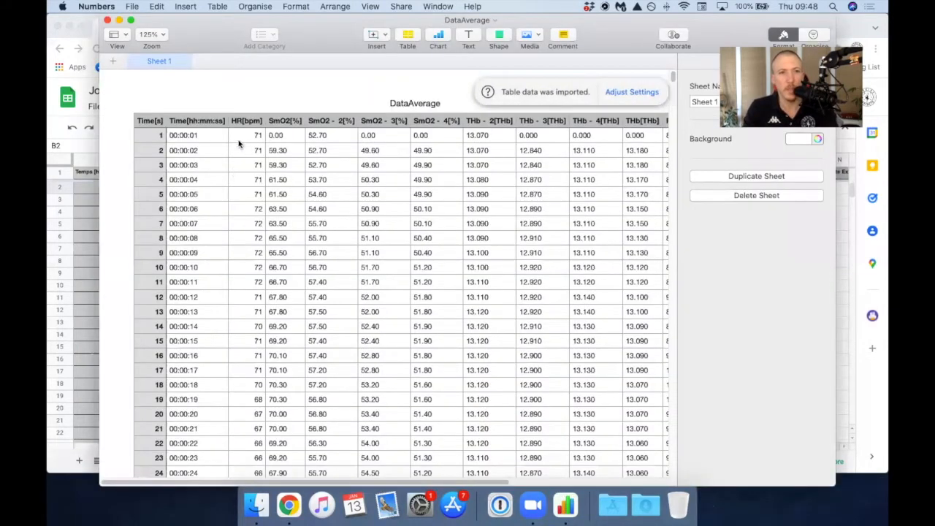
Step: Switch back to Finder and preview Report.pdf again to check the Start test time in Session Marks
key(ctrl+Up)
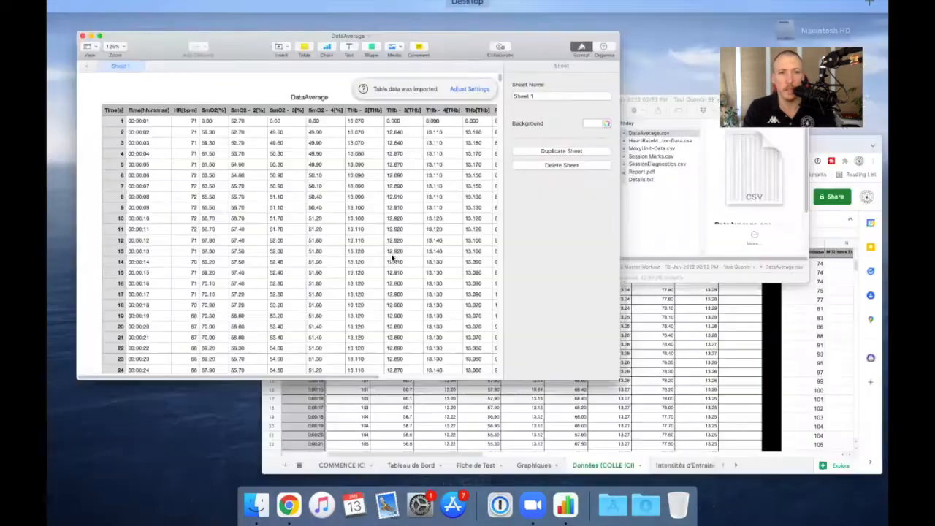
click(678, 125)
click(538, 236)
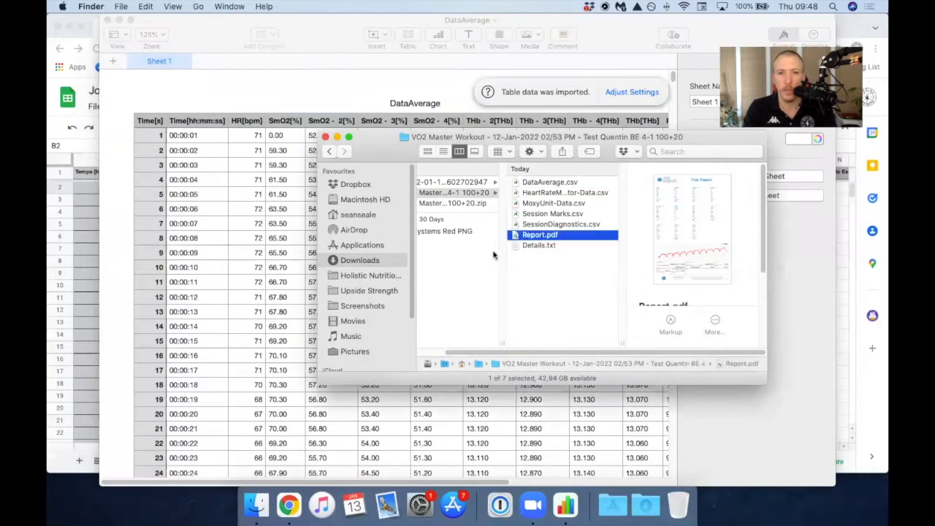
key(space)
scroll(375, 328, down, 5)
scroll(374, 327, down, 10)
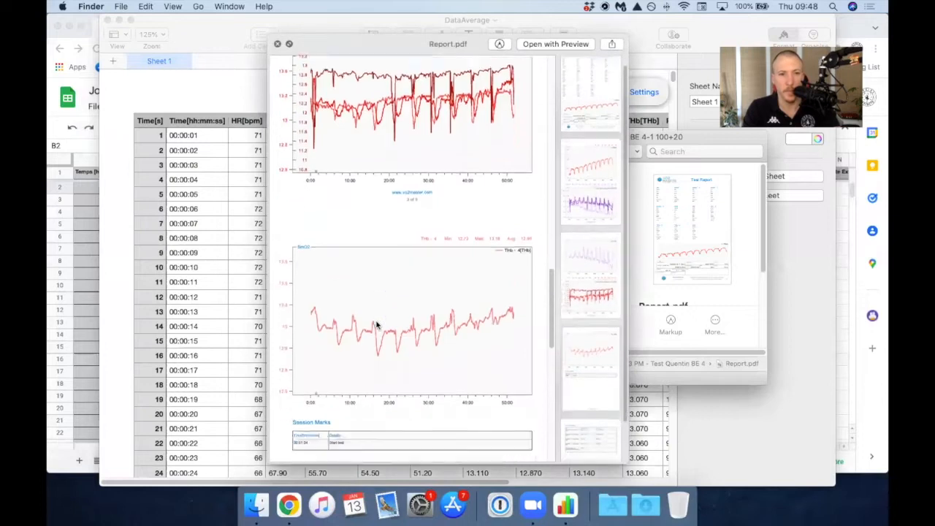
scroll(310, 252, up, 5)
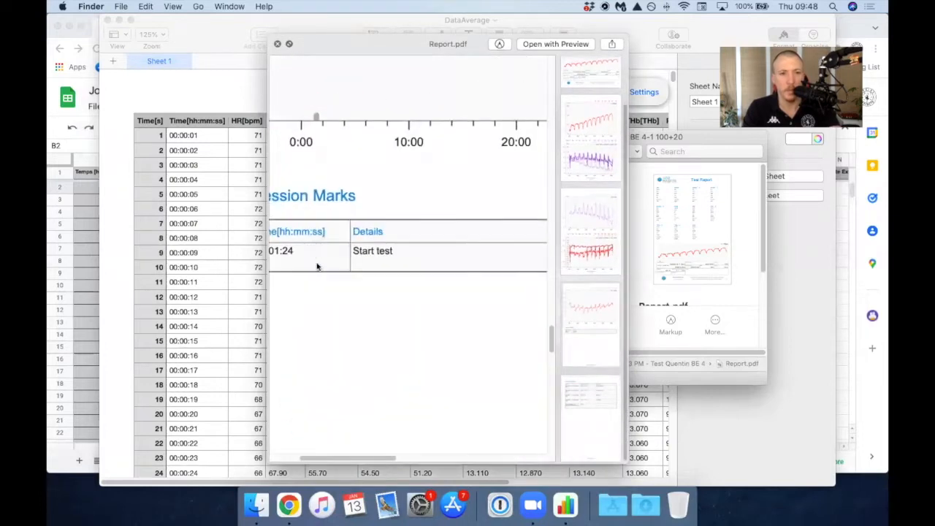
key(space)
Step: Return to the DataAverage table in Numbers and examine the time and HR rows of the first minute
click(299, 241)
scroll(232, 278, down, 12)
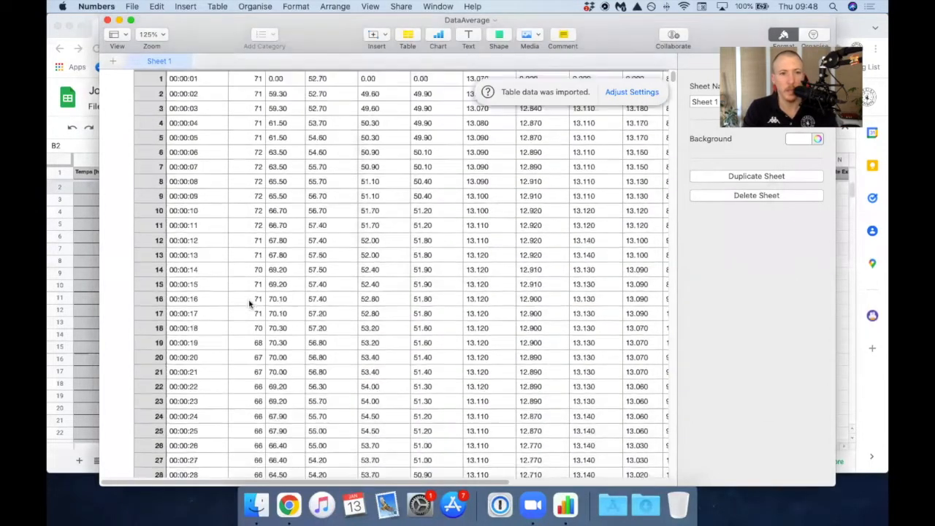
scroll(260, 359, down, 10)
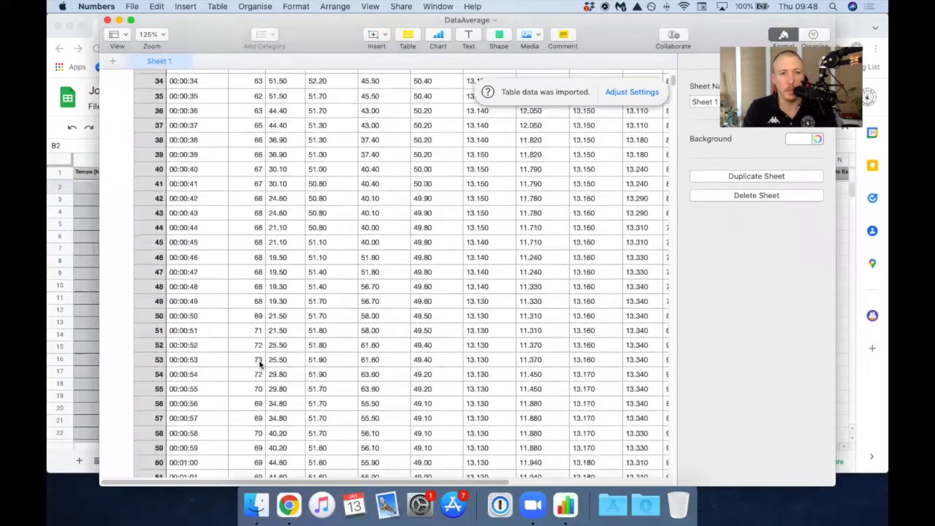
scroll(259, 355, up, 20)
scroll(260, 349, up, 1)
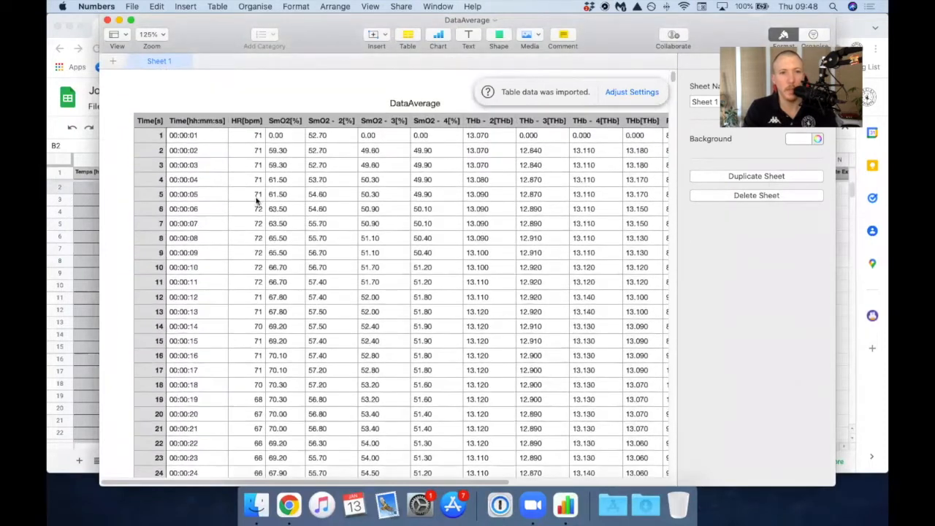
Step: Compare the SmO2[%] column position with the MO2 and VS Vaste Externe D headers in the Google Sheets file
click(299, 124)
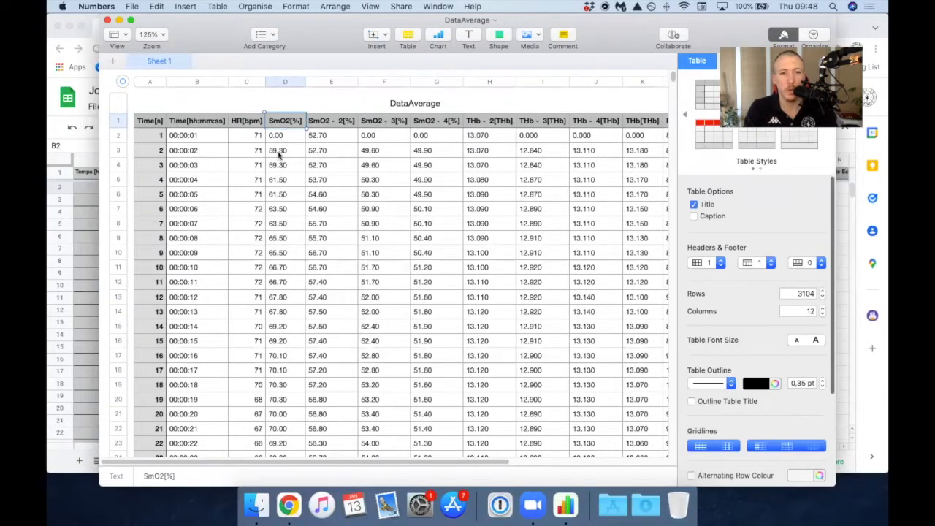
click(289, 504)
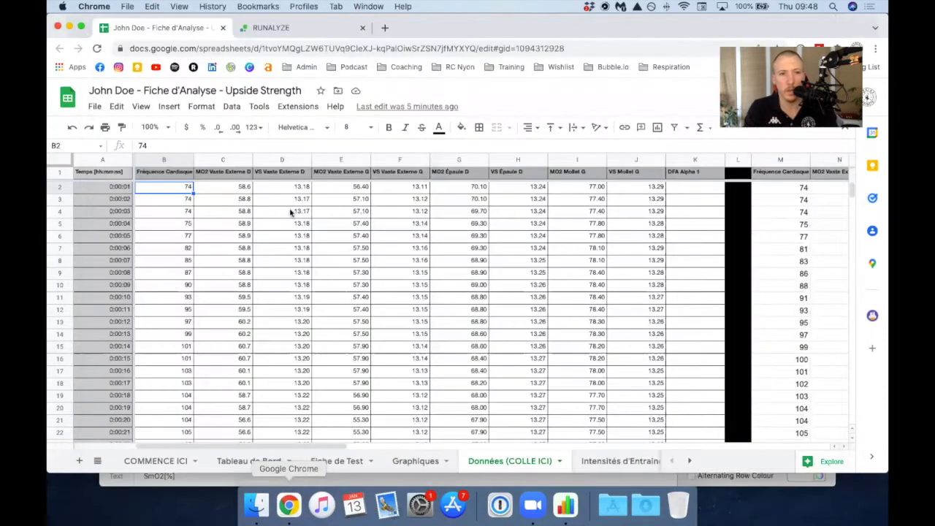
click(217, 174)
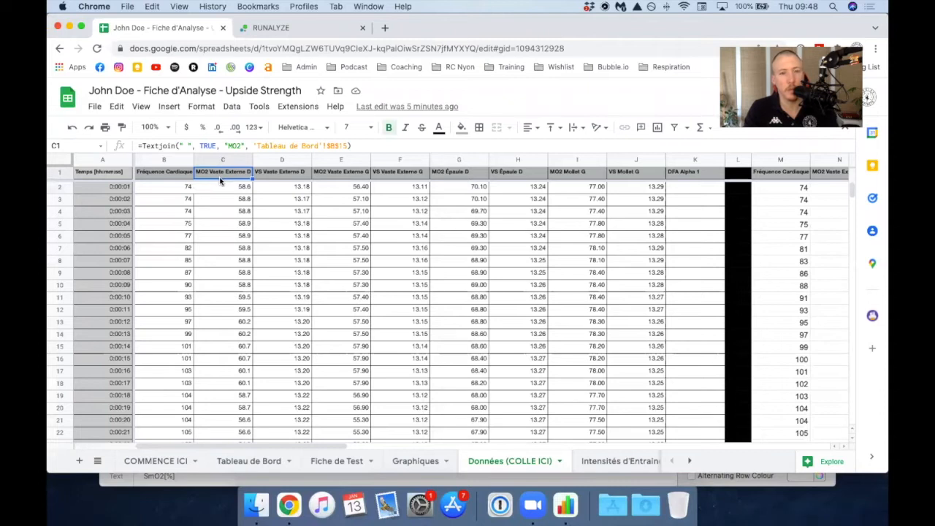
click(266, 175)
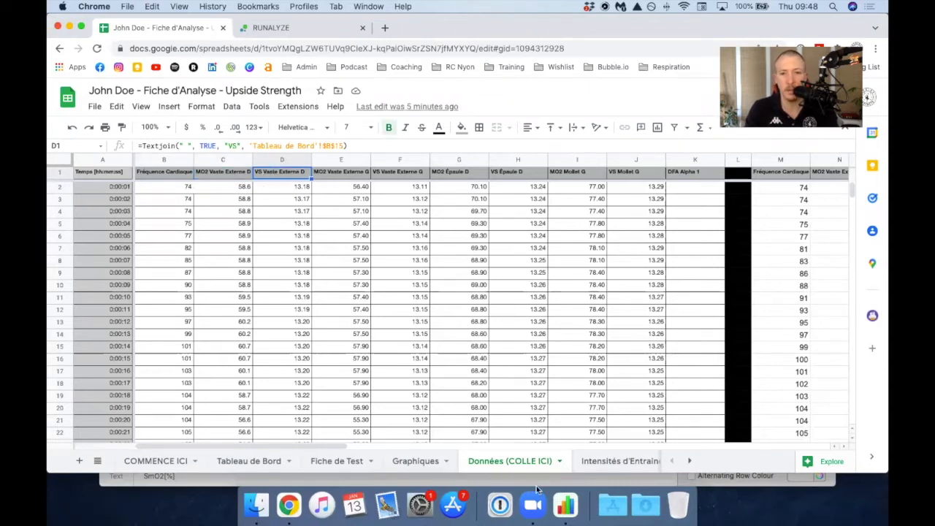
Step: Switch back to Numbers and move the THb[THb] column directly after SmO2[%] in the DataAverage table
click(566, 504)
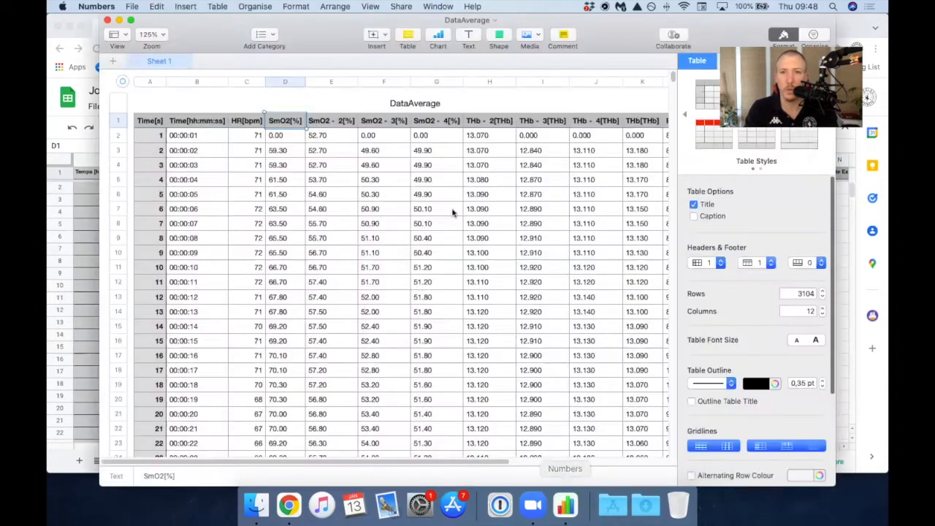
click(272, 121)
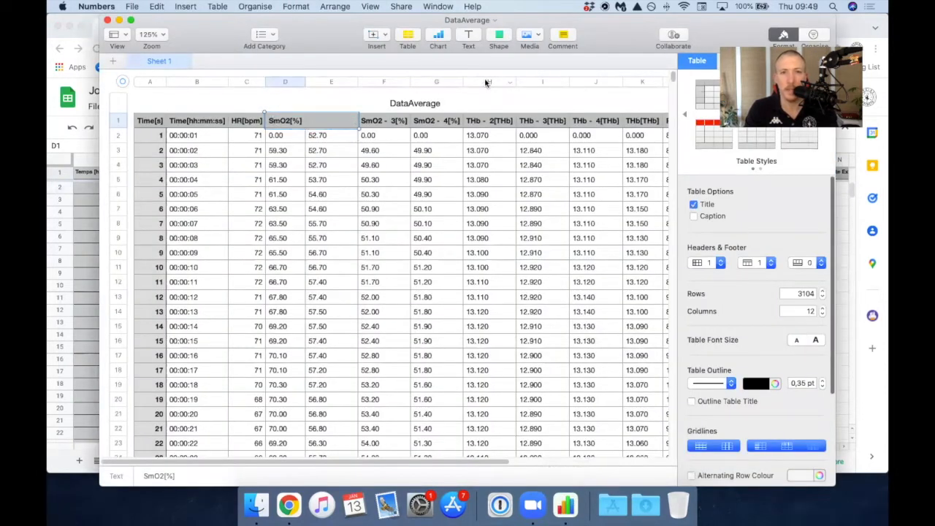
click(641, 82)
drag(640, 81, 308, 87)
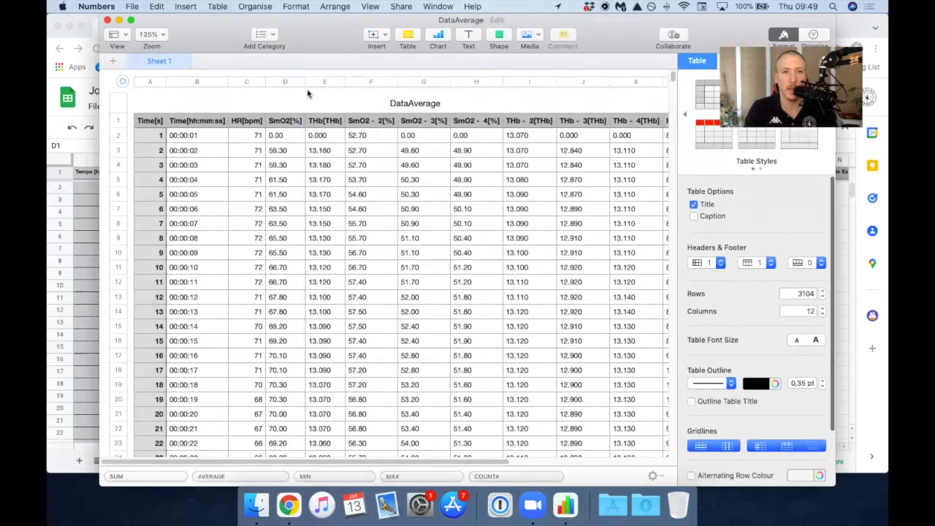
Step: Move the THb - 2[THb] column directly after SmO2 - 2[%]
click(287, 122)
click(312, 123)
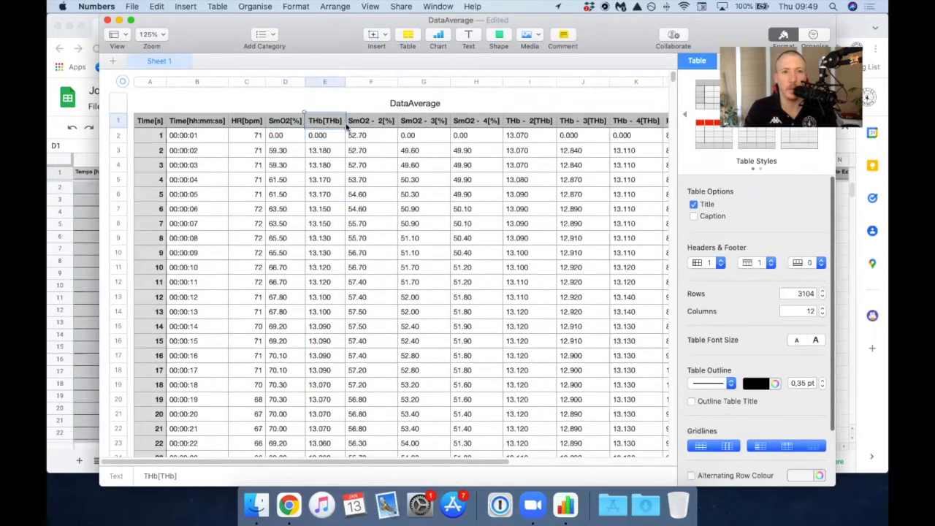
click(373, 122)
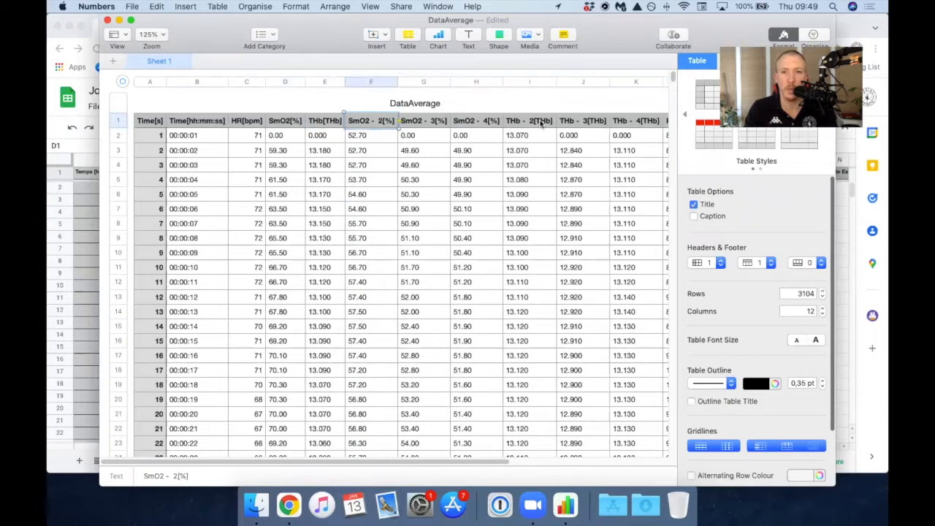
click(526, 81)
drag(472, 81, 403, 82)
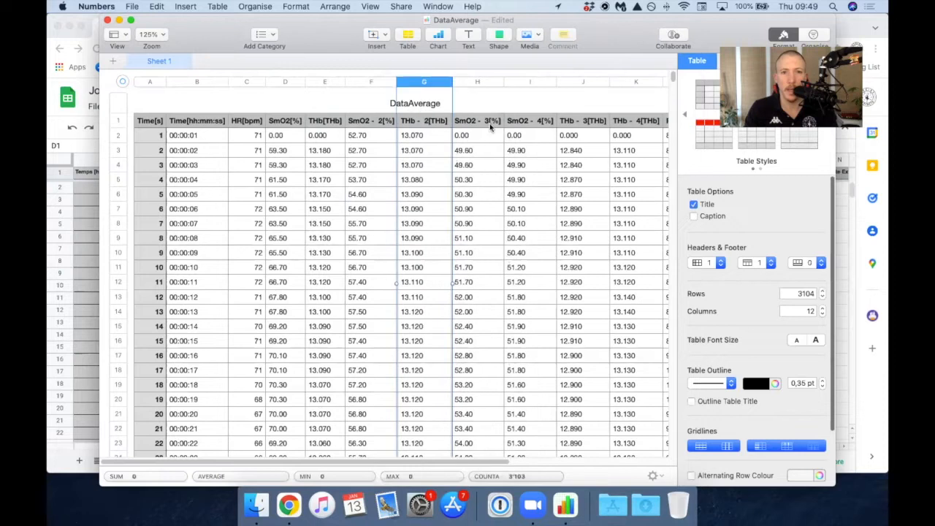
Step: Move the THb - 3[THb] column directly after SmO2 - 3[%]
click(585, 82)
drag(586, 82, 511, 85)
click(586, 83)
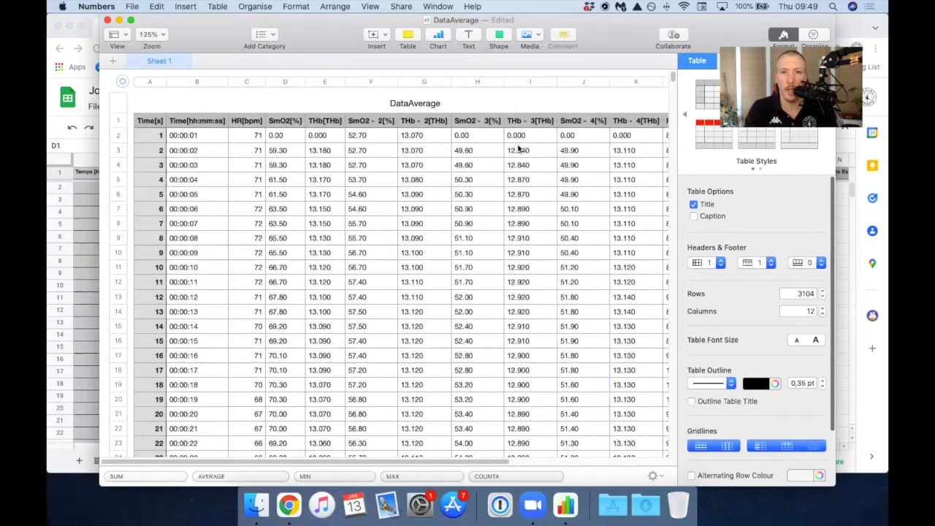
Step: Check the reordered columns from HR[bpm] to THb - 4[THb], as well as the RR[ms] column
click(585, 125)
click(630, 122)
scroll(630, 122, right, 2)
click(643, 122)
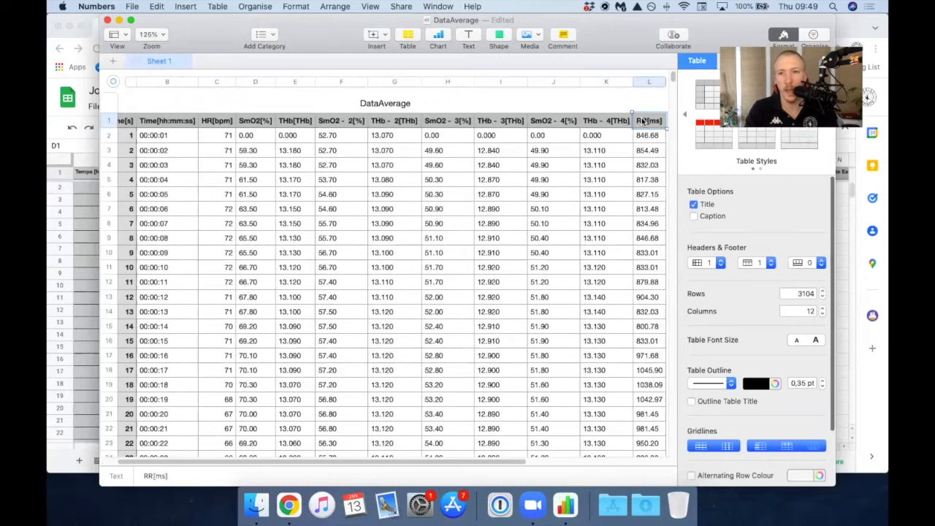
scroll(404, 211, left, 2)
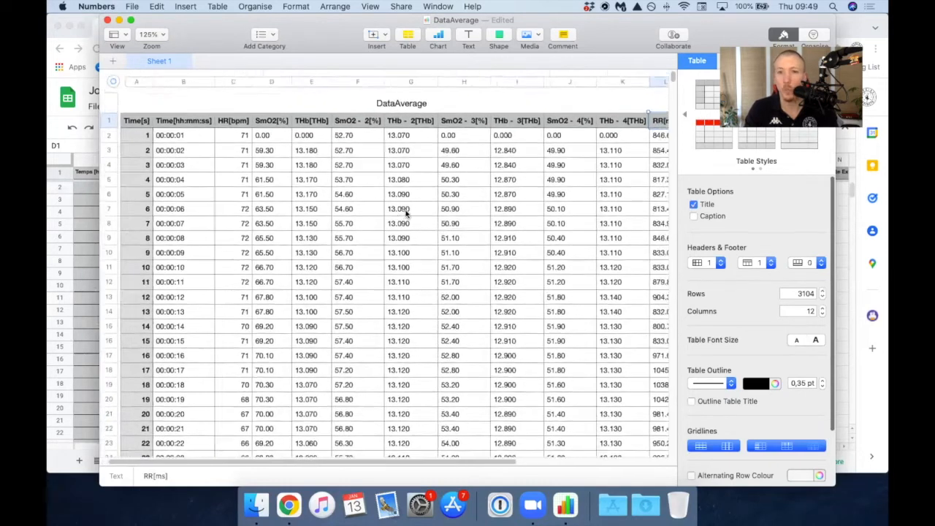
scroll(405, 213, right, 2)
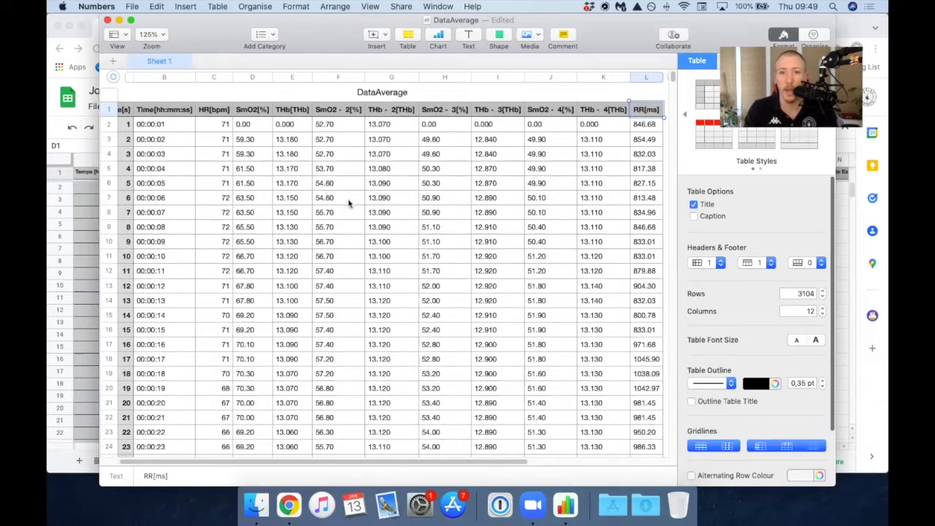
scroll(349, 203, down, 2)
scroll(348, 204, up, 1)
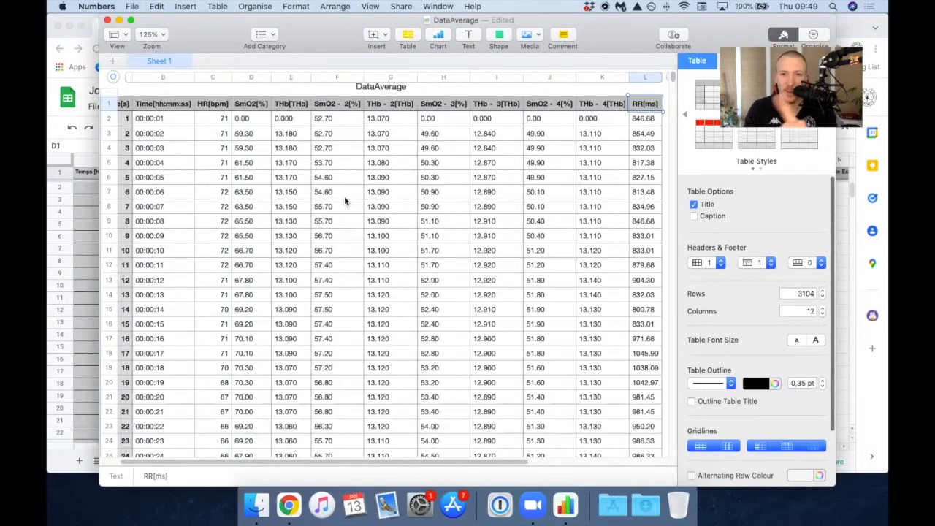
scroll(345, 201, down, 1)
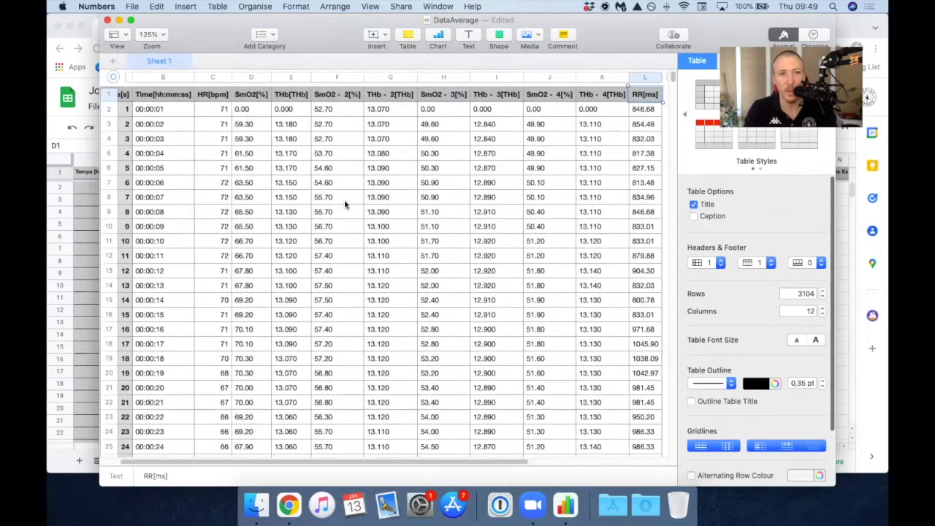
scroll(346, 203, up, 2)
scroll(345, 203, down, 1)
scroll(343, 201, up, 1)
click(212, 121)
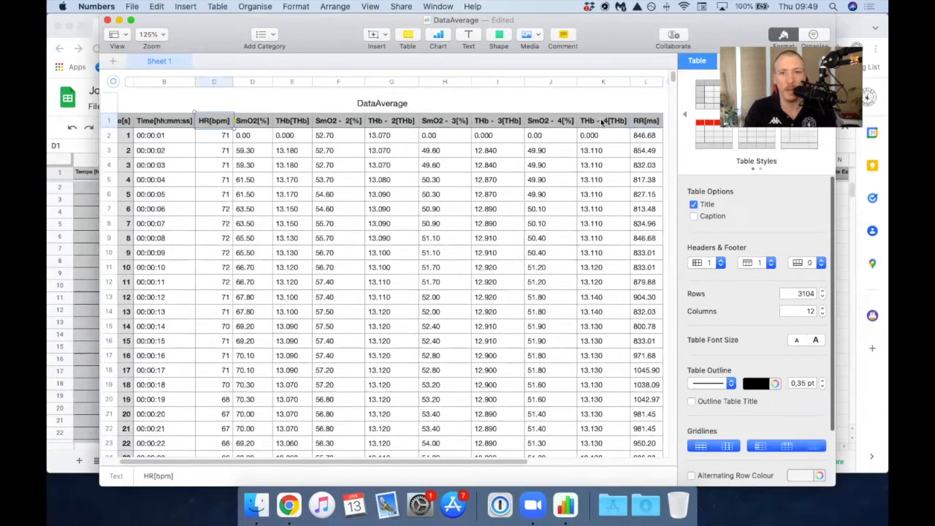
click(215, 81)
click(603, 82)
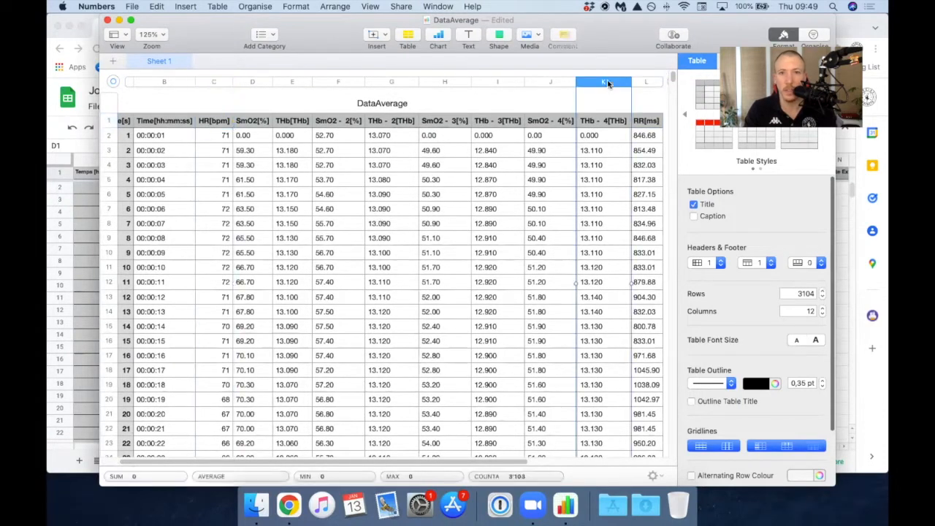
Step: Copy the data range from the HR[bpm] value at 00:01:24 through the THb - 4[THb] value in row 3103
scroll(219, 325, down, 20)
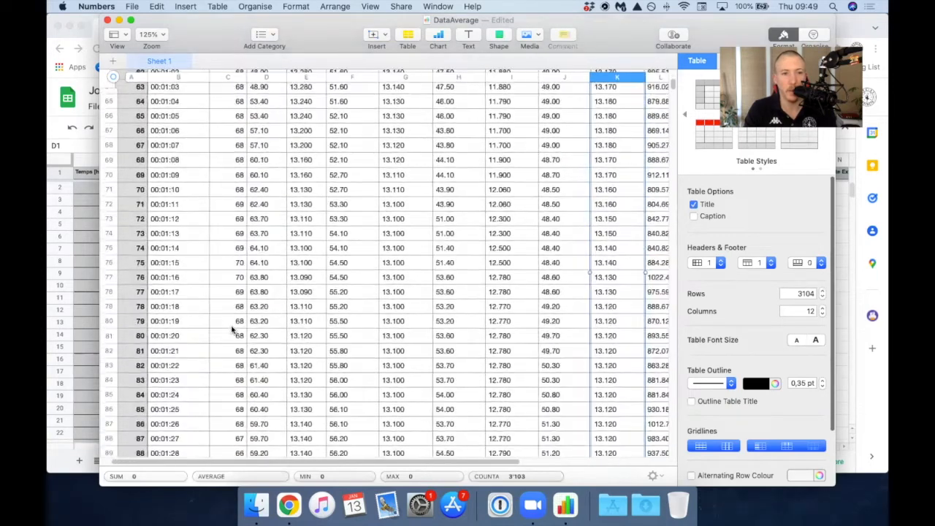
scroll(232, 330, up, 10)
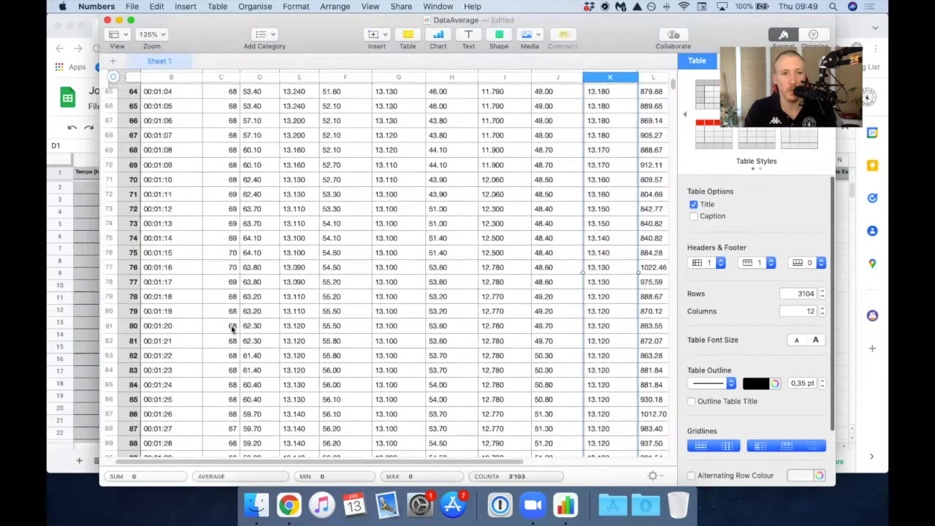
click(230, 331)
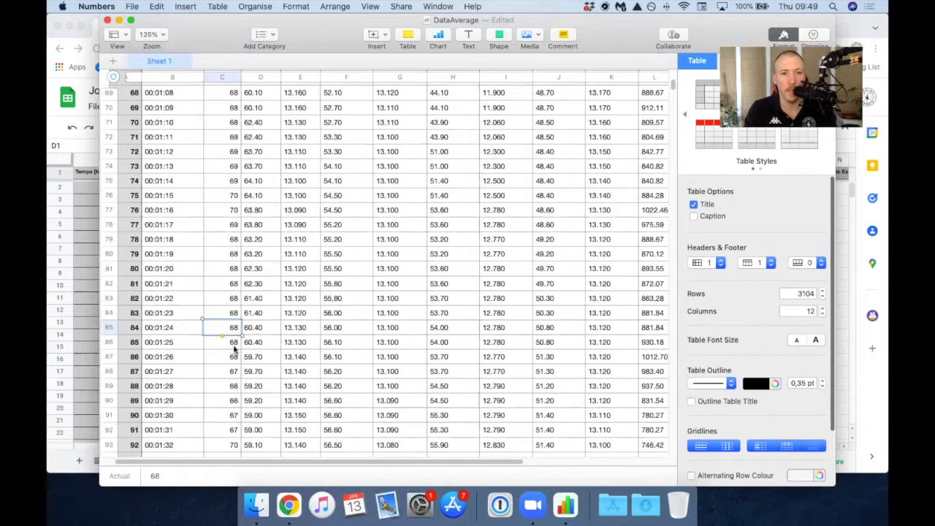
scroll(232, 358, right, 5)
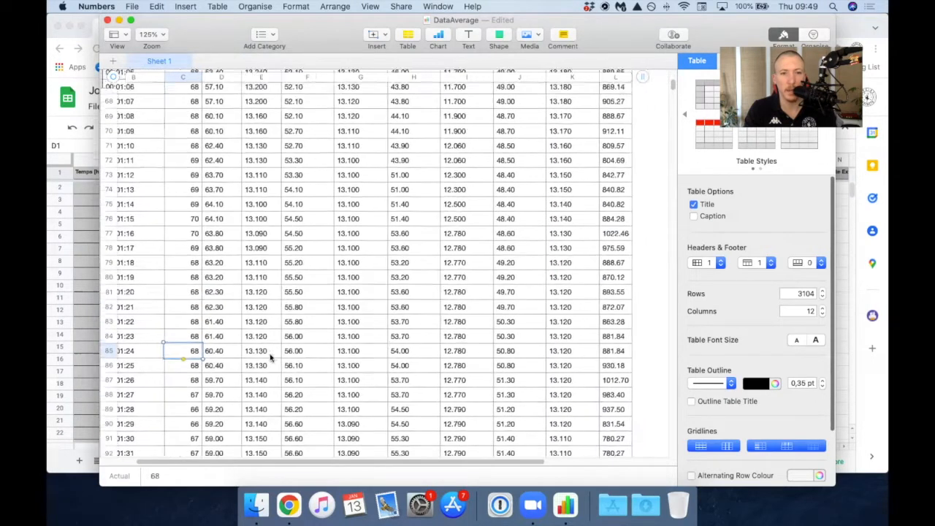
drag(672, 85, 670, 468)
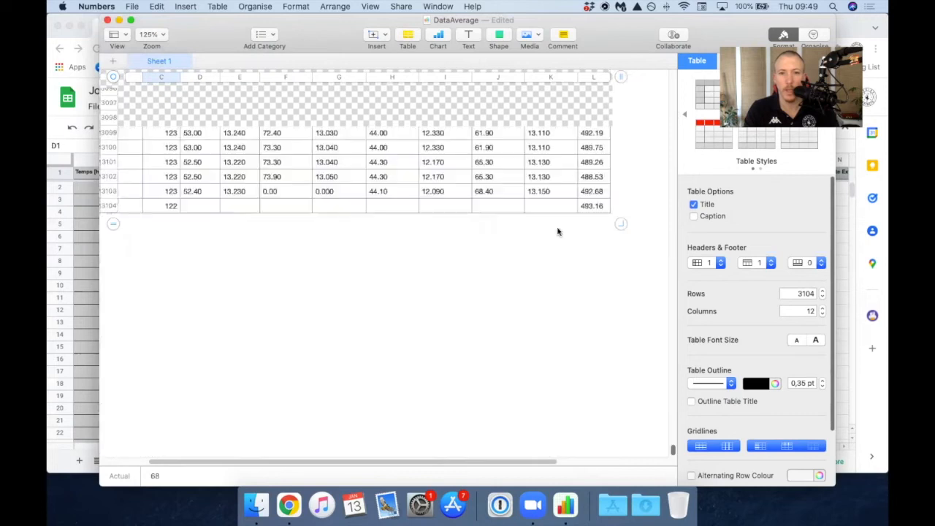
shift+click(547, 192)
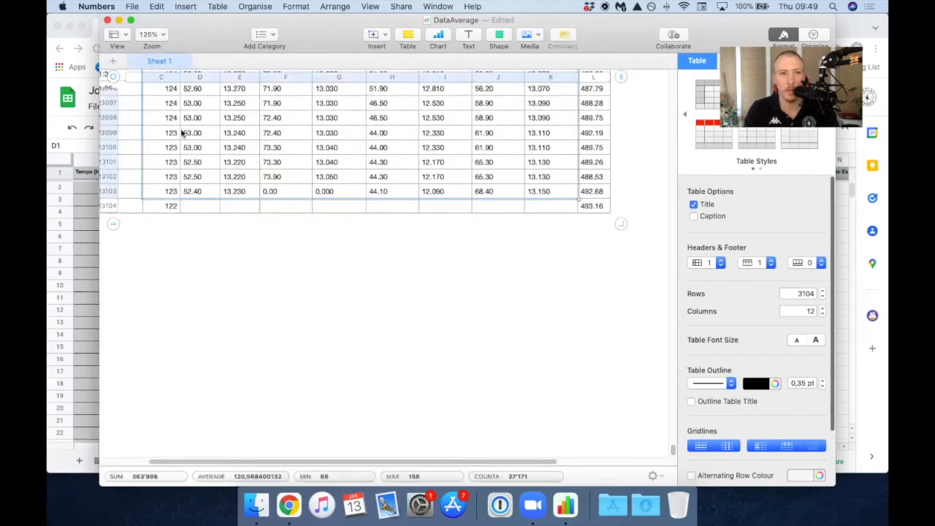
key(super+c)
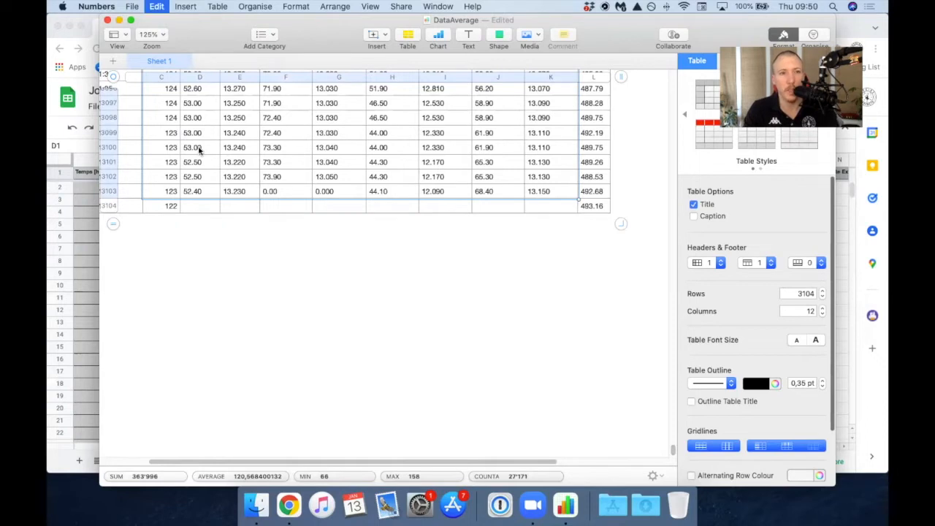
Step: Switch to the Google Sheets template and paste the copied data into the Données (COLLE ICI) sheet starting at B2, waiting for the page to respond
click(79, 306)
click(173, 188)
key(super+v)
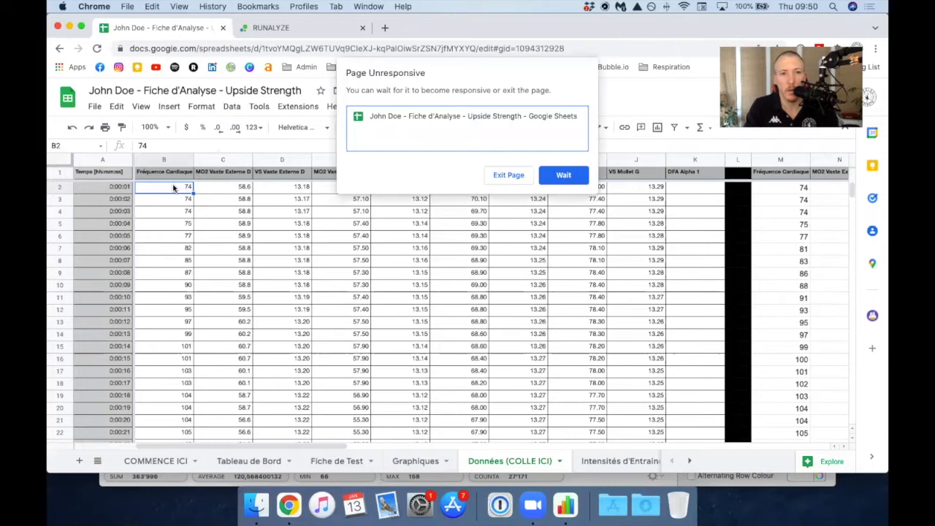
click(563, 176)
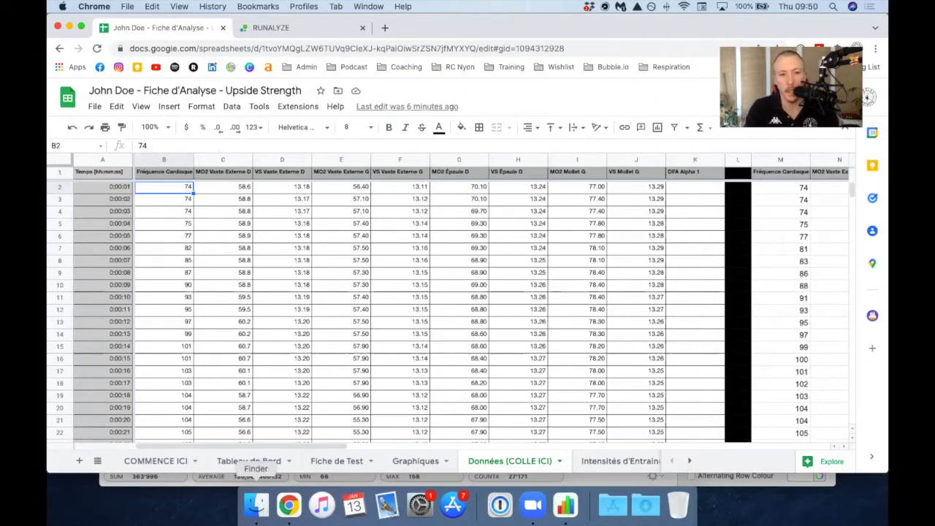
Step: Switch to Finder and open the Heart Rate Variability Logger folder inside Dropbox's Apps folder
click(255, 504)
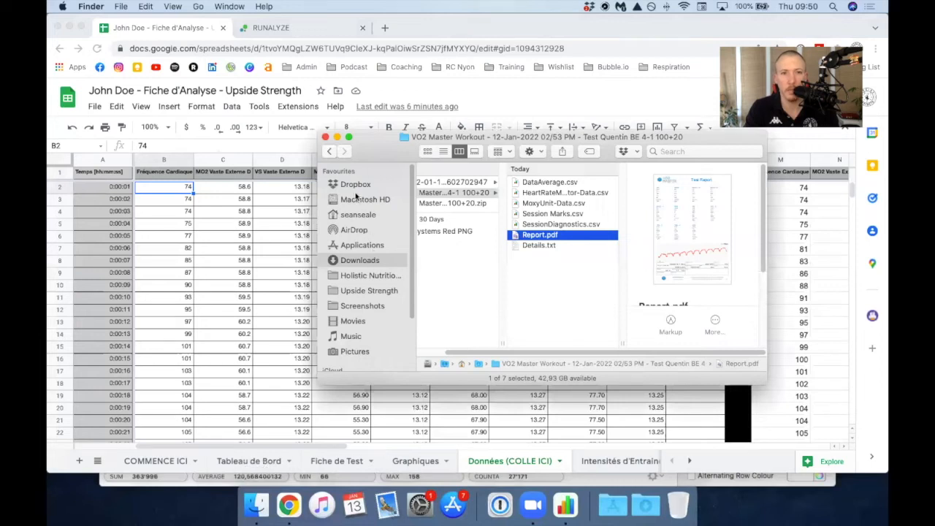
click(356, 185)
click(468, 167)
click(563, 178)
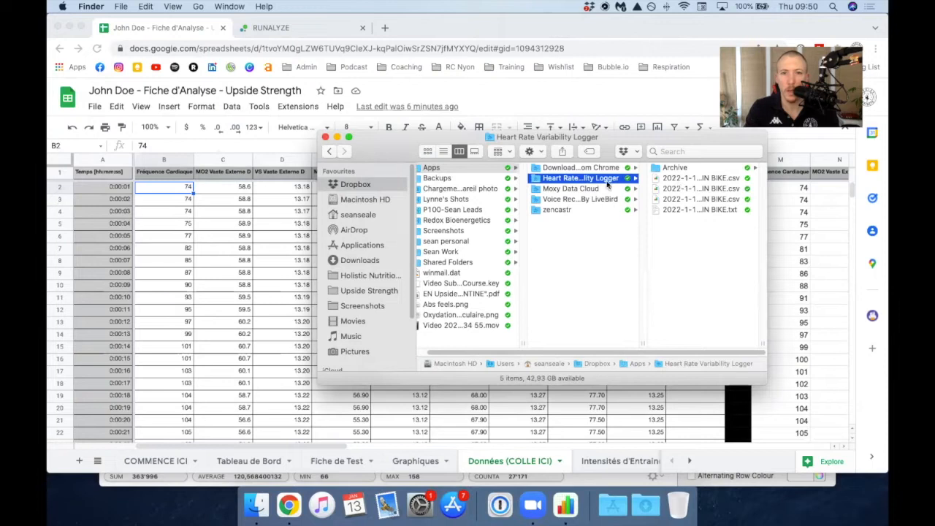
Step: Group the four 2022-1-10 BIKE export files into a new folder named HRV
click(673, 180)
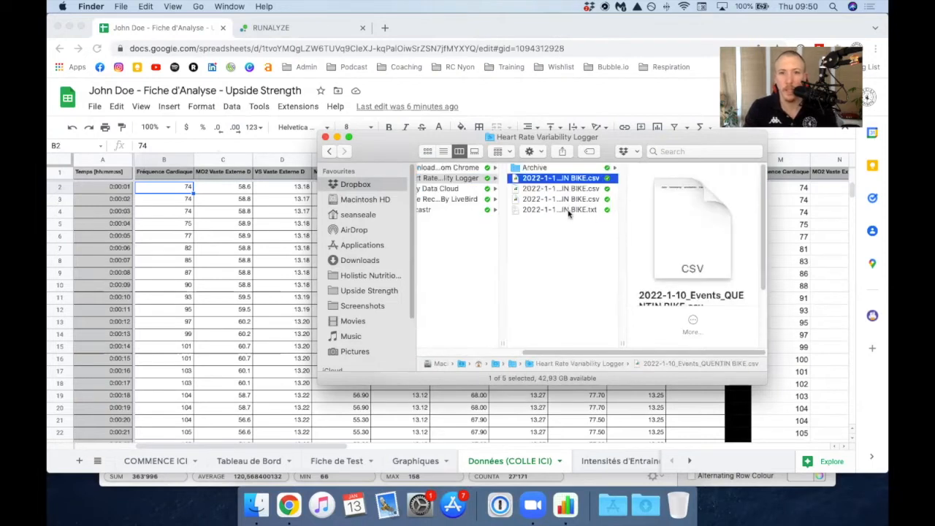
shift+click(569, 211)
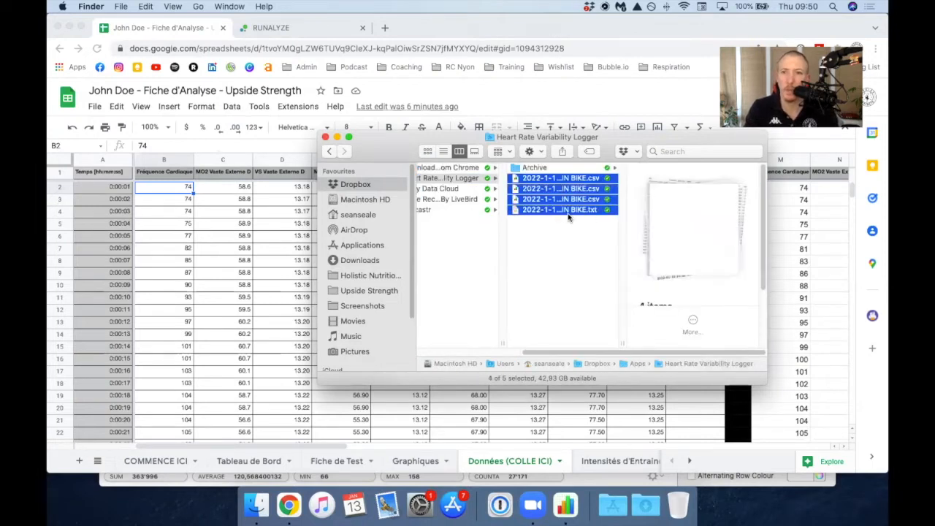
click(542, 153)
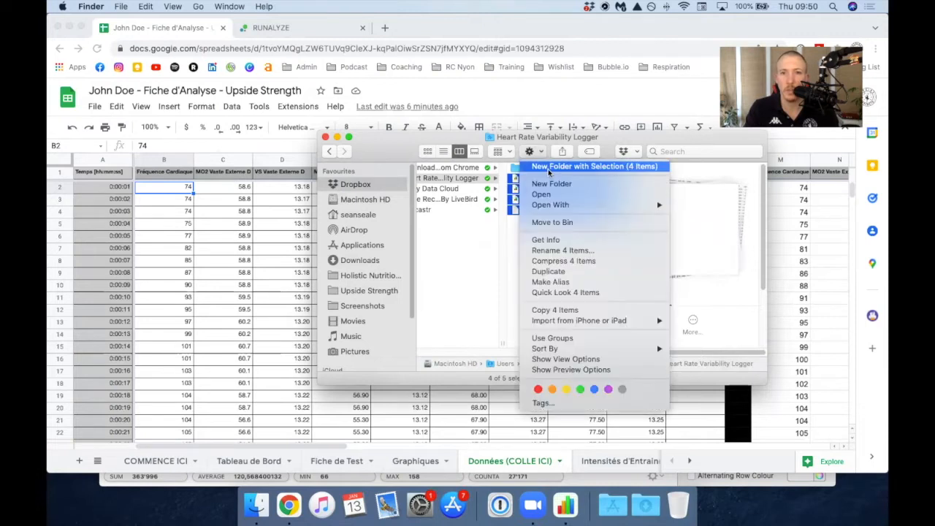
click(562, 166)
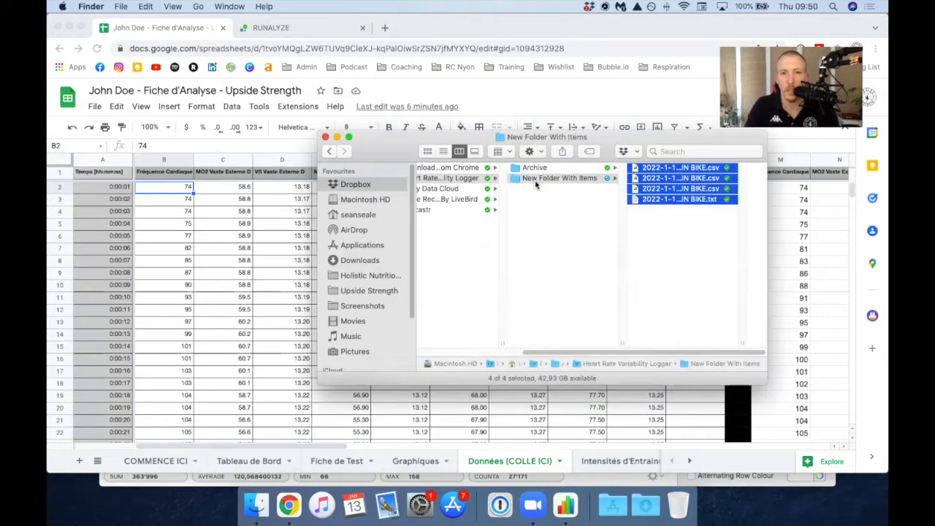
text(HRV)
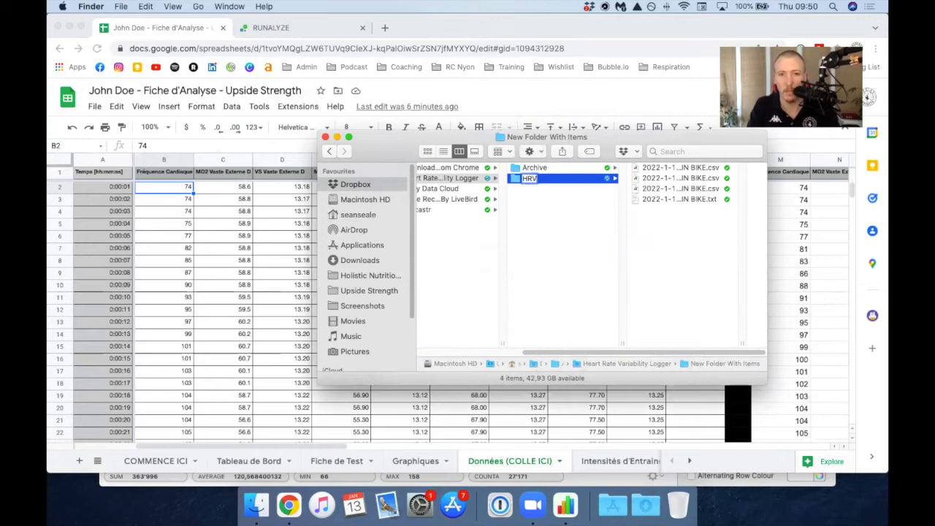
key(Return)
Step: Copy the HRV folder into Downloads and open the copy
key(super+c)
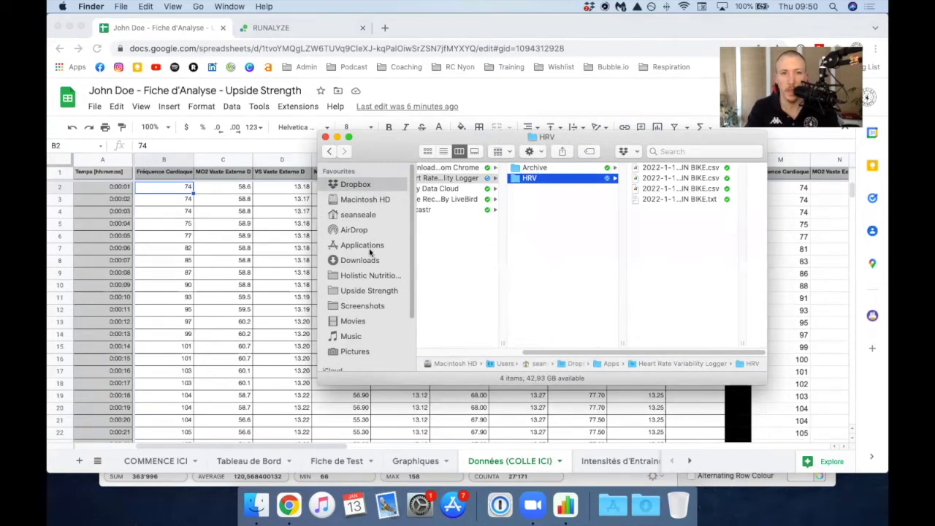
click(362, 261)
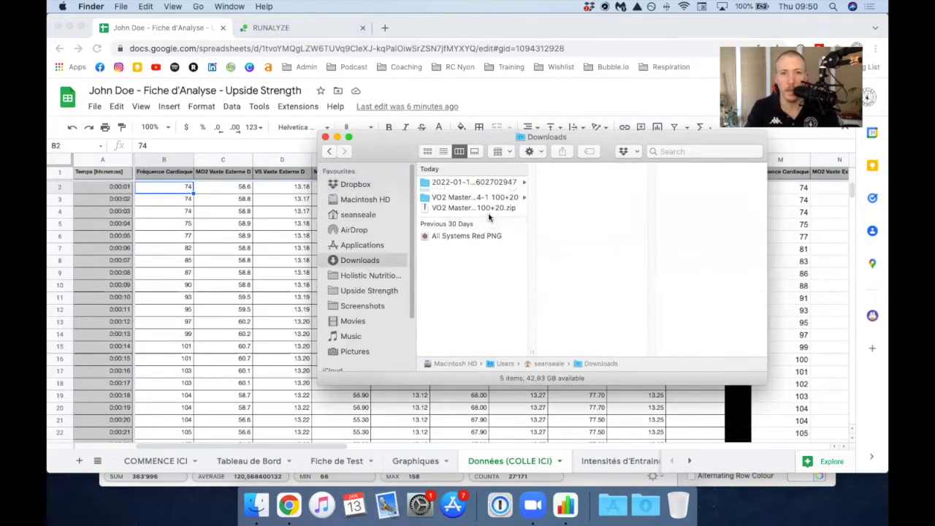
click(442, 193)
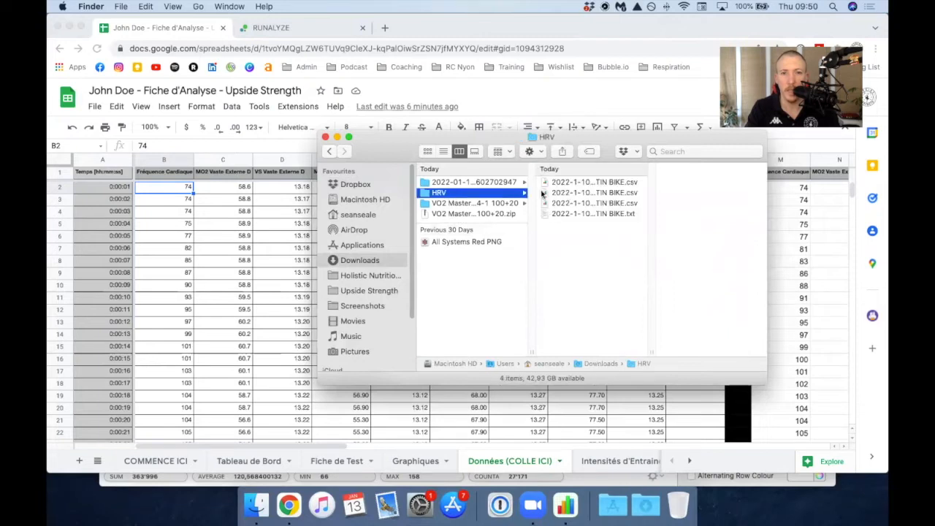
Step: Preview the Events, Features, HR and RR_KUBIOS files in the HRV folder to compare their names and contents
click(587, 185)
key(Down)
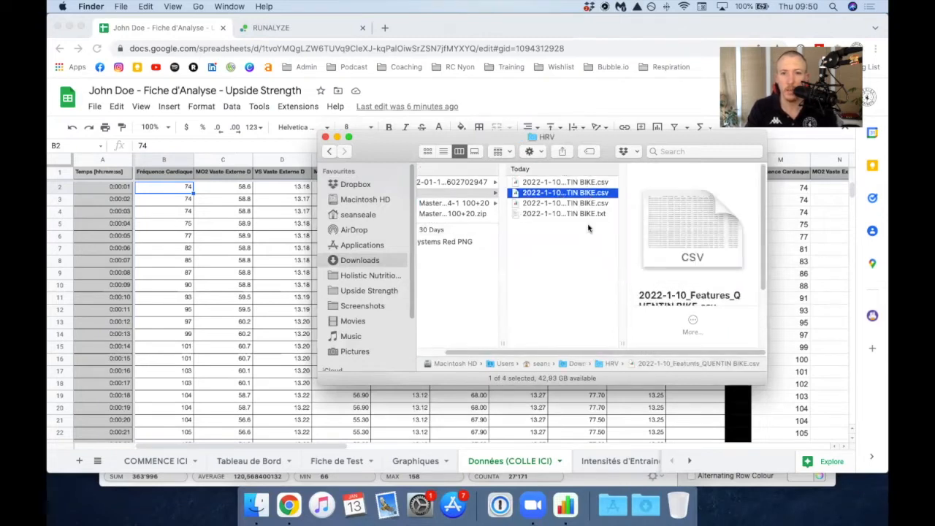
key(Down)
key(Down)
scroll(694, 271, down, 2)
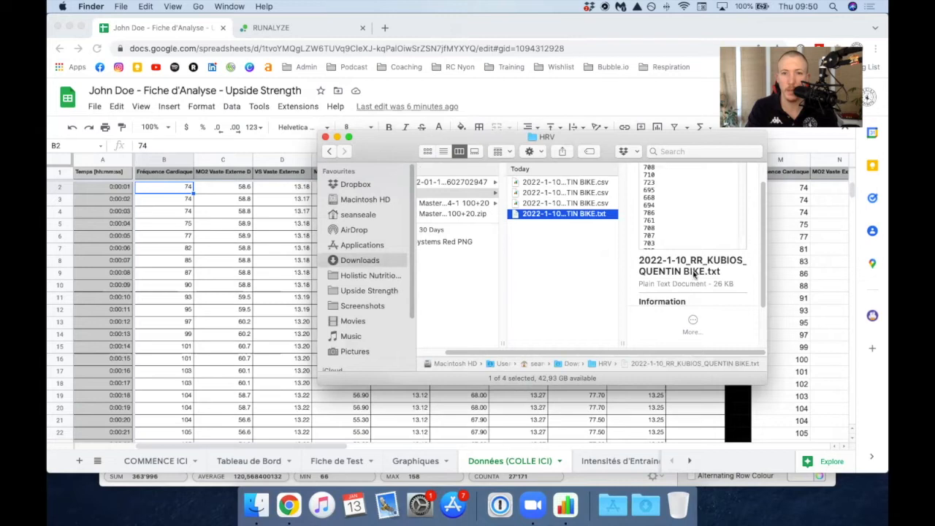
click(568, 193)
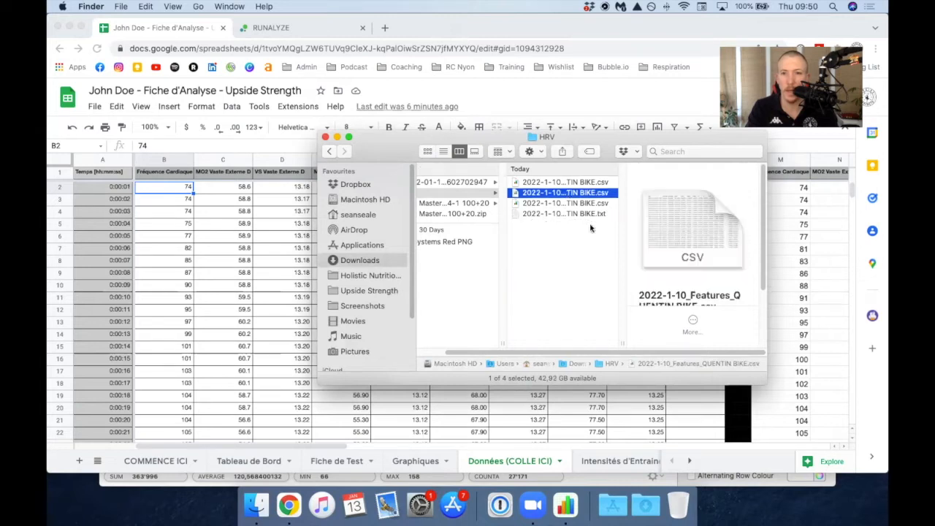
key(Down)
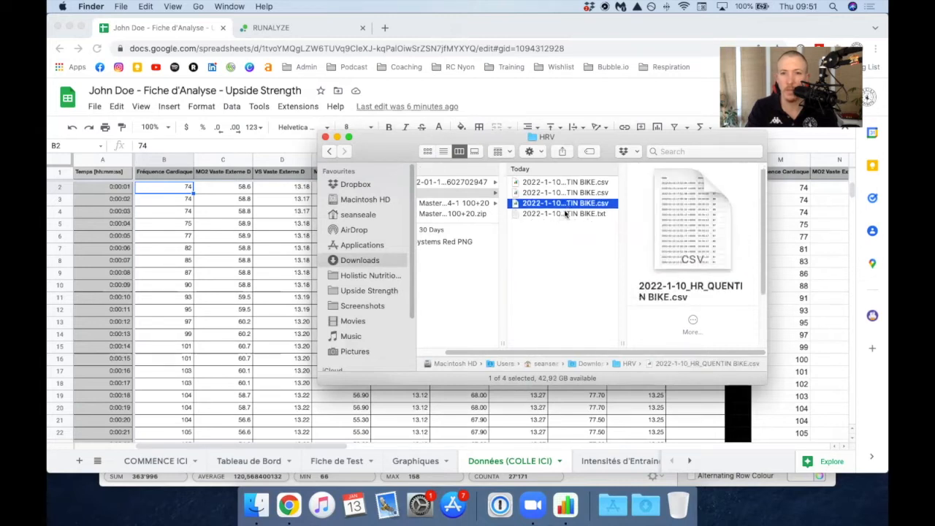
key(Up)
key(Up)
scroll(662, 244, down, 2)
key(Down)
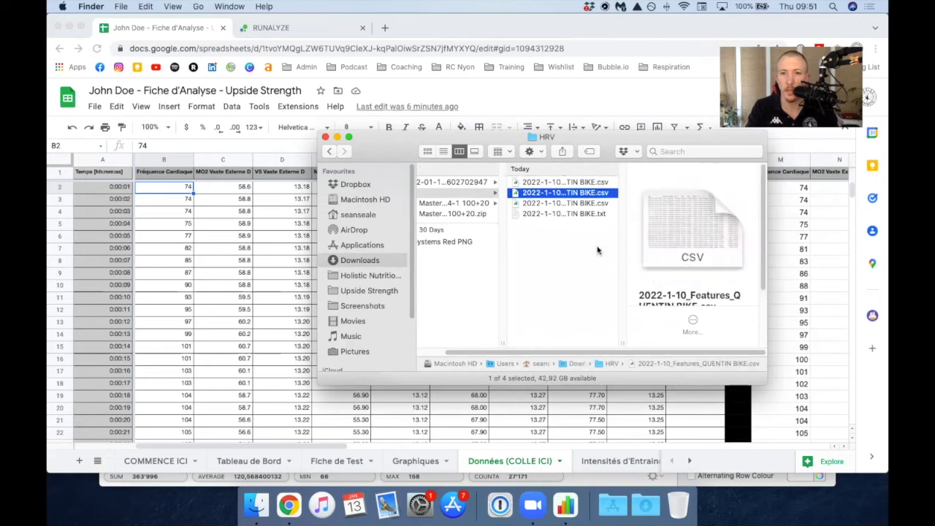
key(Down)
scroll(671, 278, down, 2)
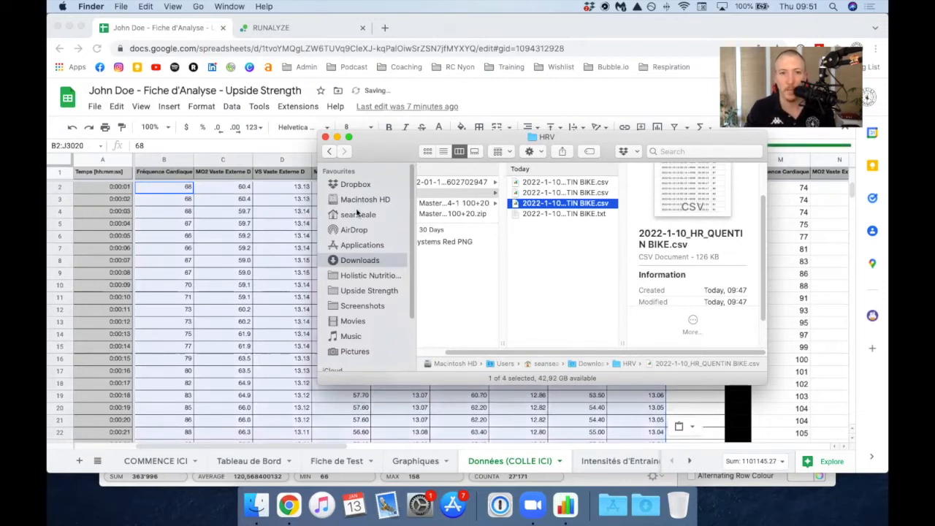
Step: Return to Dropbox's Heart Rate Variability Logger folder, widen the file column to show full names, and select the 2022-1-10 RR CSV file
click(356, 184)
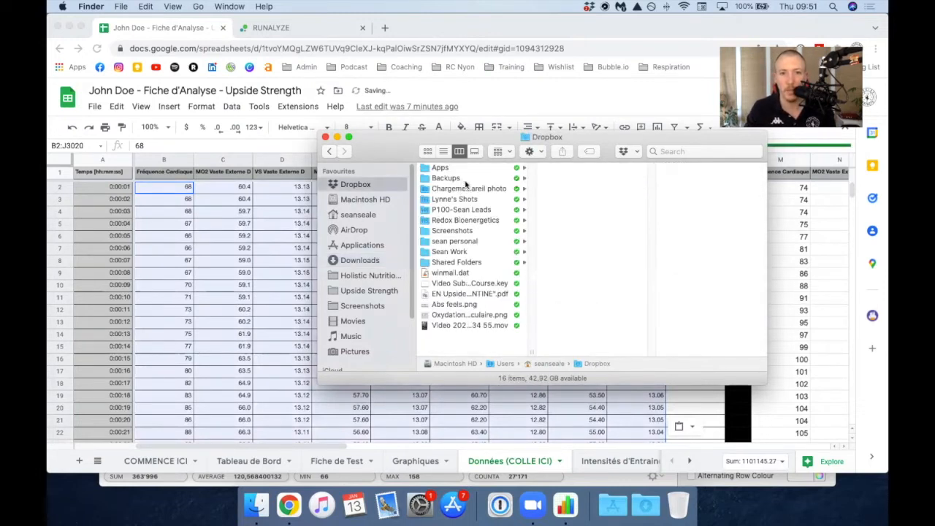
click(473, 178)
click(468, 167)
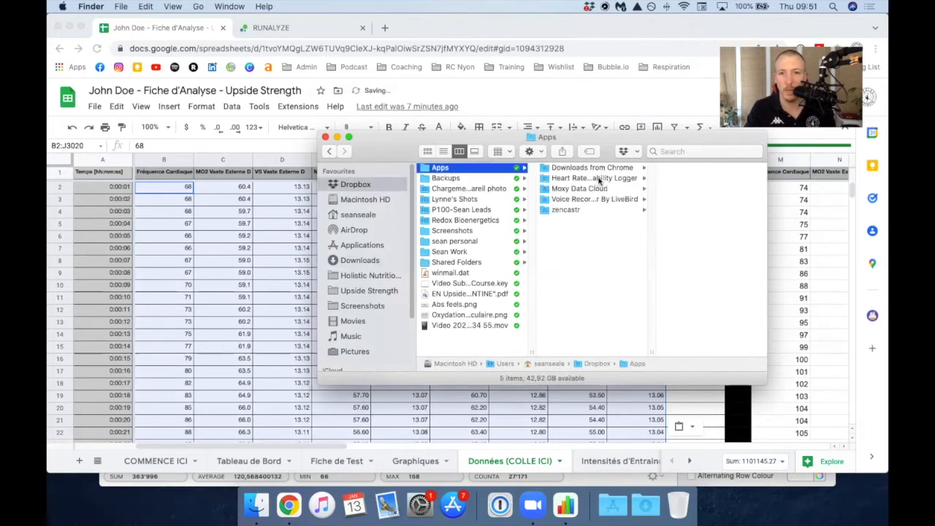
click(585, 178)
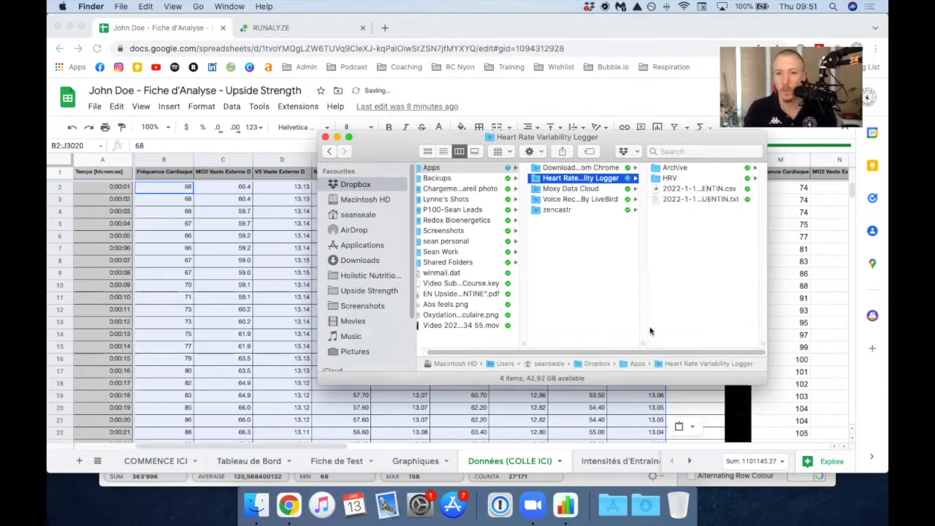
drag(641, 342, 618, 343)
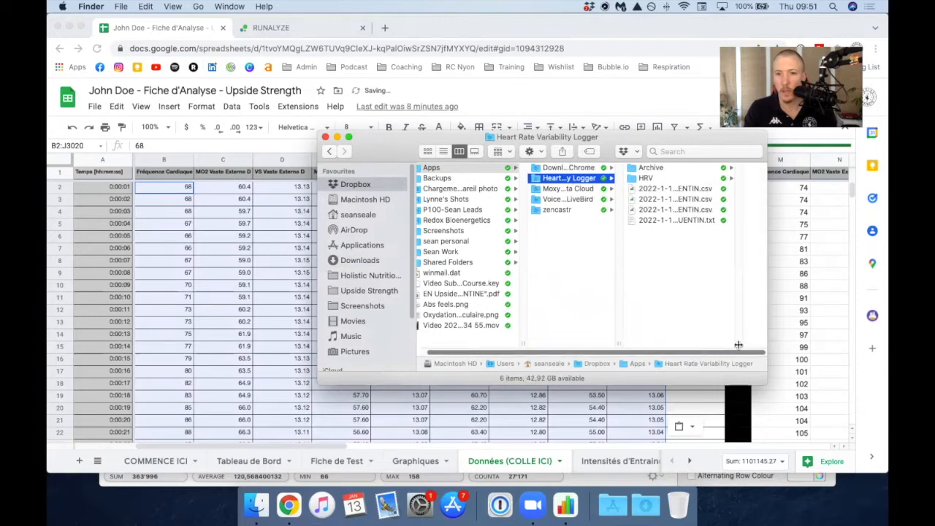
drag(740, 344, 818, 342)
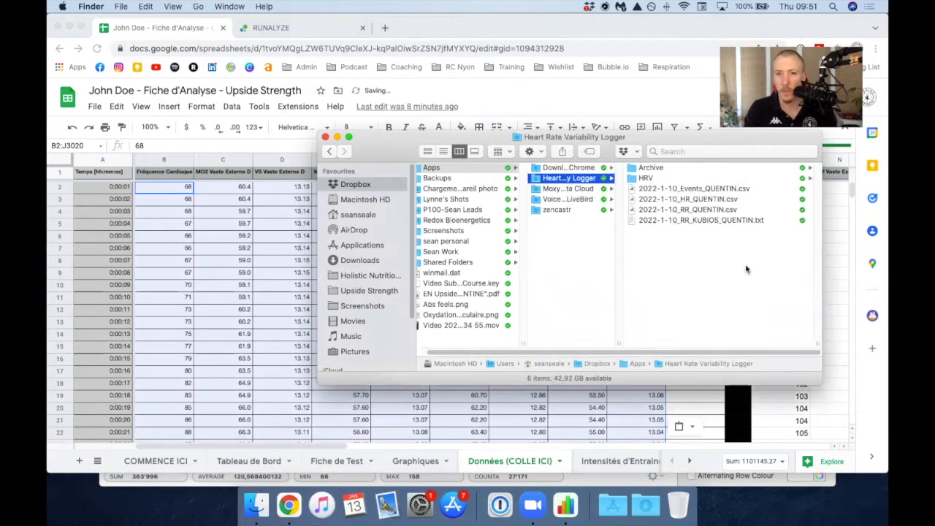
click(693, 213)
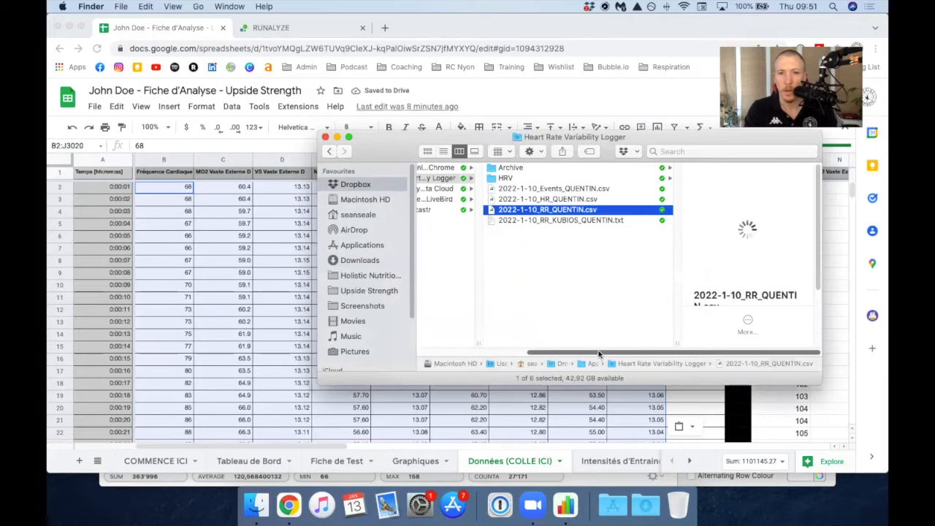
Step: Select the HR CSV file in the HRV folder in Downloads and widen the column to show the full file names
drag(600, 352, 485, 351)
click(362, 262)
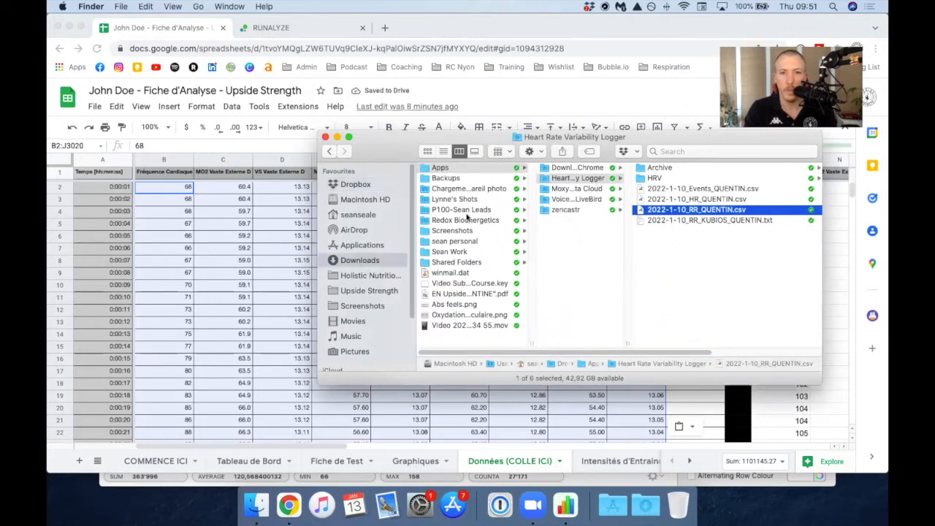
click(447, 194)
click(596, 203)
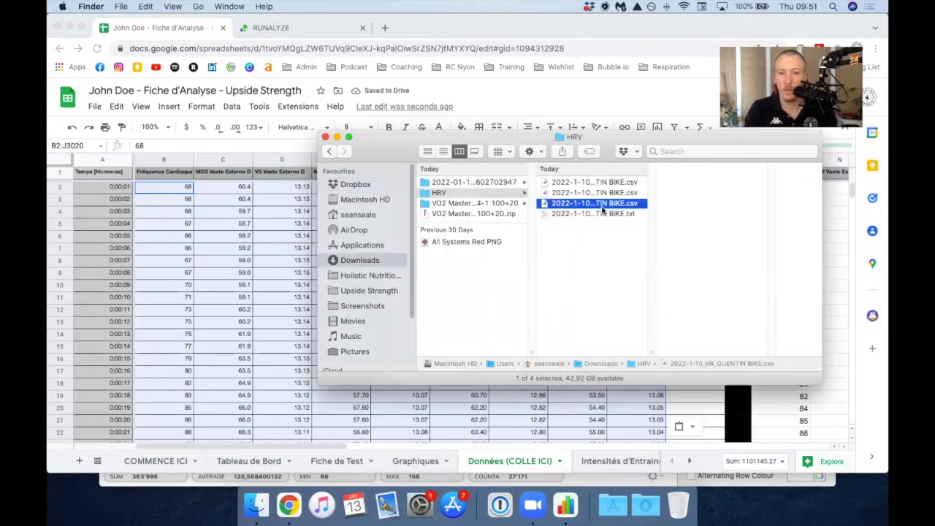
drag(652, 353, 733, 353)
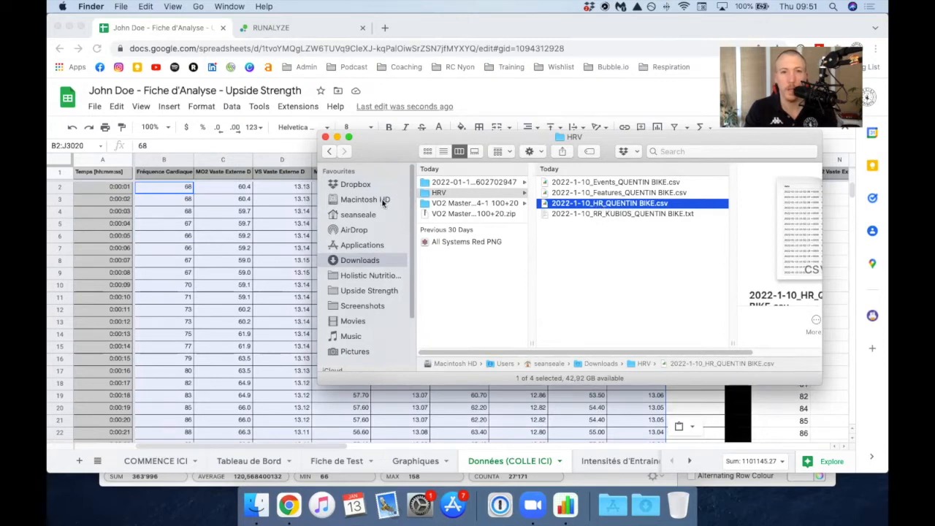
Step: Reopen the Heart Rate Variability Logger folder in Dropbox and inspect the preview details of the 2022-1-10 RR CSV file
click(352, 185)
click(479, 179)
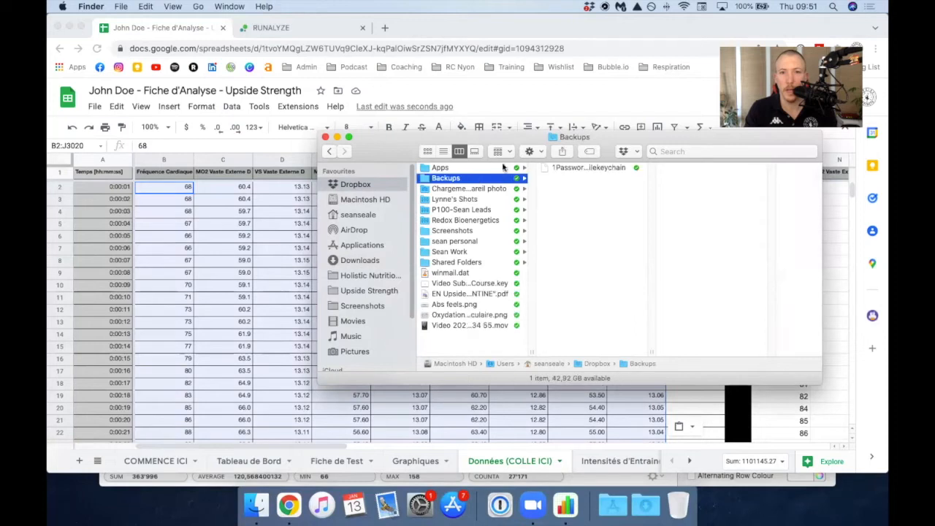
click(442, 169)
click(610, 179)
click(702, 189)
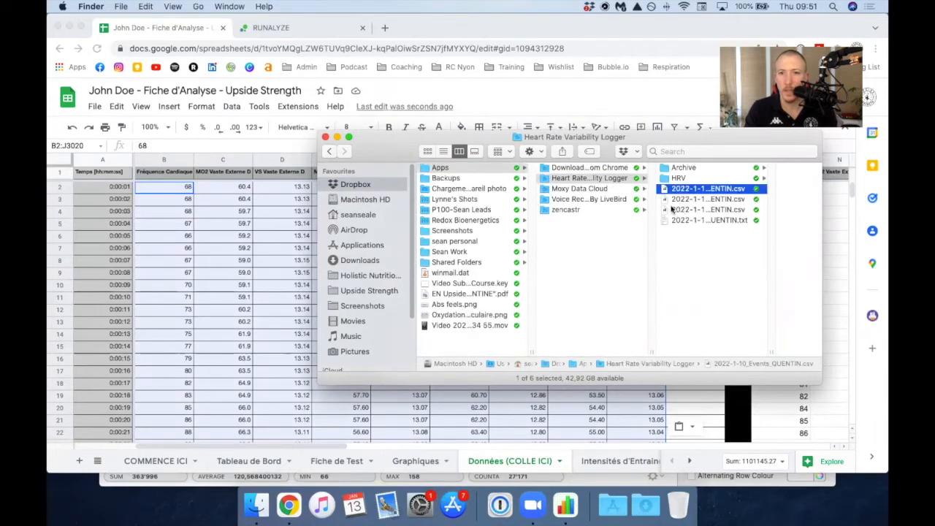
click(620, 211)
scroll(773, 290, down, 3)
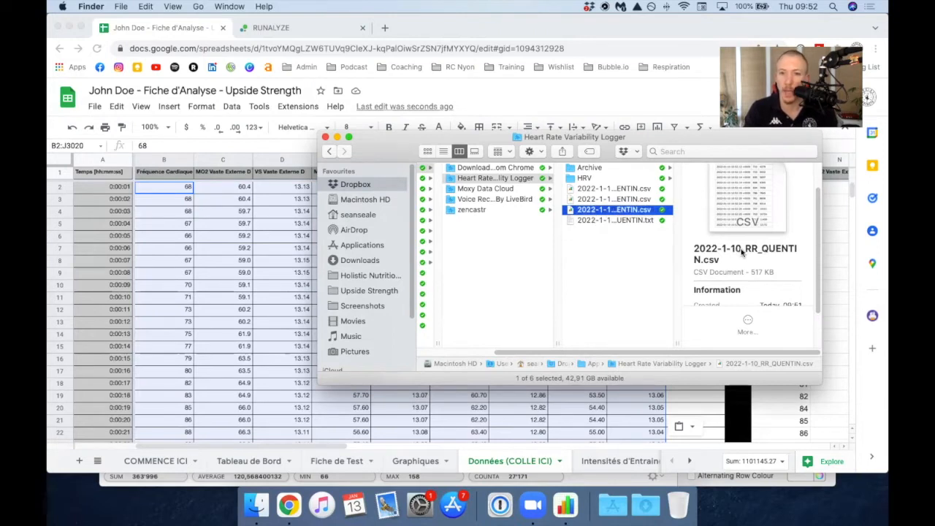
Step: Switch back to Google Sheets and examine the end of the pasted data, comparing the rows around 0:50:00 with the orange time markers
click(277, 256)
scroll(227, 227, down, 5)
drag(852, 191, 877, 376)
scroll(246, 238, down, 5)
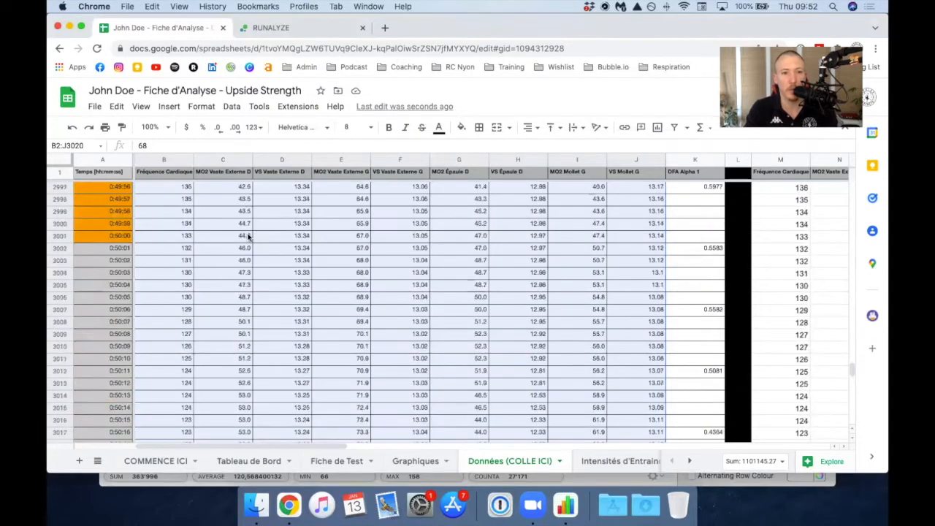
scroll(126, 249, up, 2)
scroll(124, 325, down, 1)
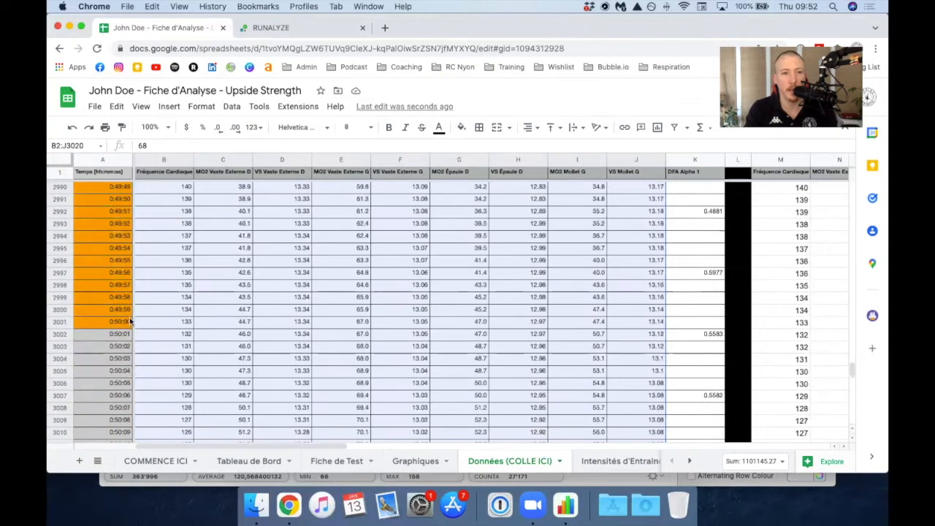
scroll(146, 322, up, 20)
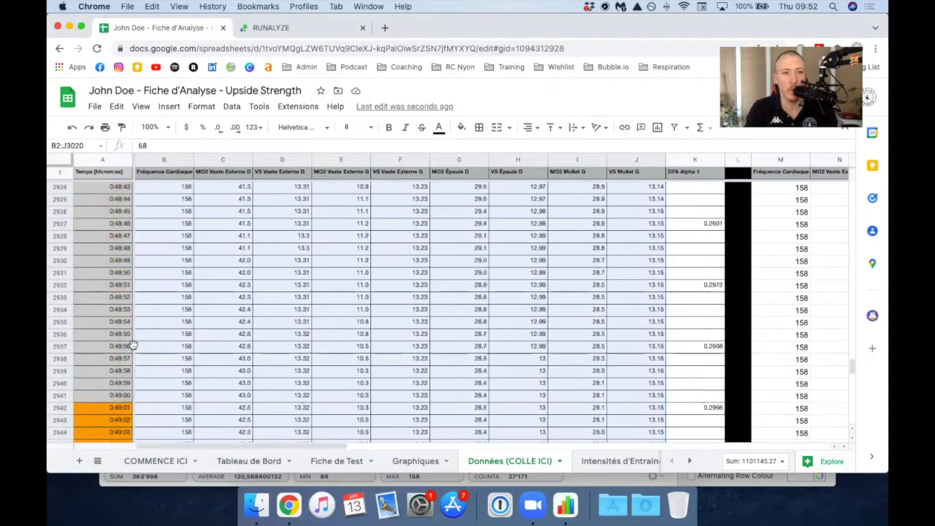
scroll(156, 385, down, 20)
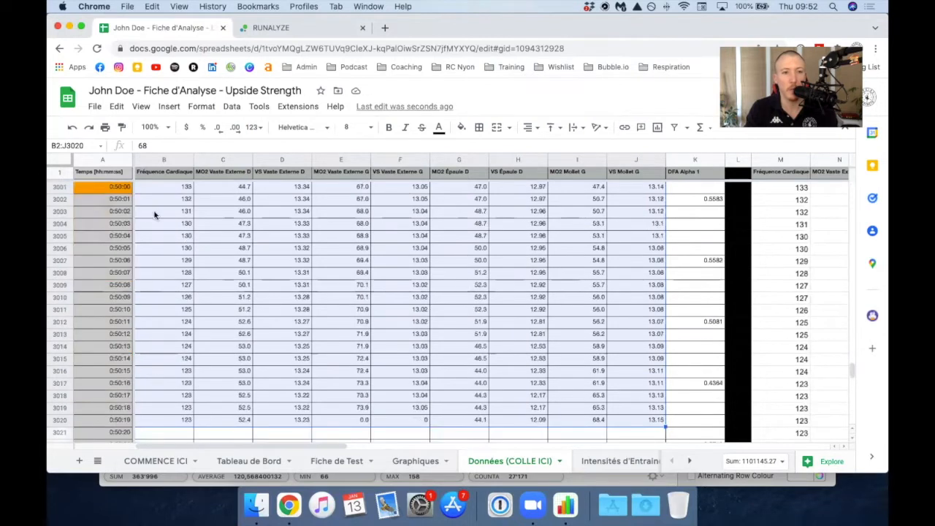
scroll(154, 214, up, 3)
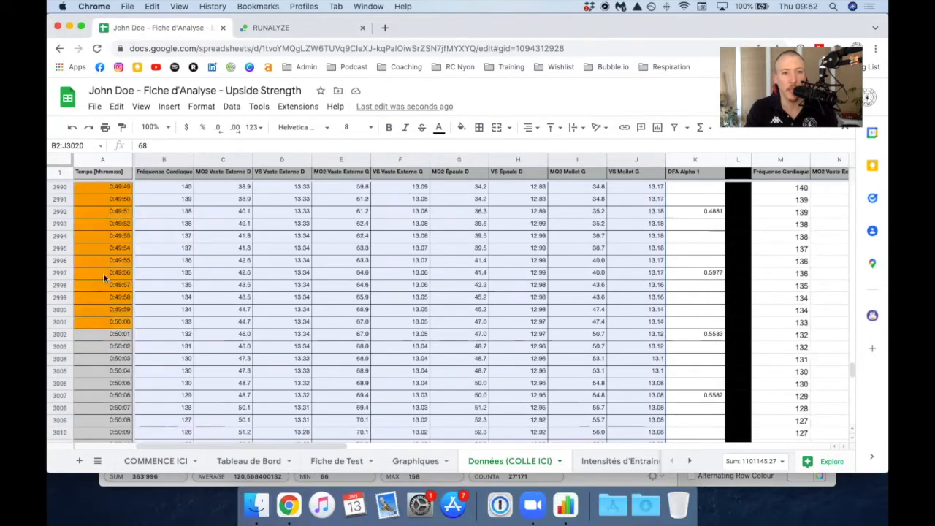
Step: Clear the contents of rows 3002 through 3753 on the Données sheet, removing everything after the 0:50:00 mark
click(60, 335)
scroll(171, 382, down, 3)
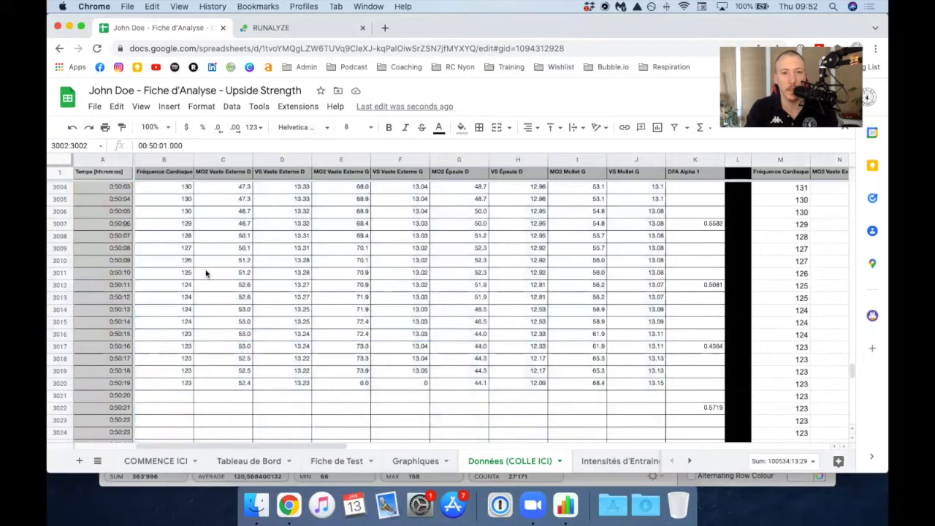
scroll(110, 358, down, 18)
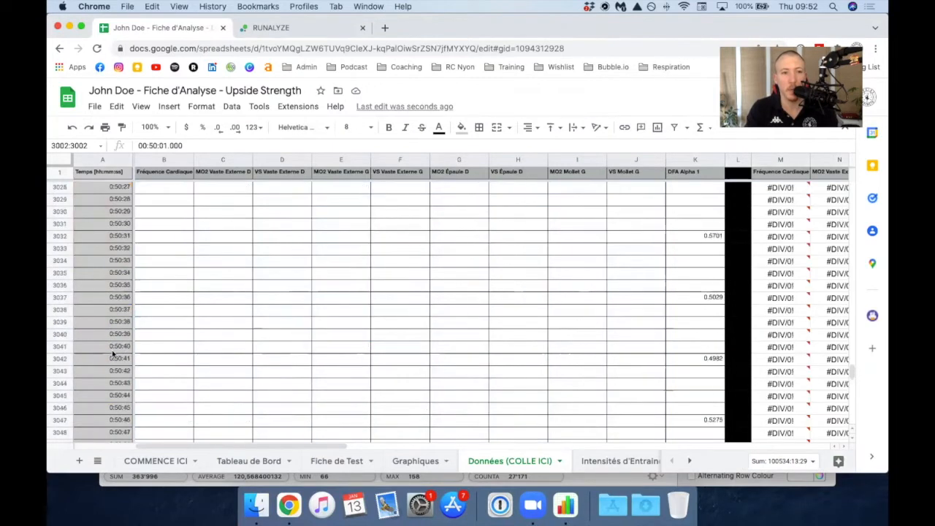
scroll(103, 361, up, 20)
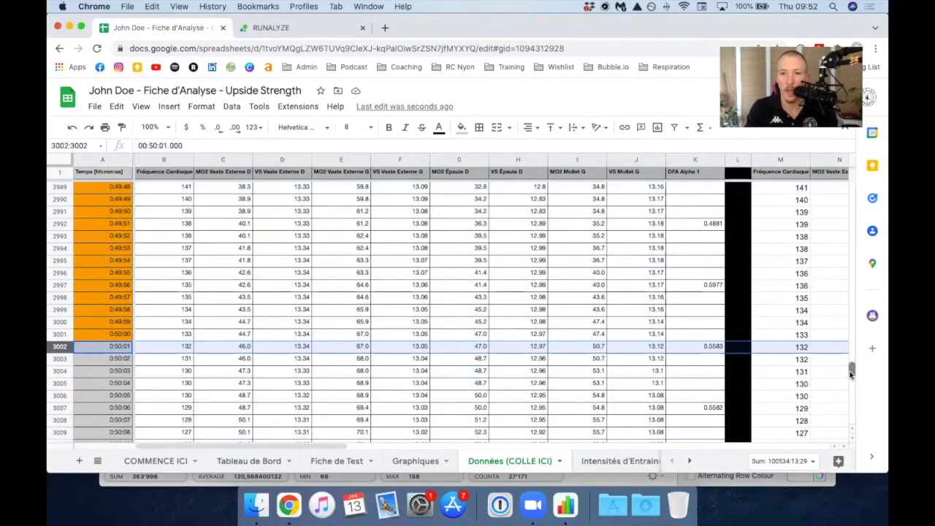
drag(851, 374, 852, 413)
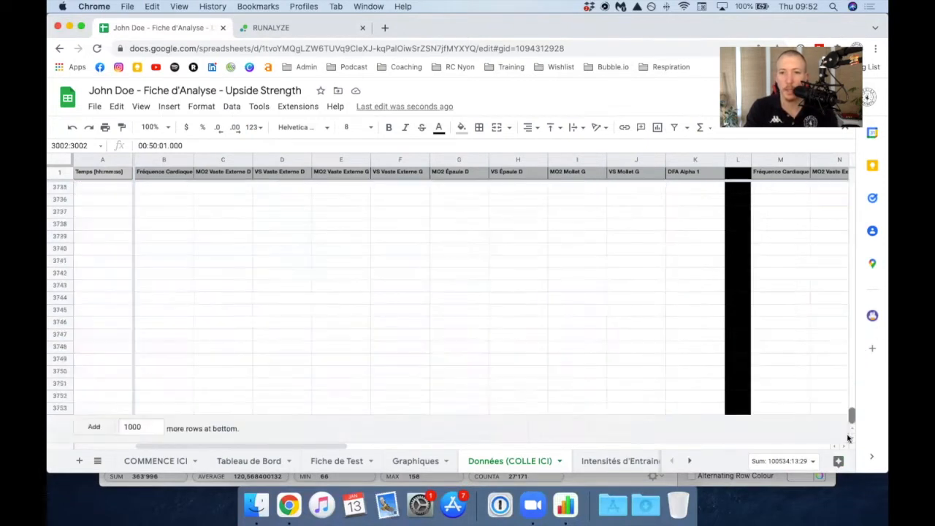
shift+click(59, 409)
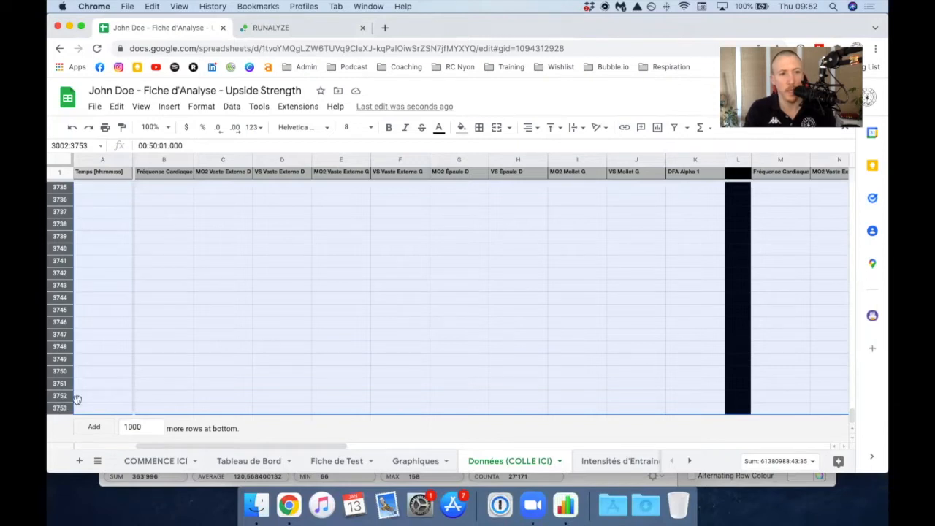
key(Delete)
drag(852, 419, 851, 372)
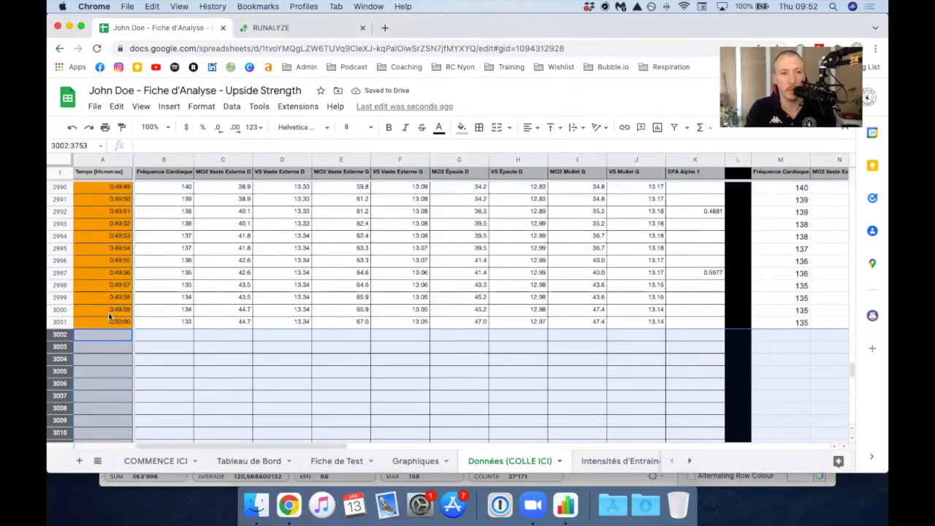
Step: Check the 0:50:00 row at the end of the data and select a cell near the start of the DFA Alpha 1 column
click(115, 322)
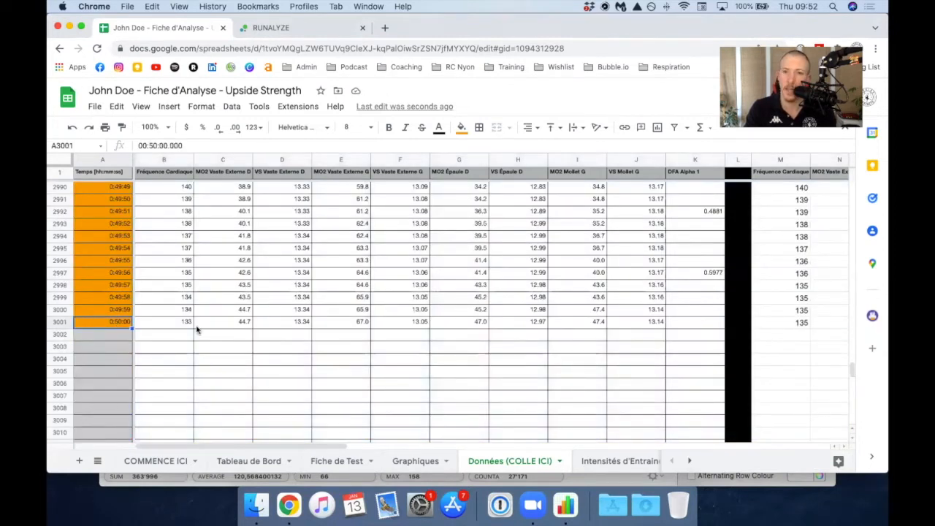
drag(848, 371, 835, 261)
click(839, 375)
drag(852, 373, 852, 189)
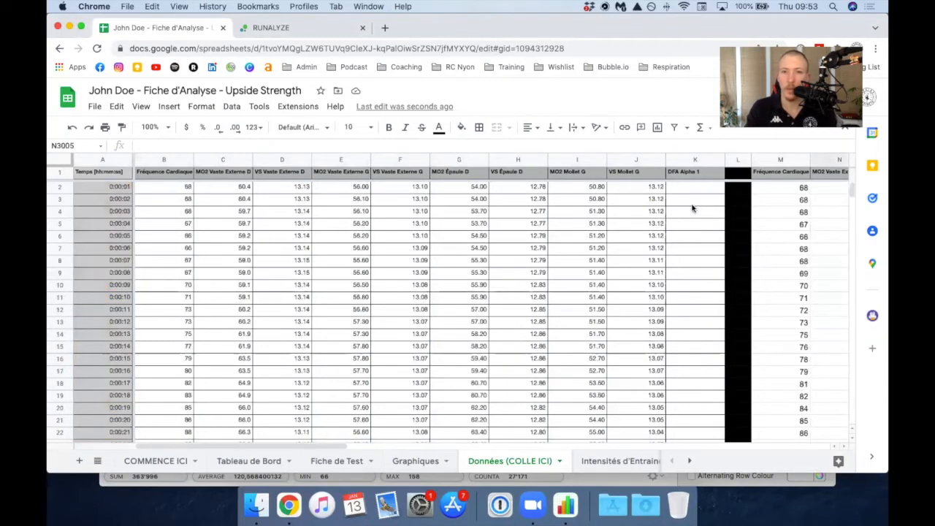
click(692, 202)
Step: Switch to Runalyze and create a manual cycling activity with duration 1:00, titled with the athlete's first name and "Bike"
click(268, 28)
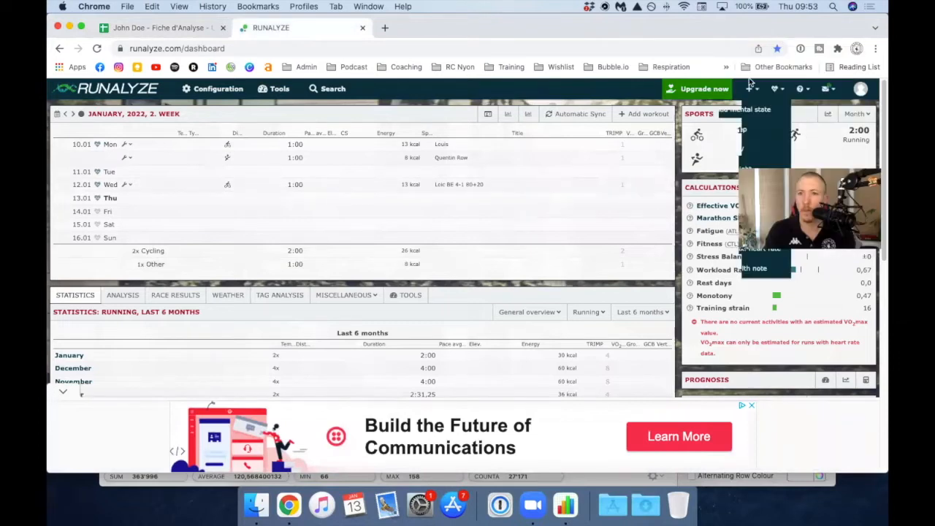
mouse_move(746, 86)
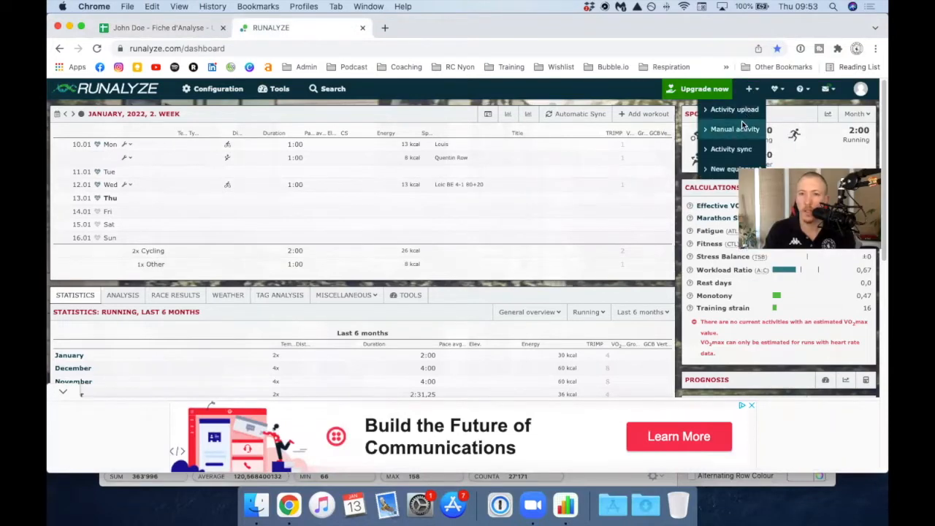
click(734, 130)
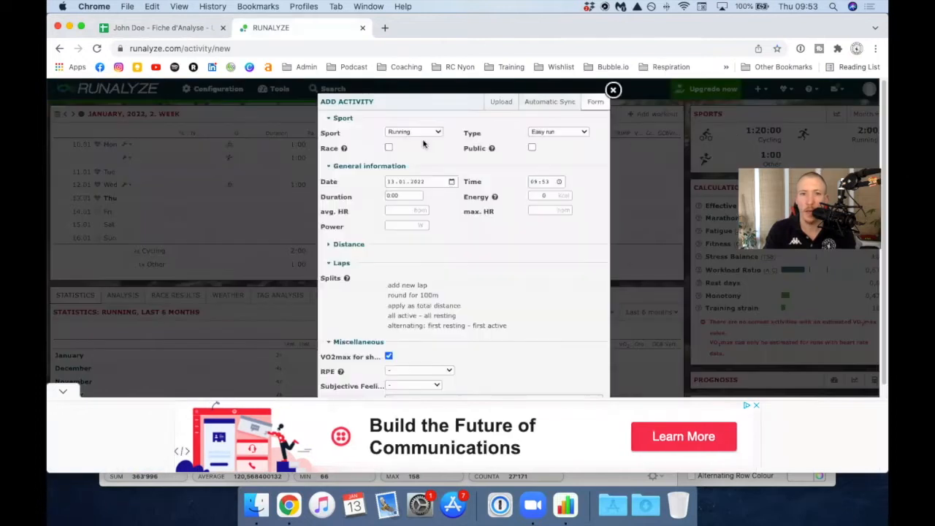
click(402, 133)
click(406, 146)
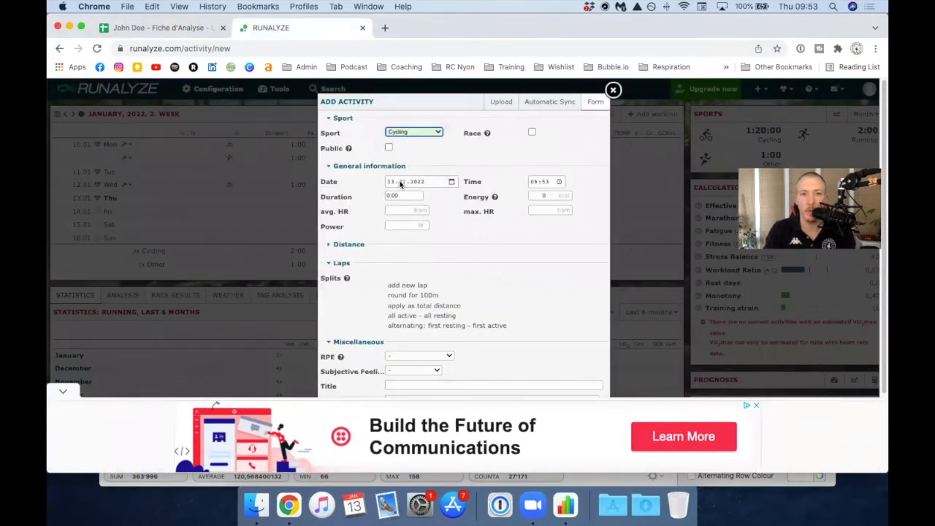
click(388, 196)
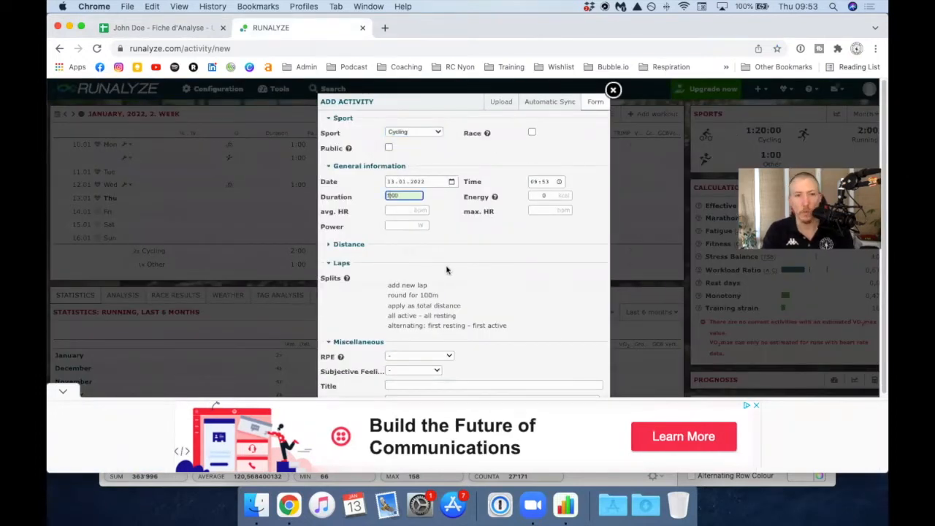
scroll(431, 292, down, 2)
click(403, 307)
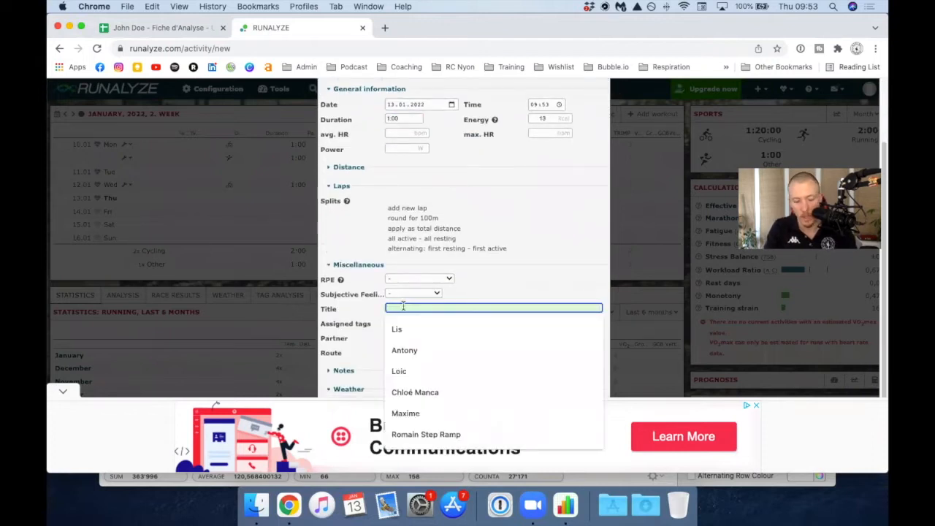
text(Quentin)
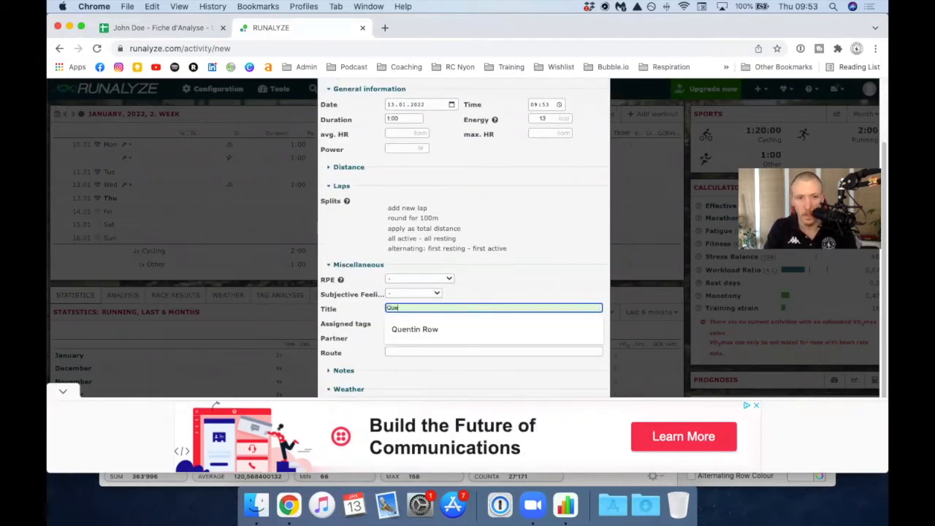
text( Bike)
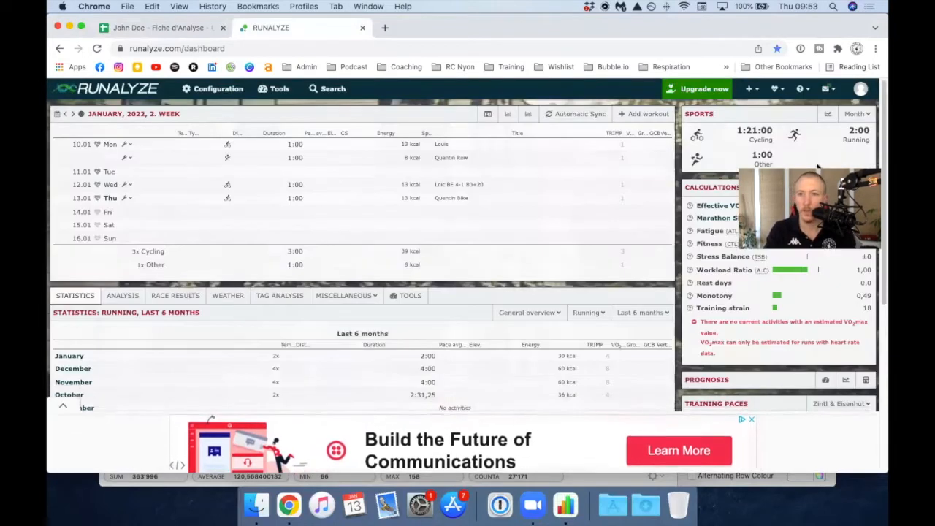
Step: Open the Thursday 13.01 cycling activity and bring up its option to merge a file into the activity
click(150, 198)
click(127, 200)
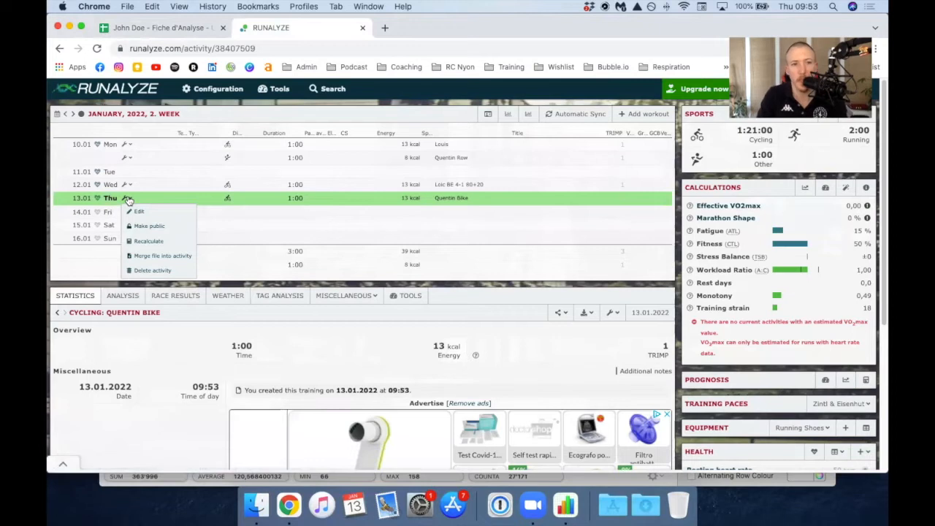
click(170, 269)
click(128, 198)
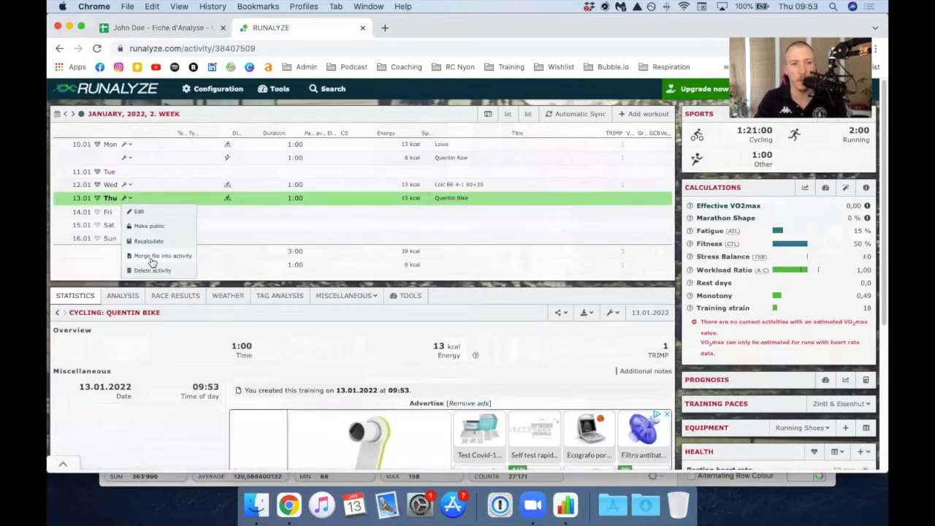
click(152, 258)
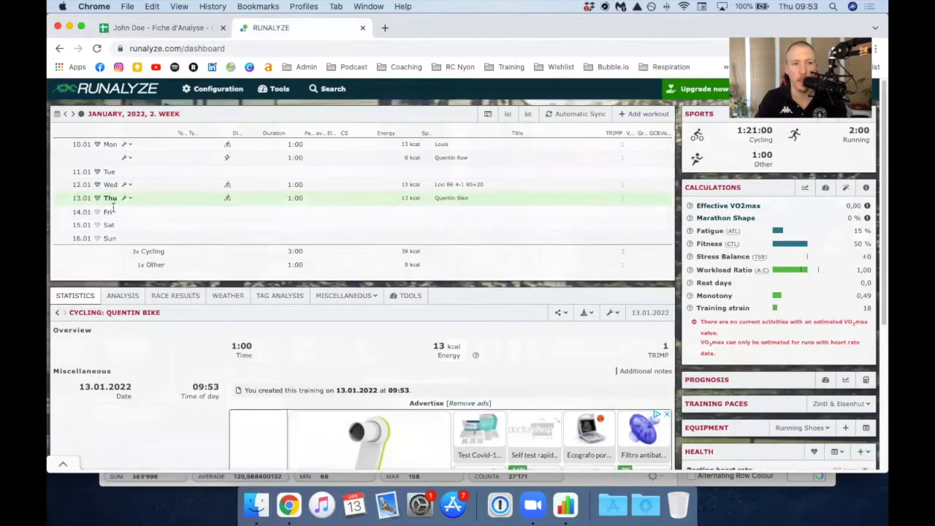
click(127, 198)
click(139, 256)
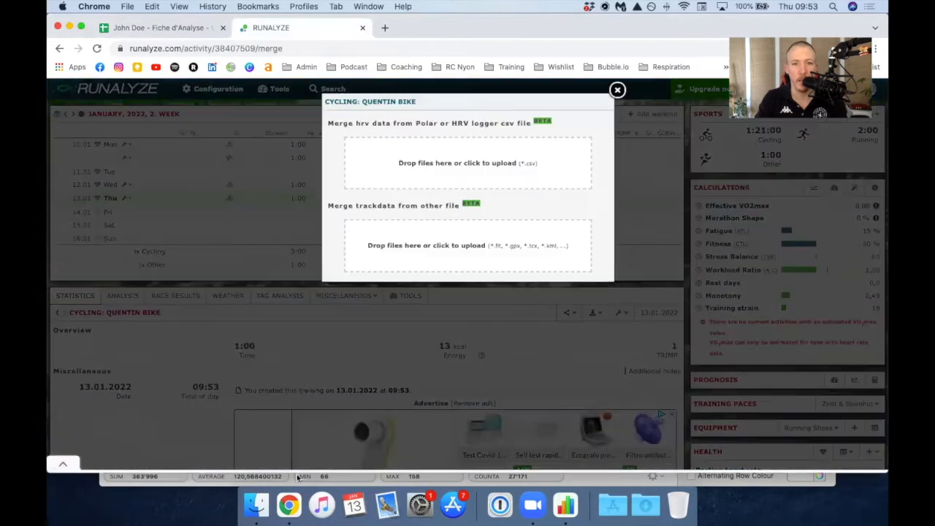
Step: Merge the 2022-1-10 RR CSV file from the Heart Rate Variability Logger folder into the activity and inspect its R-R interval chart
click(256, 504)
drag(400, 151, 310, 292)
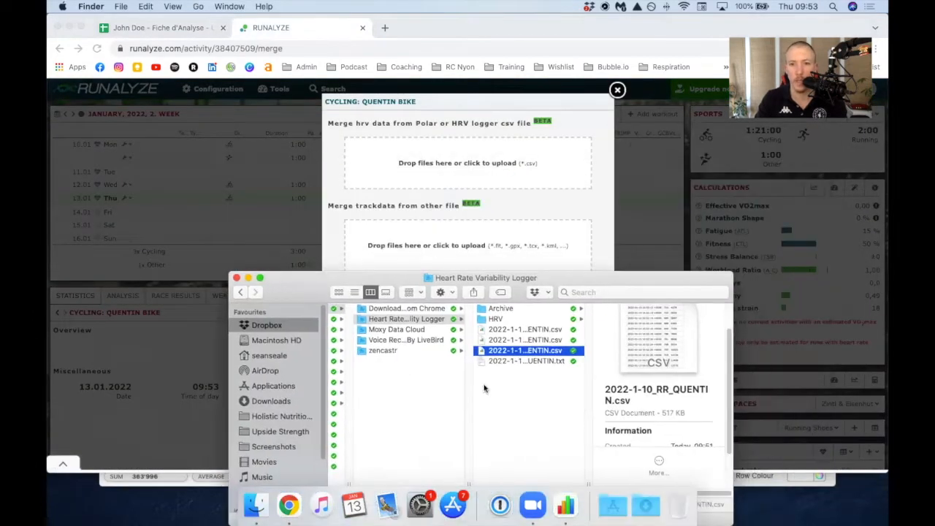
click(538, 355)
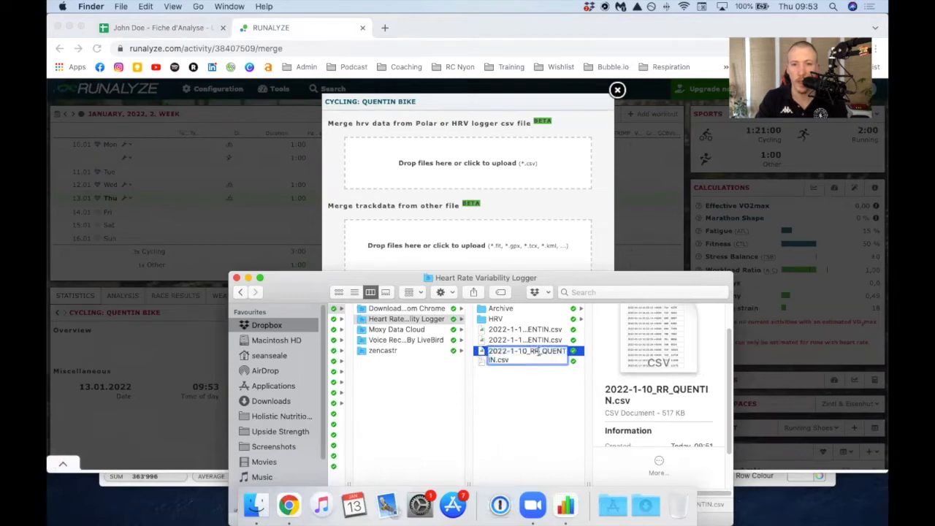
click(501, 388)
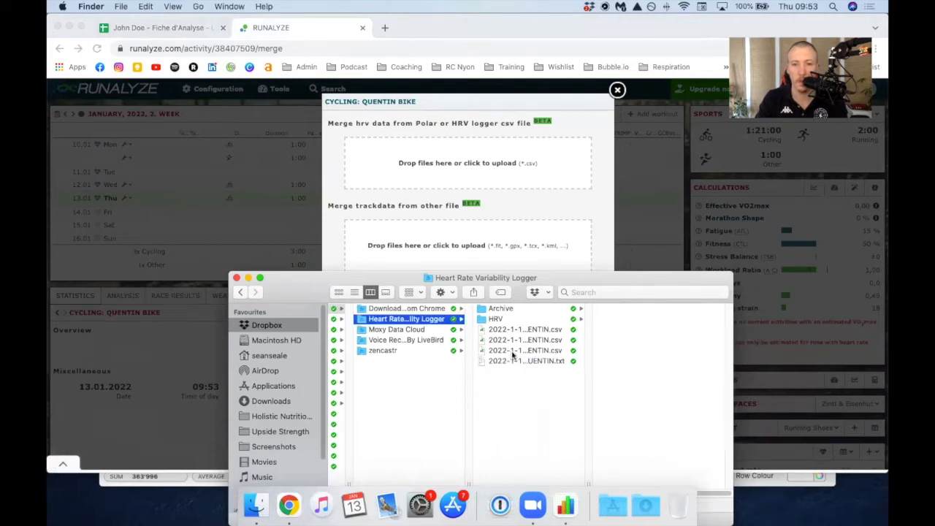
click(513, 354)
drag(524, 350, 468, 159)
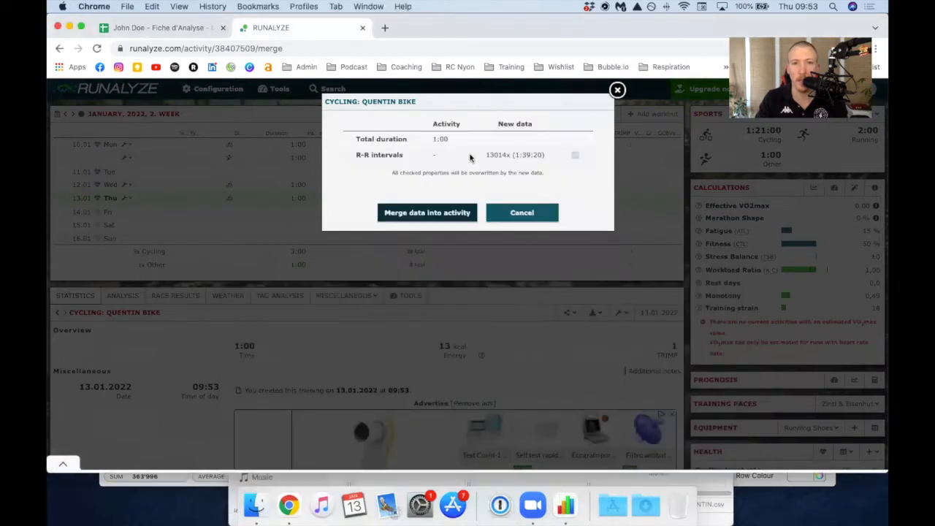
click(422, 212)
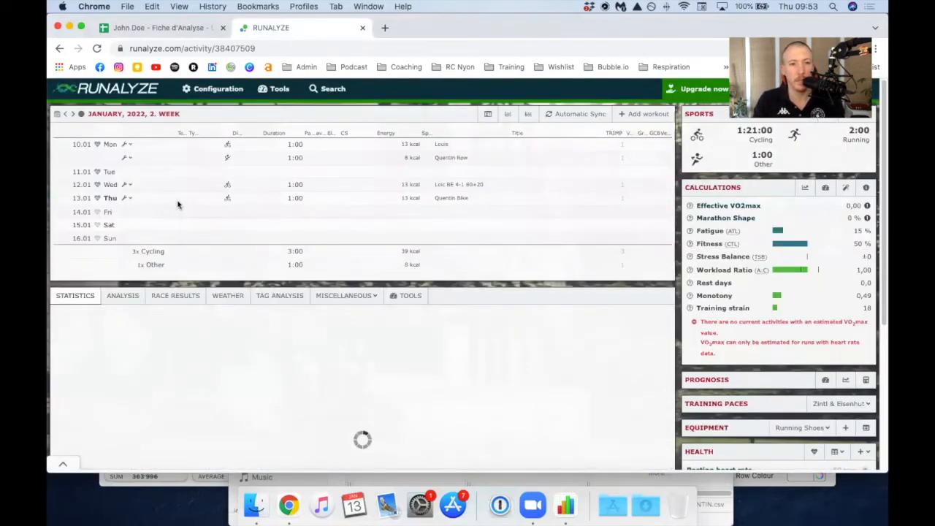
scroll(179, 219, down, 10)
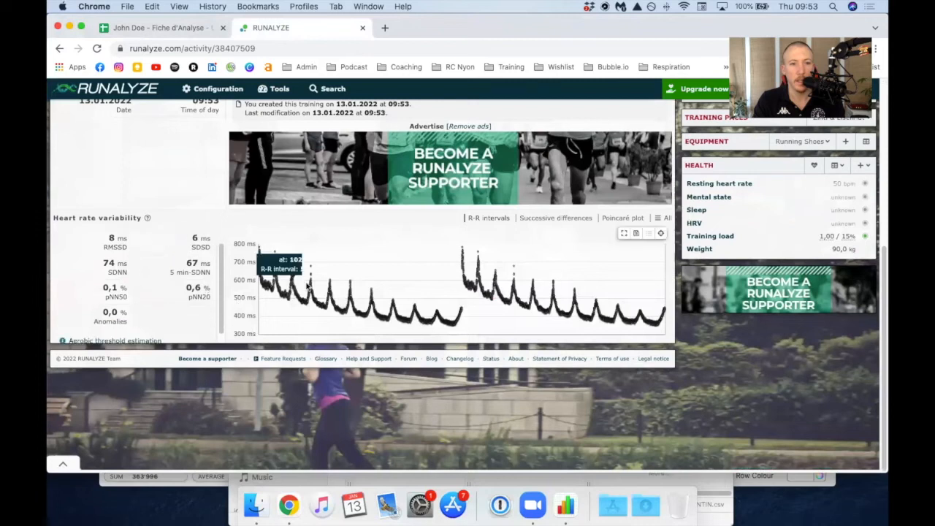
scroll(110, 315, down, 1)
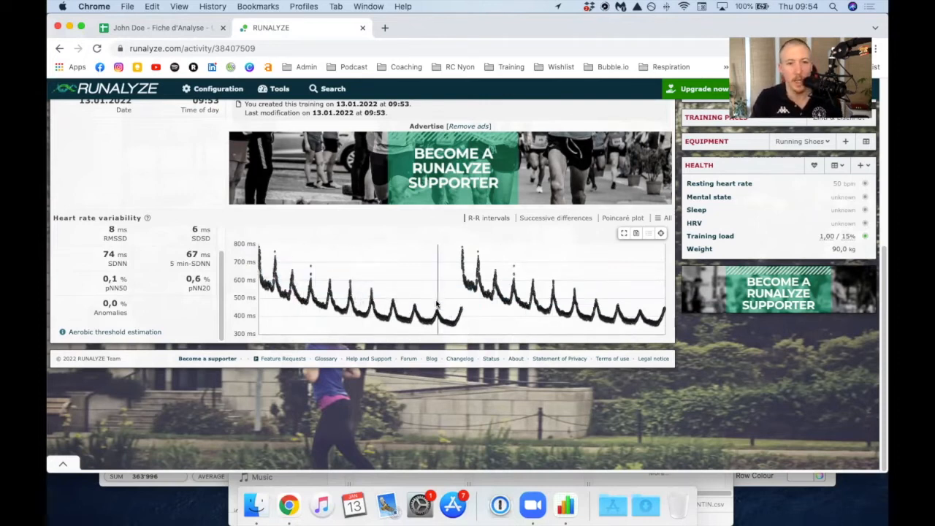
Step: Return to the Heart Rate Variability Logger folder in Finder and select the new 2022-1-10 RR CSV export whose name ends in 2
click(255, 504)
drag(507, 380, 502, 319)
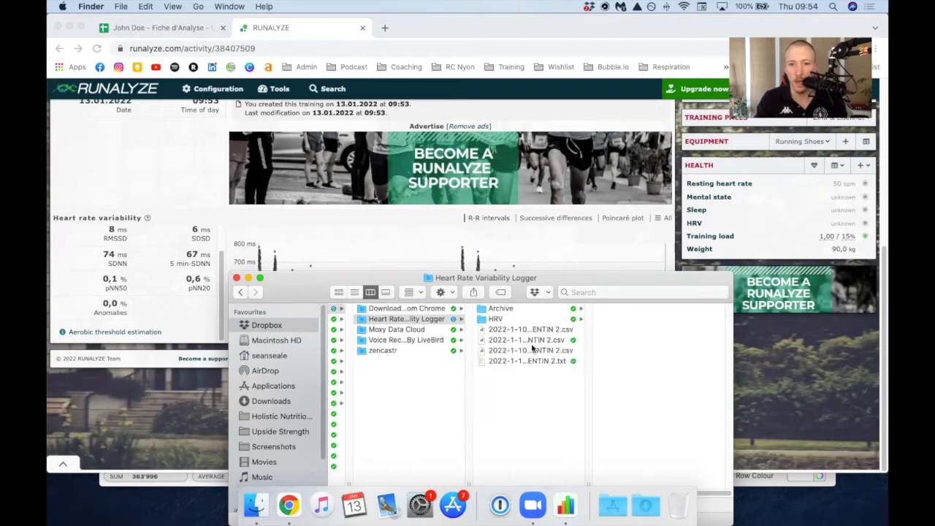
click(531, 351)
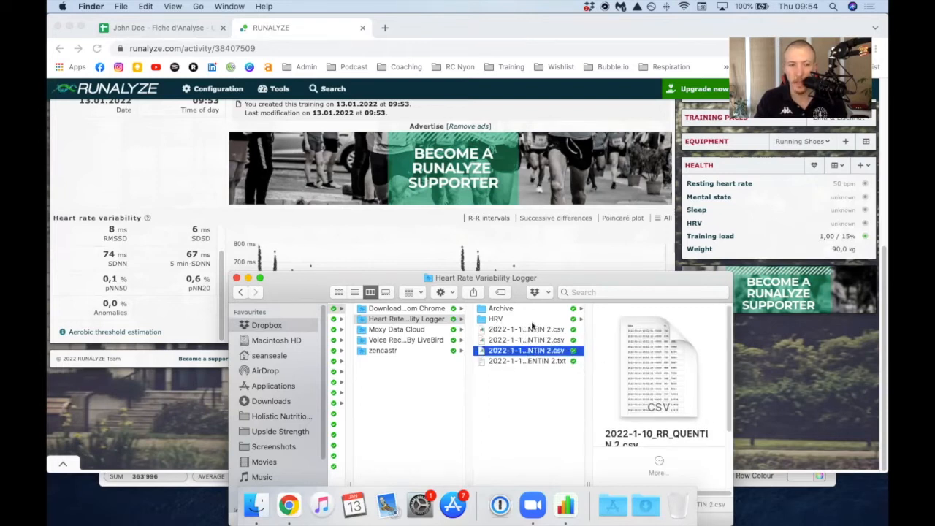
Step: Go back to Runalyze and delete the Thursday 13.01 cycling activity
click(231, 229)
scroll(219, 234, up, 5)
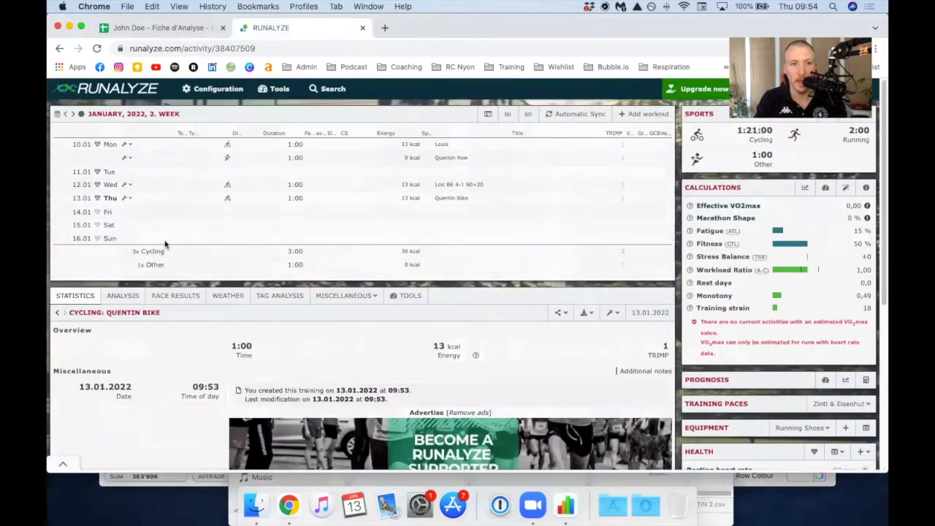
mouse_move(125, 200)
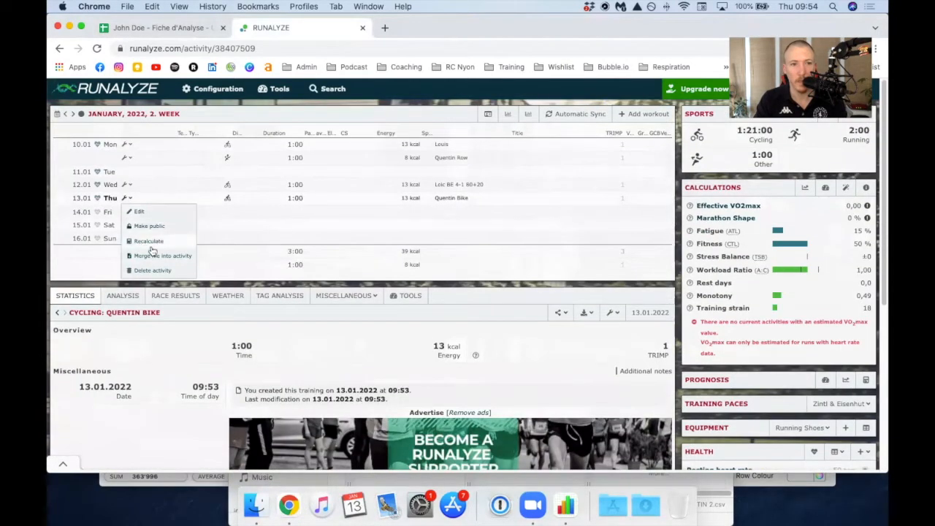
click(152, 271)
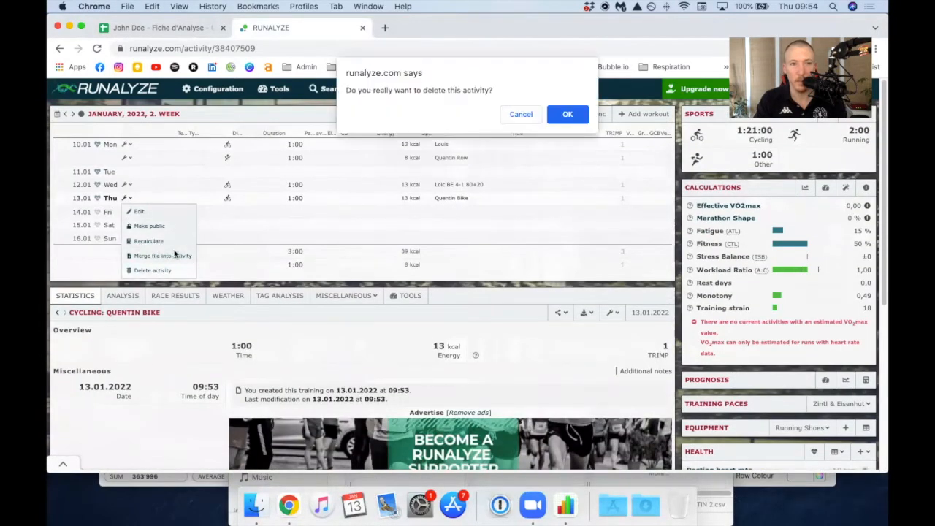
click(566, 114)
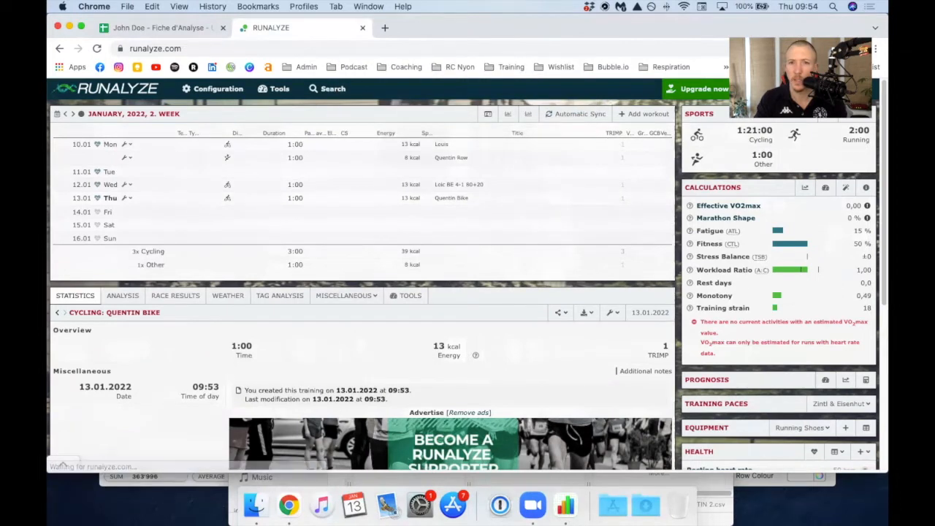
Step: Add a manual cycling activity dated 13.01.2022 with a duration of 1:00 and the athlete's first name followed by 2 as title
mouse_move(751, 89)
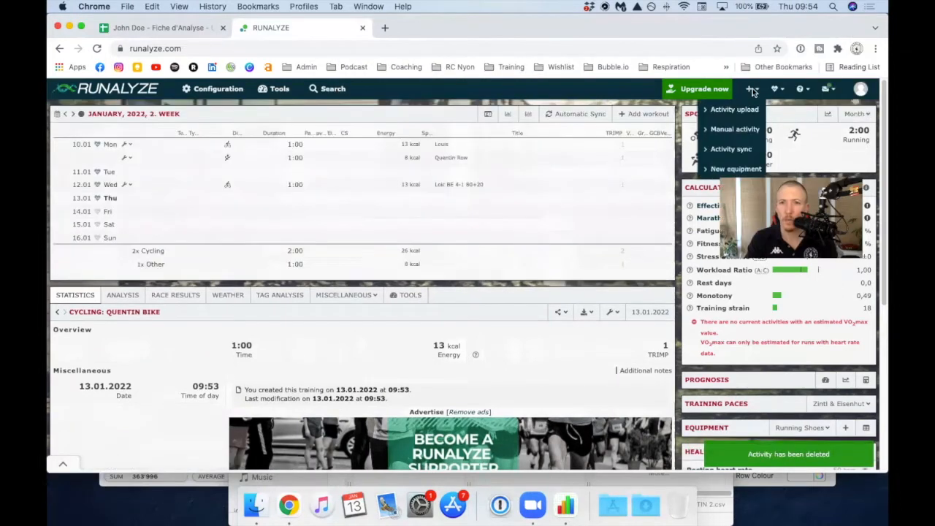
click(741, 126)
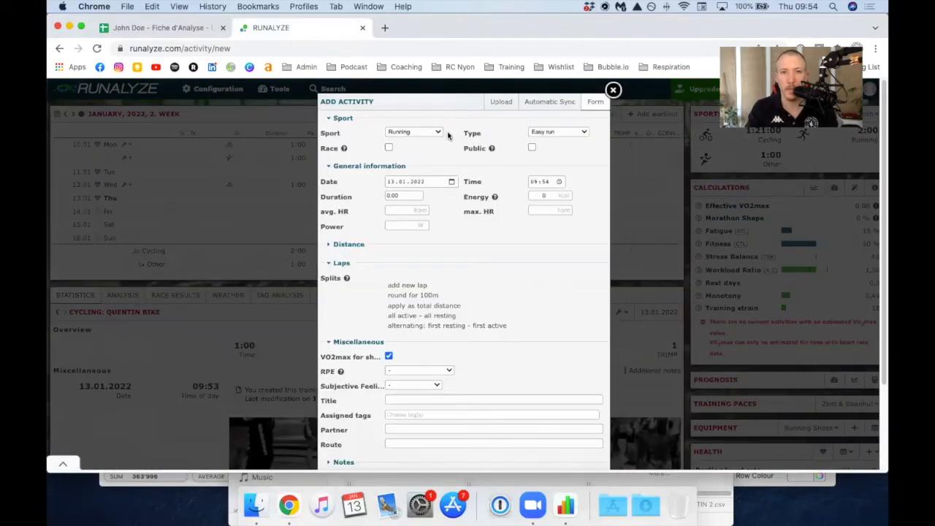
click(428, 132)
click(414, 145)
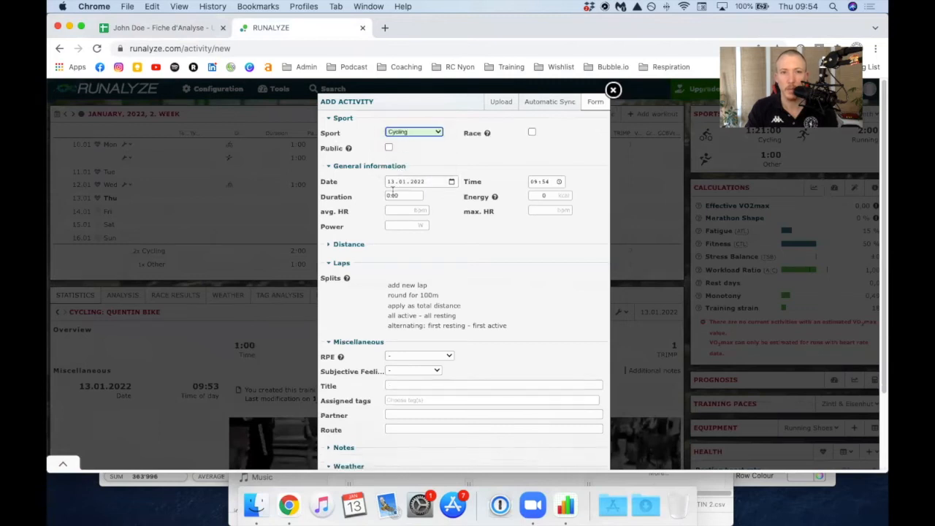
click(391, 196)
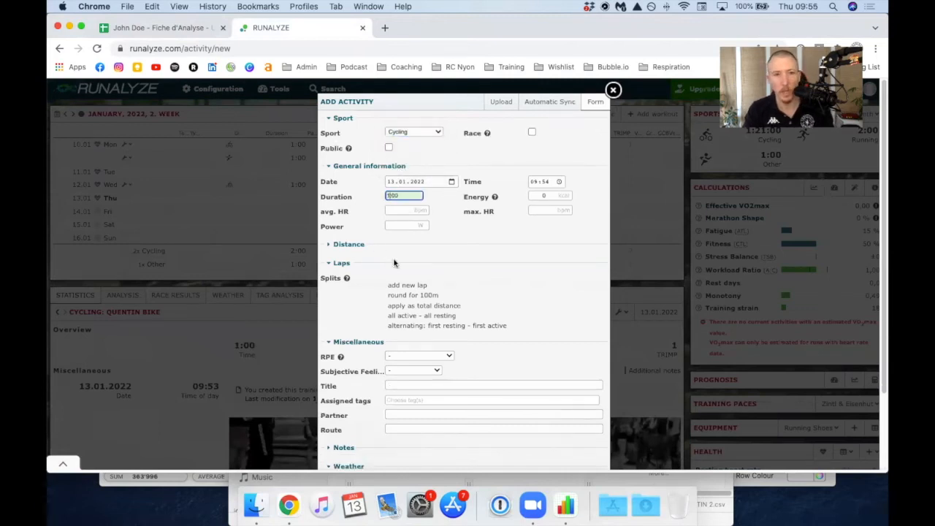
click(404, 385)
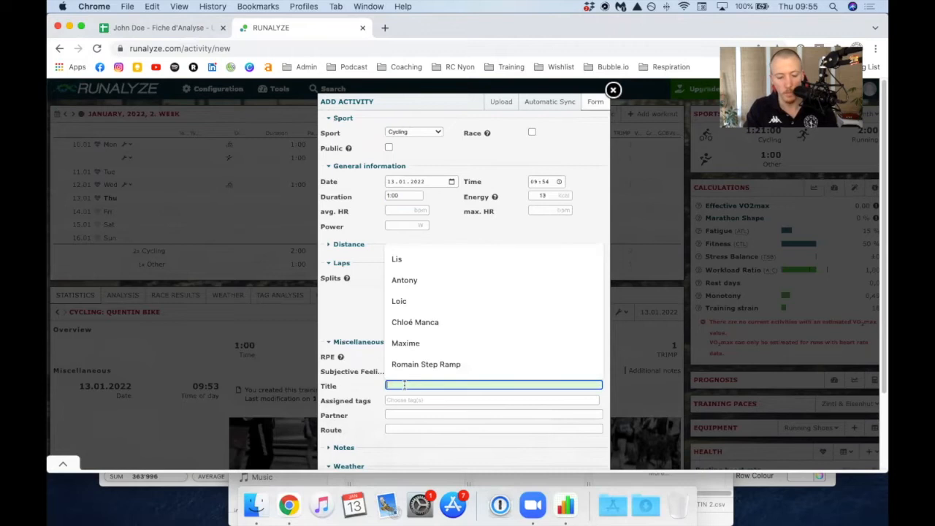
text(Q)
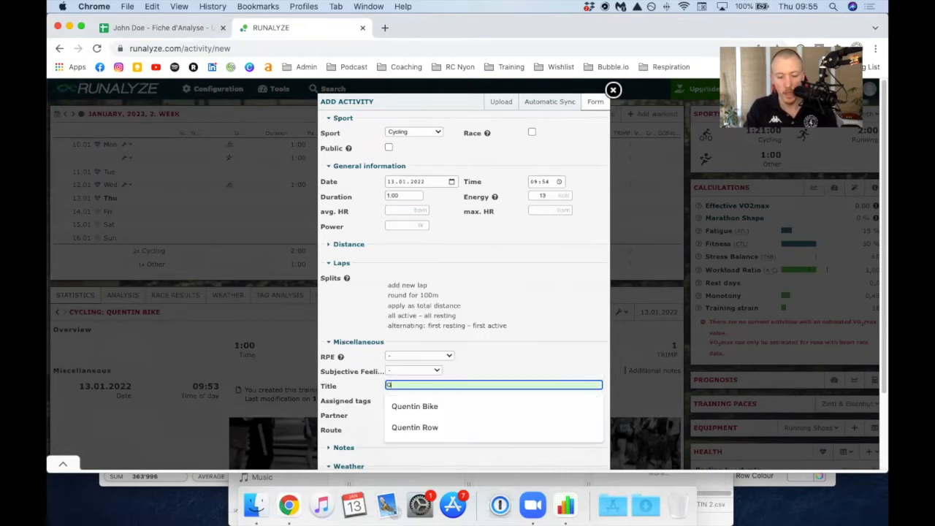
text(uentin)
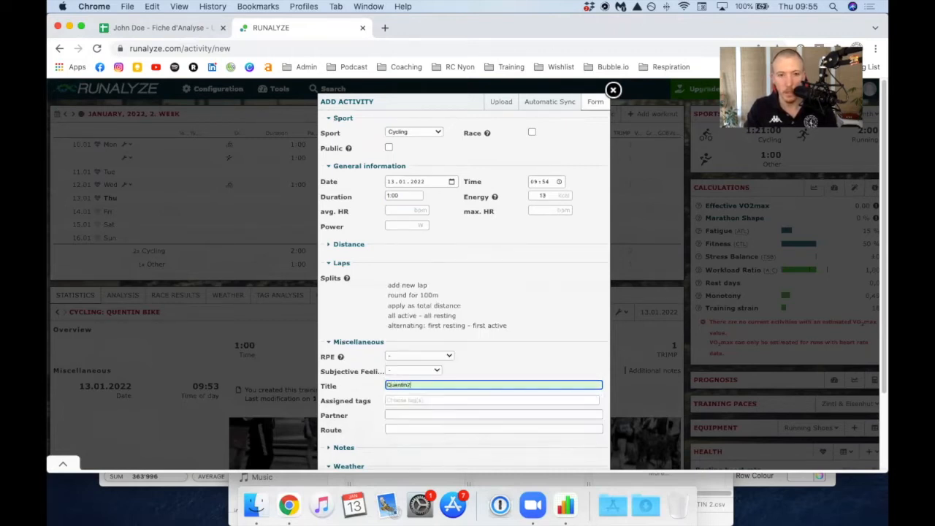
text( 2)
key(Return)
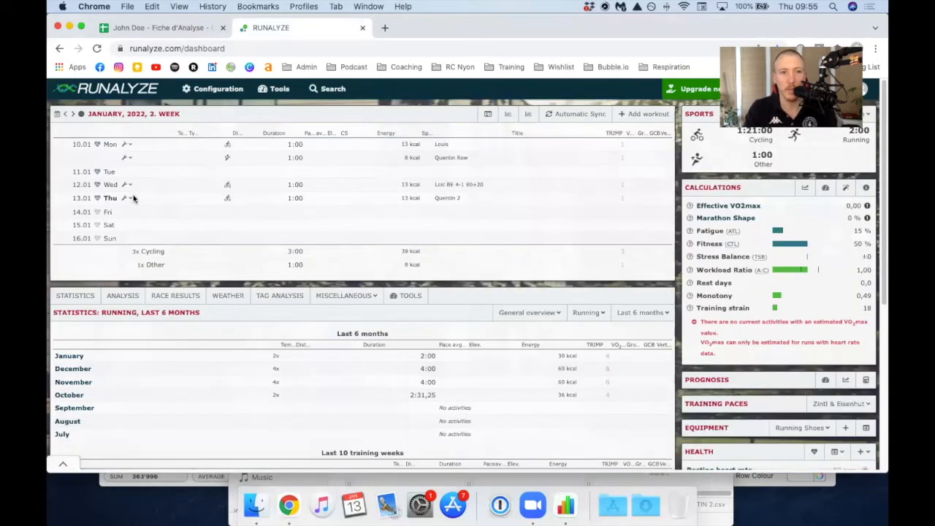
Step: Merge the 2022-1-10 RR CSV file whose name ends in 2 into the new Thursday 13.01 cycling activity
click(127, 200)
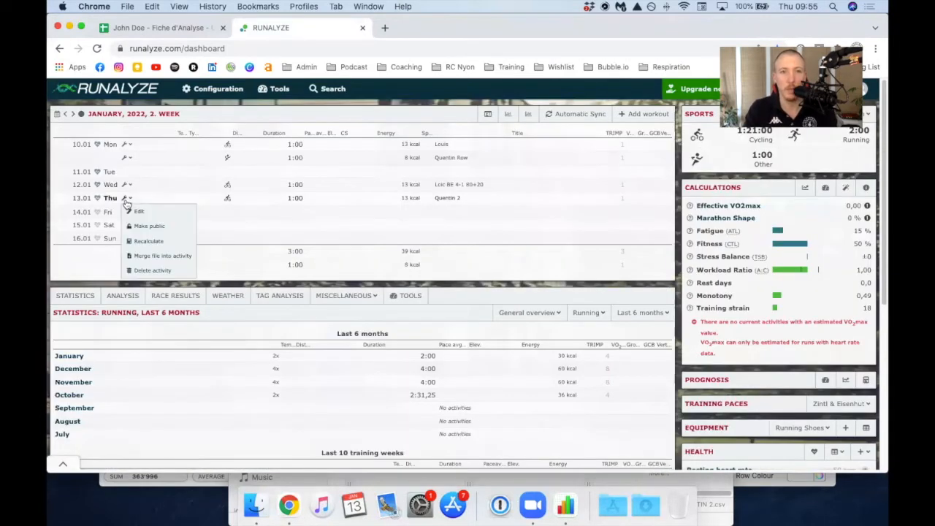
click(153, 255)
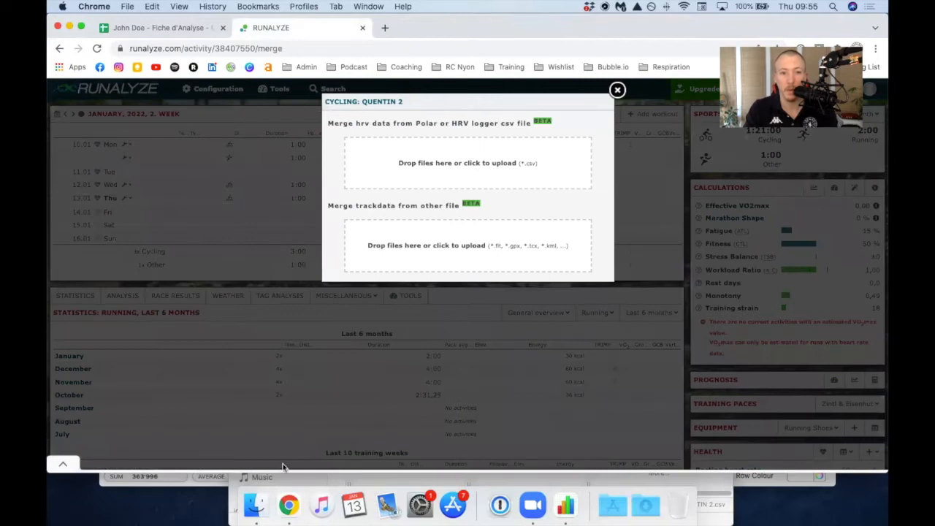
click(255, 505)
drag(533, 353, 461, 182)
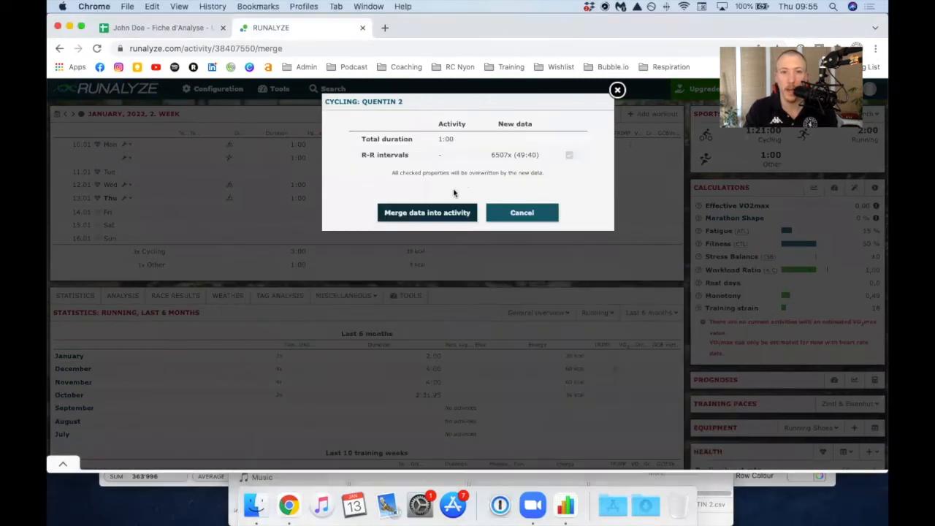
click(447, 215)
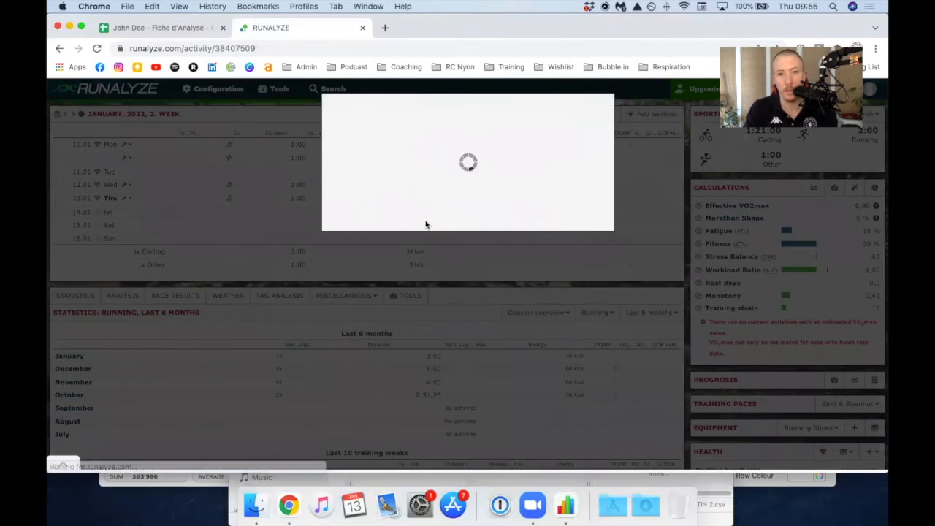
scroll(212, 277, down, 1)
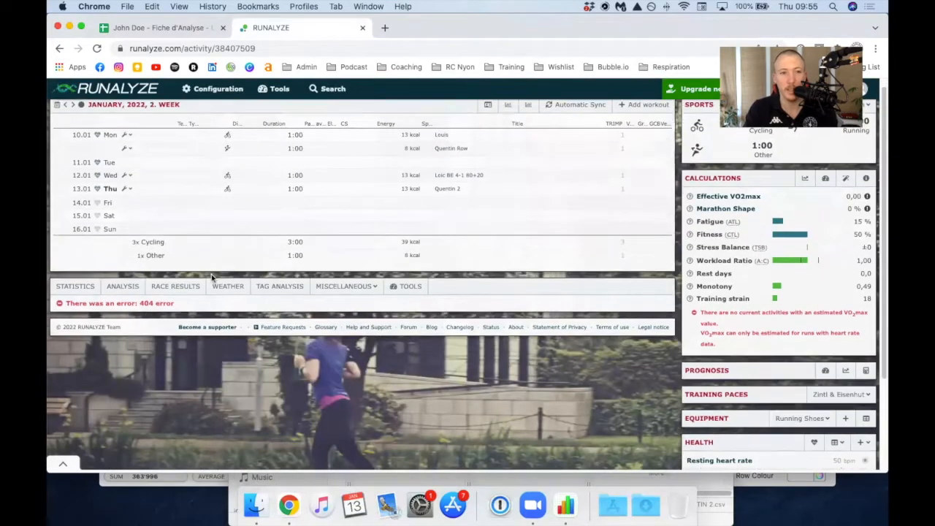
scroll(212, 273, down, 2)
scroll(193, 246, up, 2)
Step: Merge the 2022-1-12 RR CSV file ending in BIKE 22 from the Heart Rate Variability Logger folder into the Thursday 13.01 activity
click(125, 193)
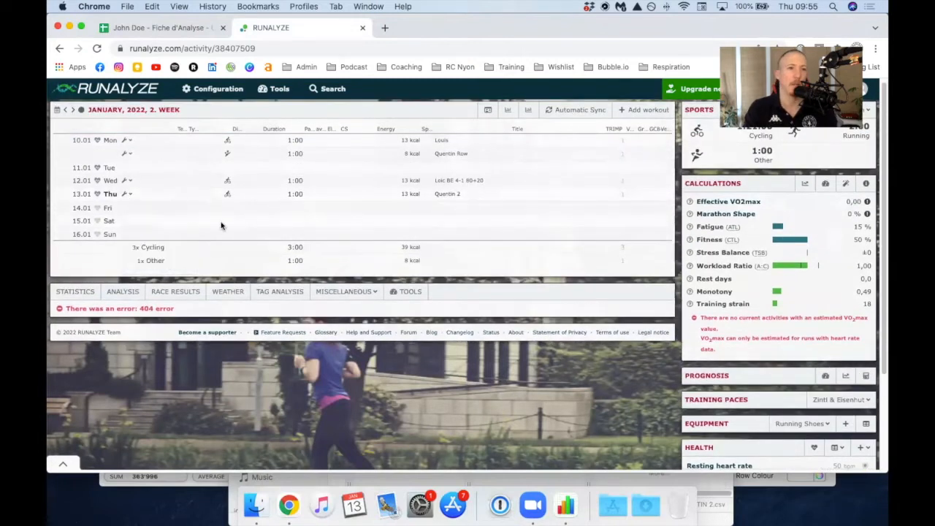
mouse_move(126, 195)
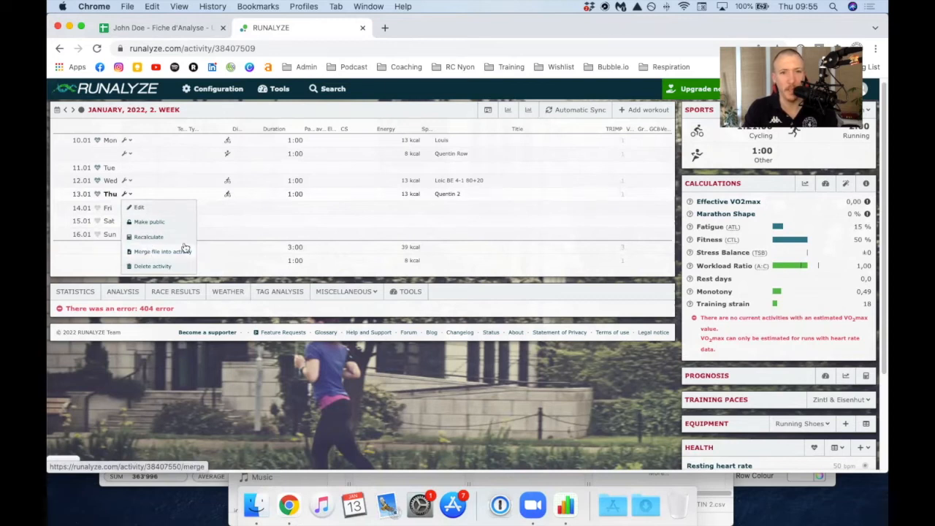
click(125, 195)
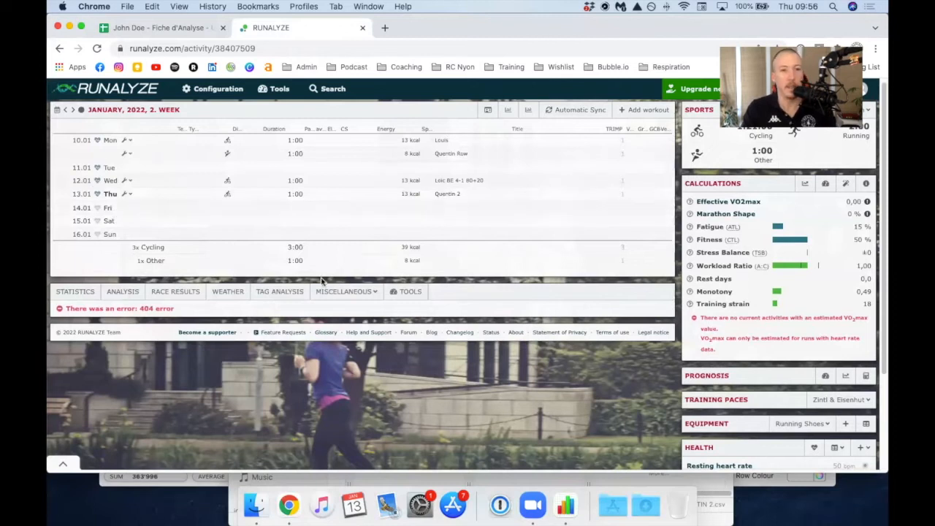
mouse_move(125, 194)
click(146, 255)
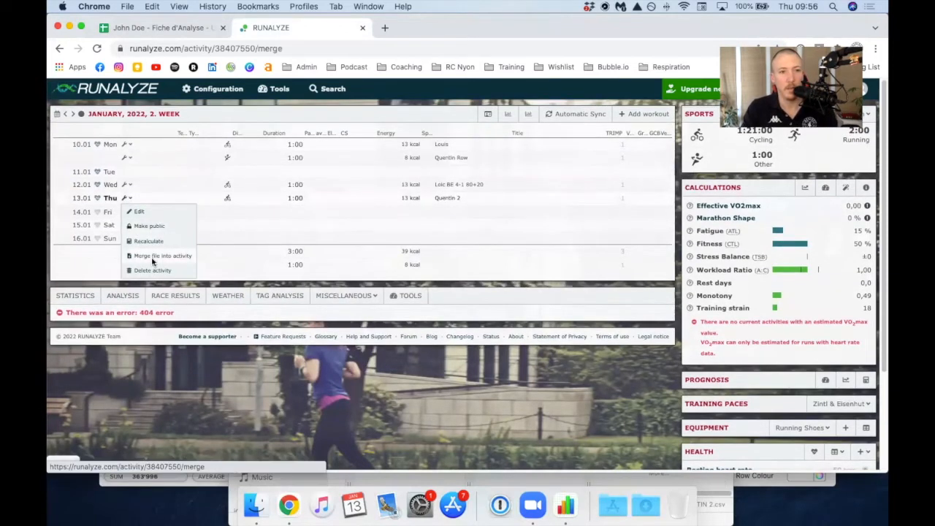
click(255, 506)
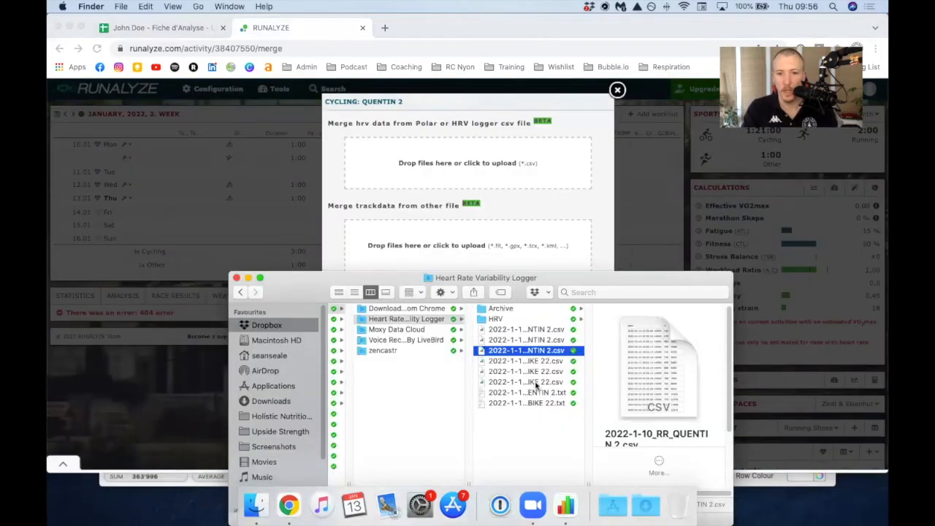
click(536, 382)
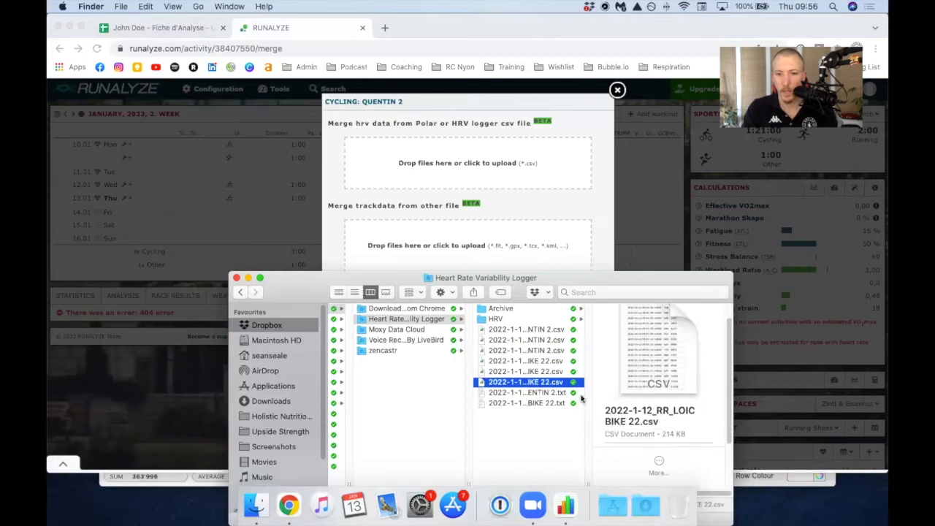
drag(523, 385, 467, 169)
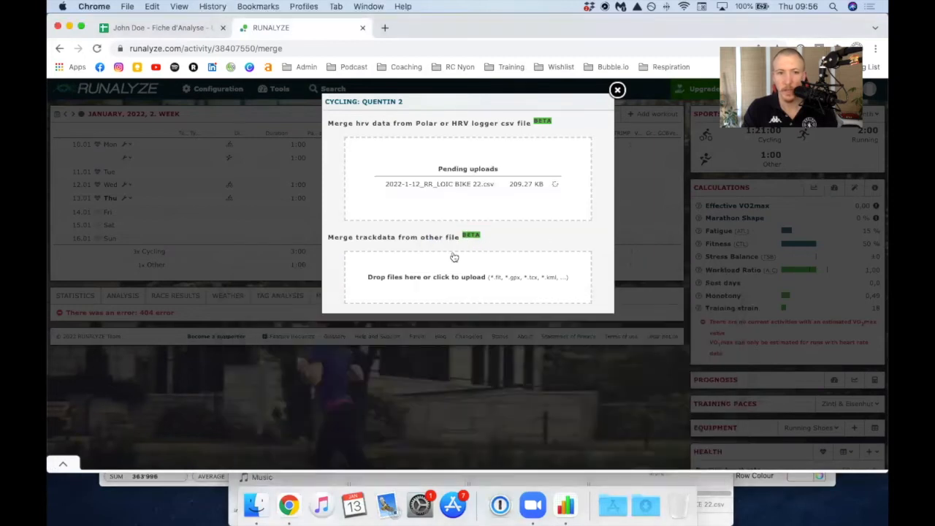
click(428, 212)
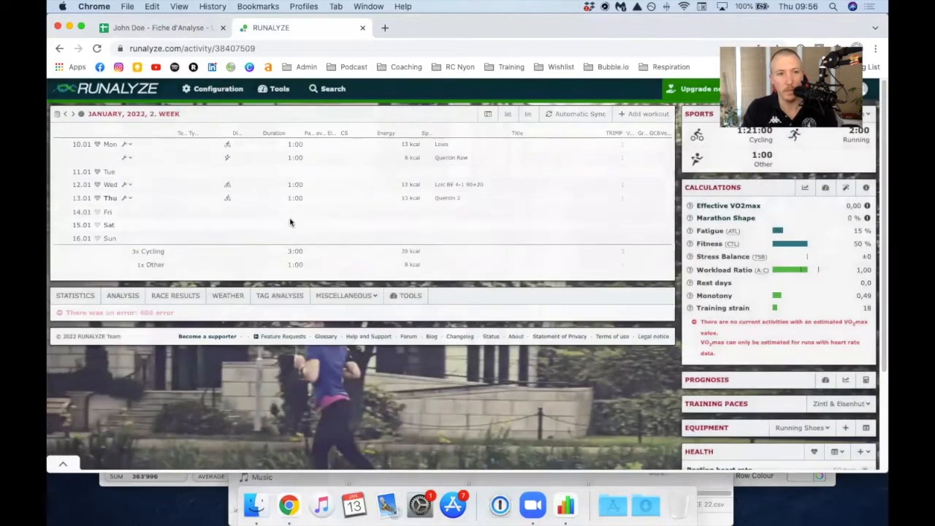
Step: Open the Wednesday 12.01 cycling activity and bring up the aerobic threshold estimation from its heart rate variability section
click(146, 185)
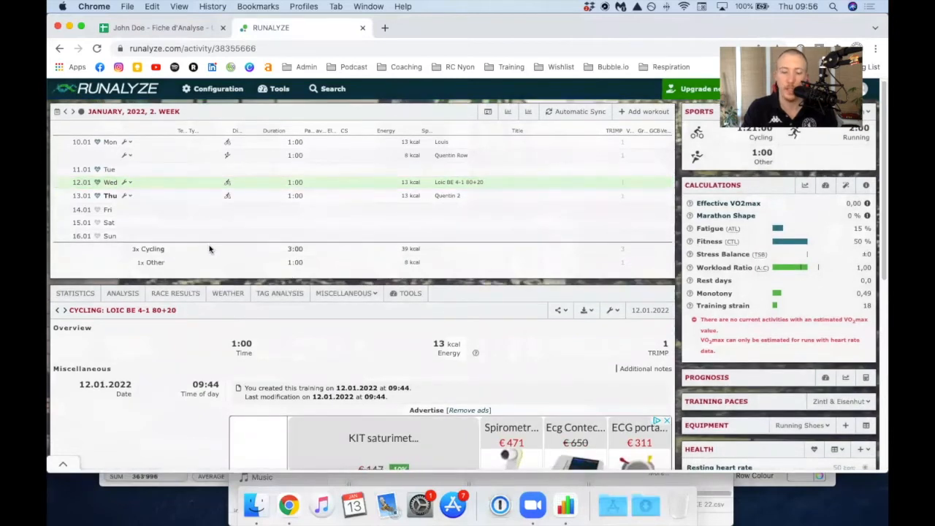
scroll(228, 265, down, 10)
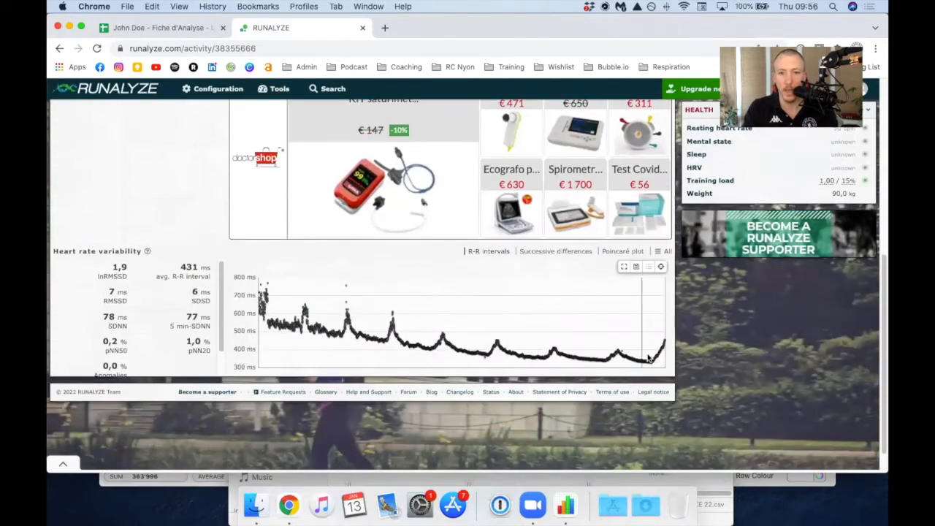
scroll(111, 351, down, 2)
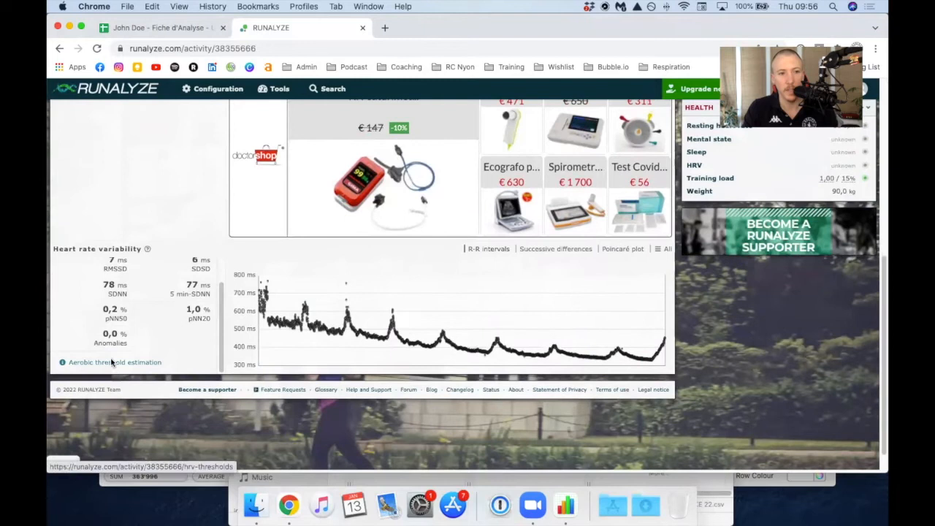
click(112, 362)
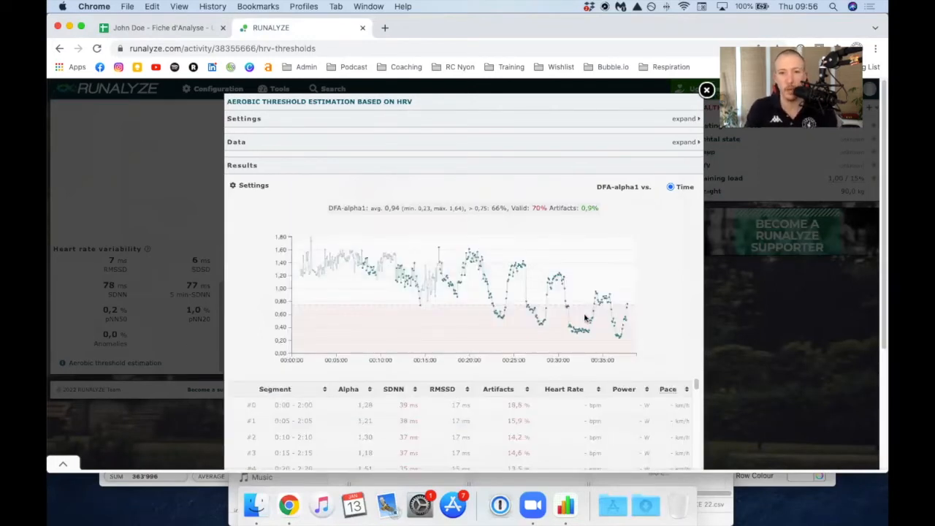
Step: Check the valid and artifact percentages of the DFA-alpha1 results and export the segment data as CSV
scroll(463, 288, down, 1)
drag(511, 184, 527, 185)
click(579, 185)
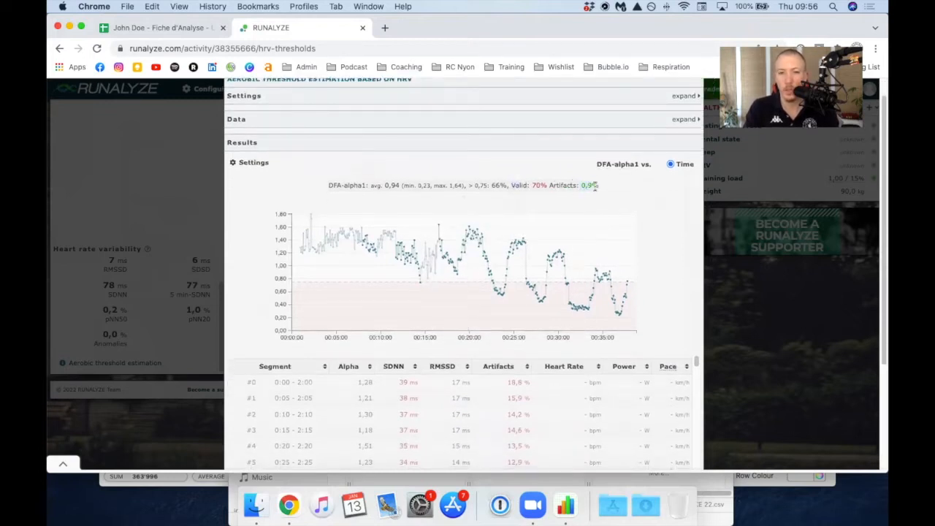
triple_click(585, 185)
click(586, 184)
scroll(611, 344, down, 5)
click(641, 415)
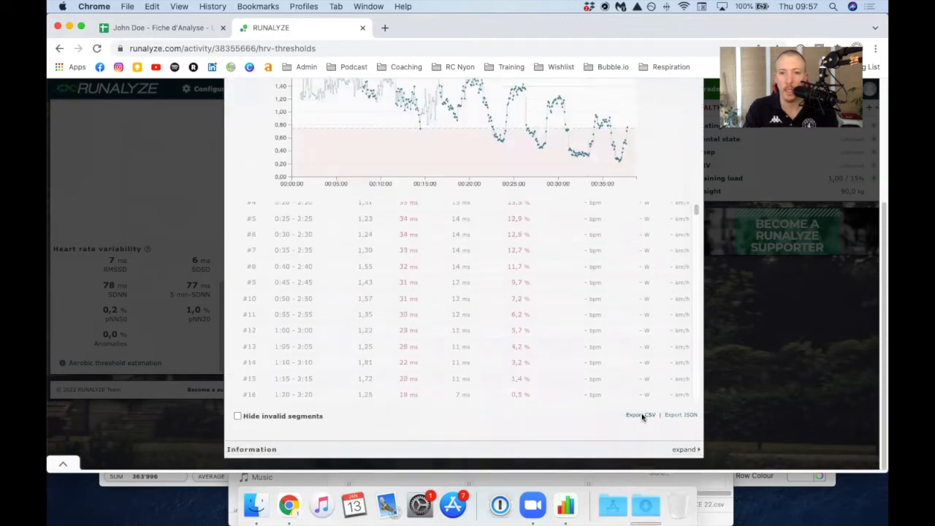
Step: Switch to Finder and open the exported hrv-dfa-alpha1 CSV file from the Downloads folder in Numbers
click(255, 505)
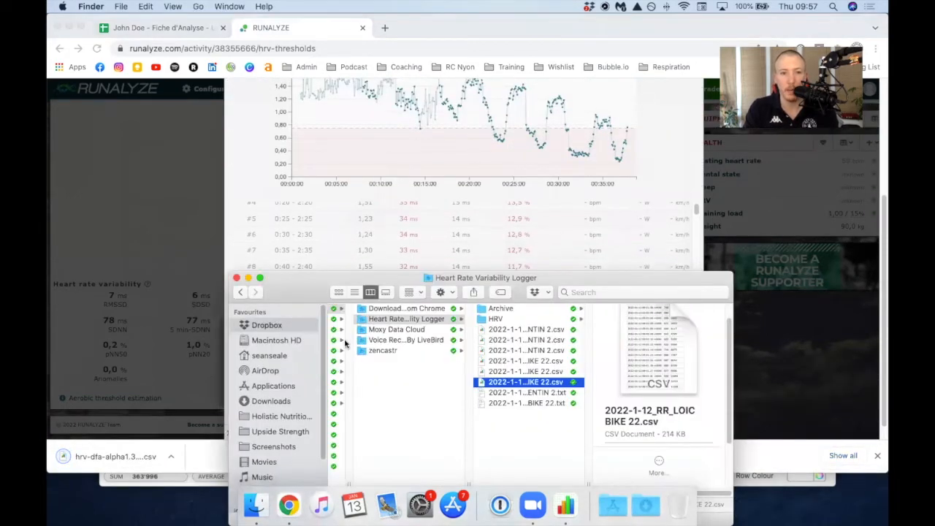
click(282, 399)
click(369, 354)
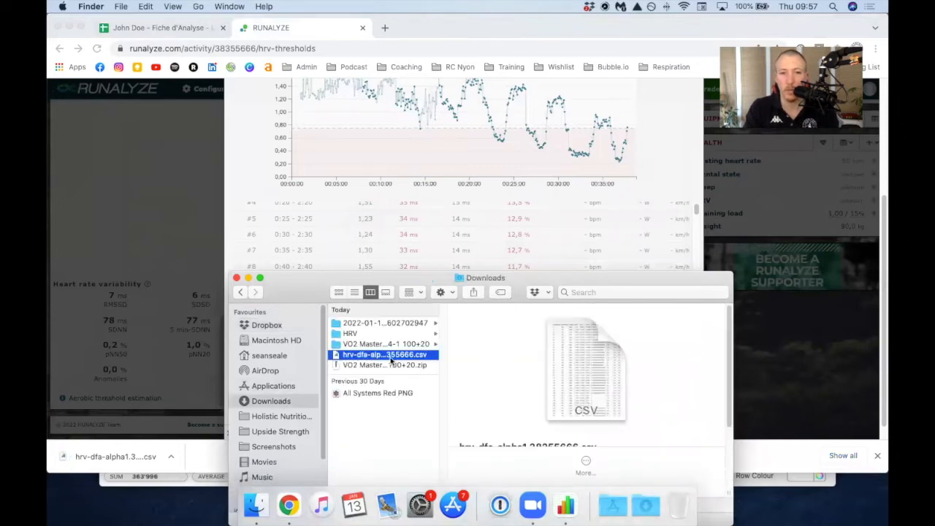
click(391, 357)
double_click(336, 358)
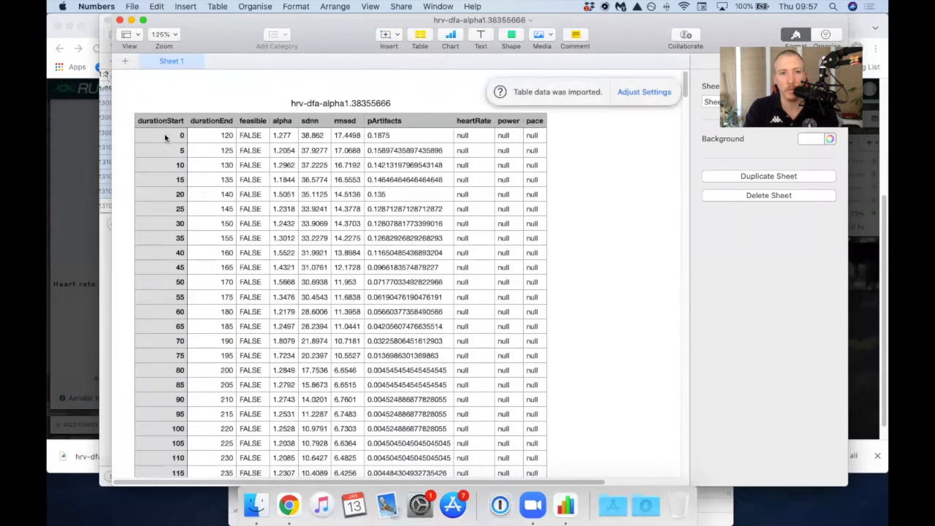
Step: Select all durationStart values in column A without the header and check that the selection reaches the table's last row
click(167, 147)
click(169, 165)
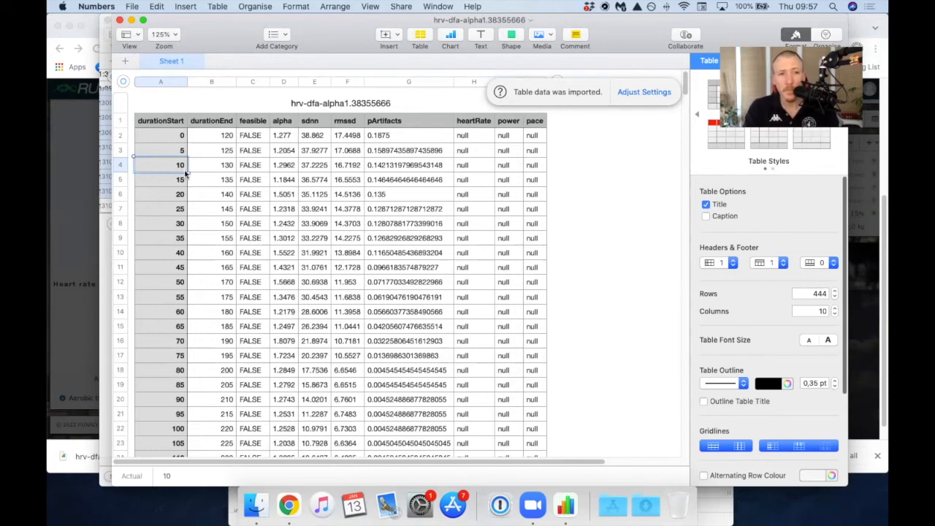
click(173, 75)
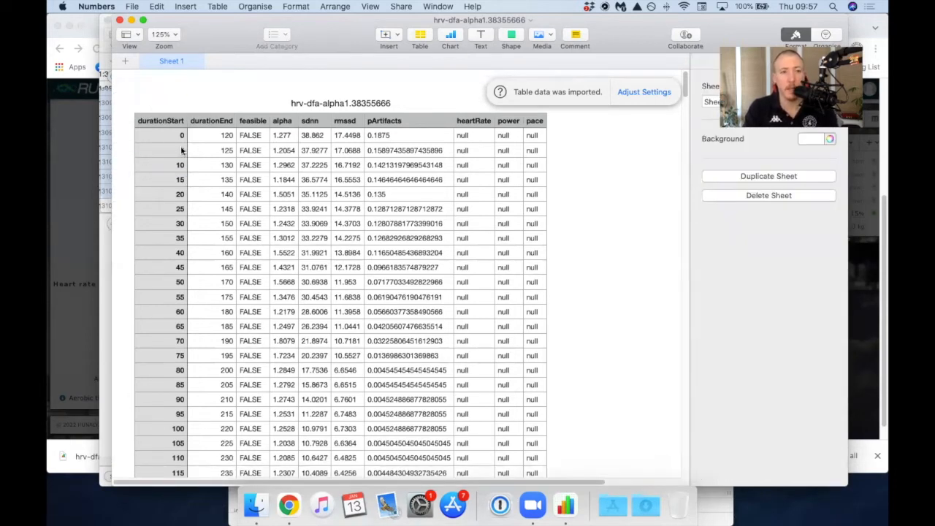
click(181, 150)
click(166, 82)
super+click(165, 123)
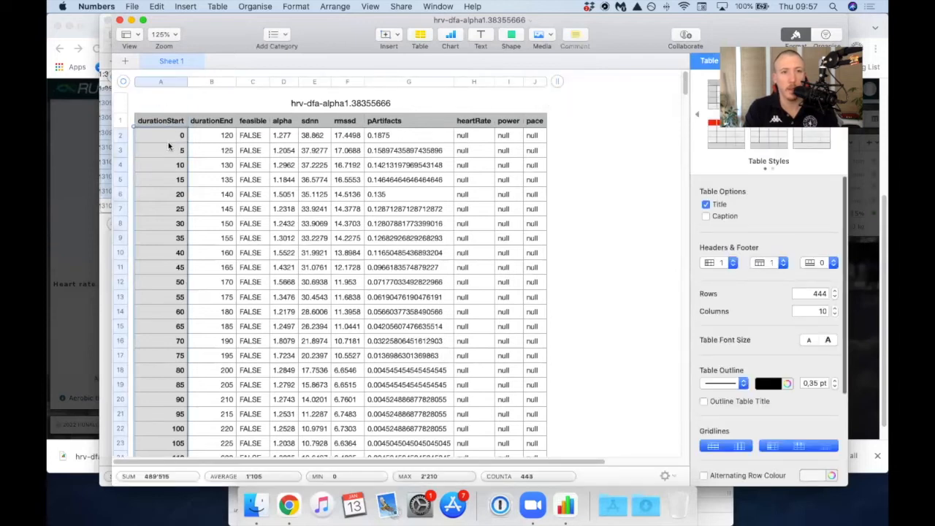
scroll(511, 168, down, 1)
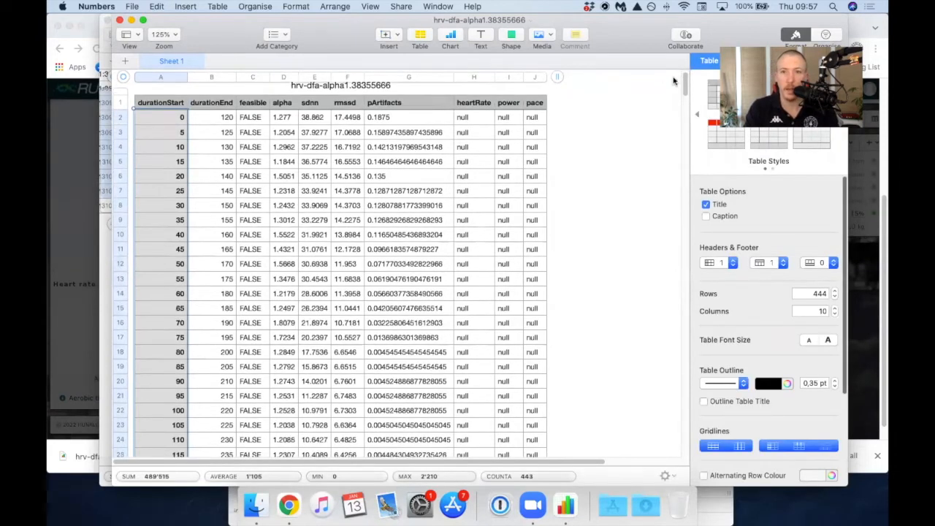
drag(686, 86, 729, 482)
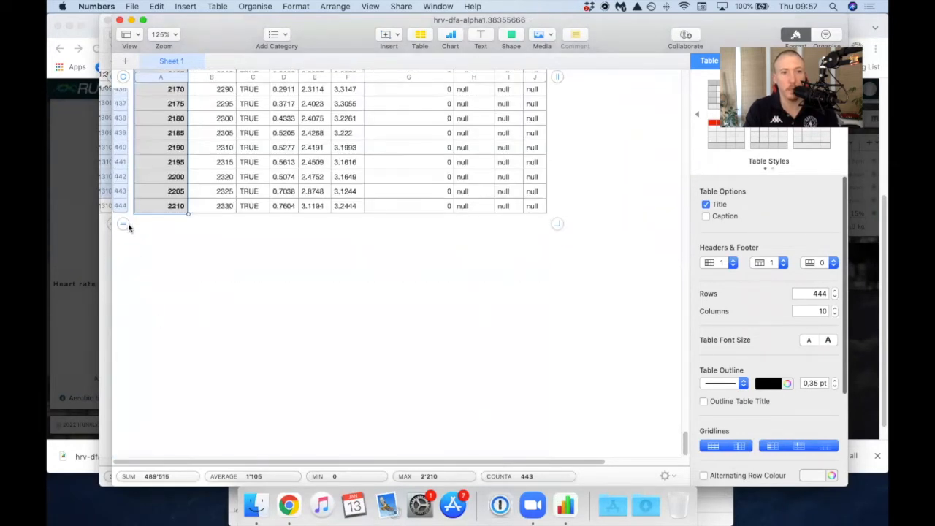
Step: Append two copies of the durationStart values below the table's last row in column A, adding a new row for each paste
click(129, 227)
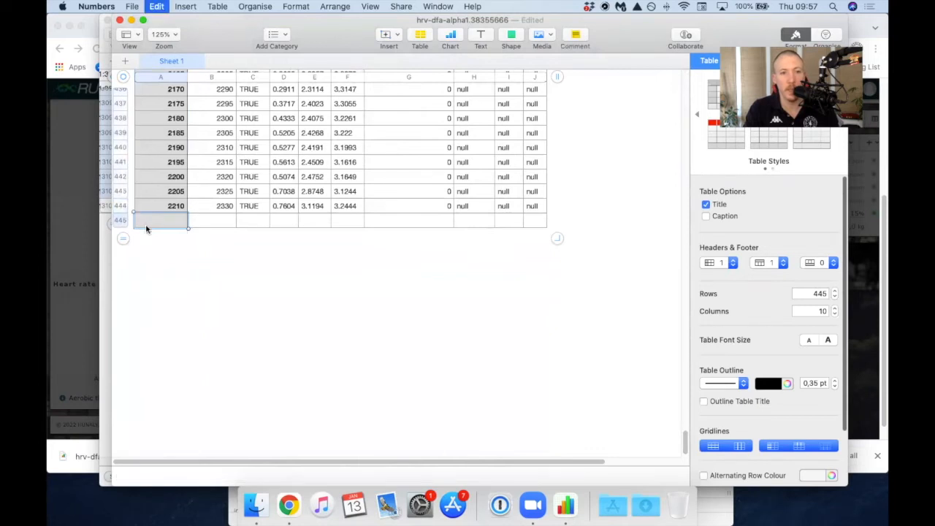
key(super+v)
scroll(686, 264, down, 2)
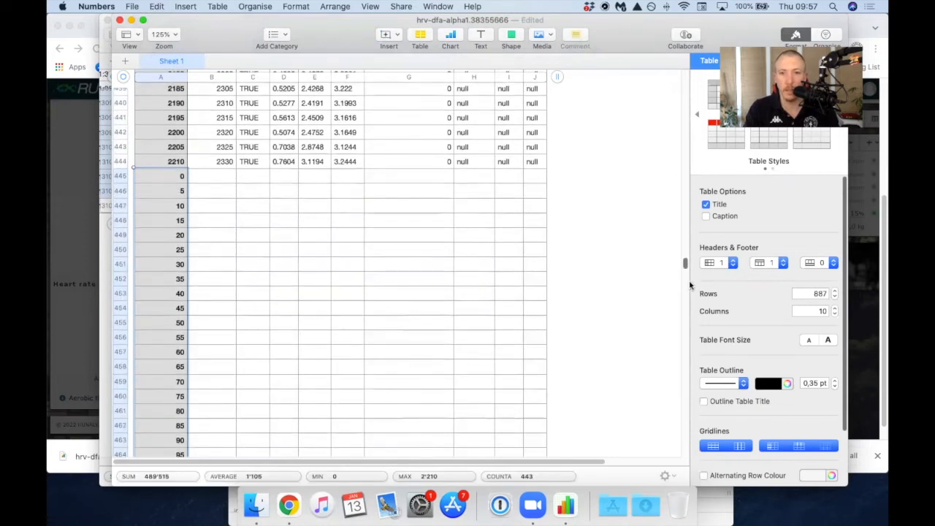
drag(689, 282, 685, 470)
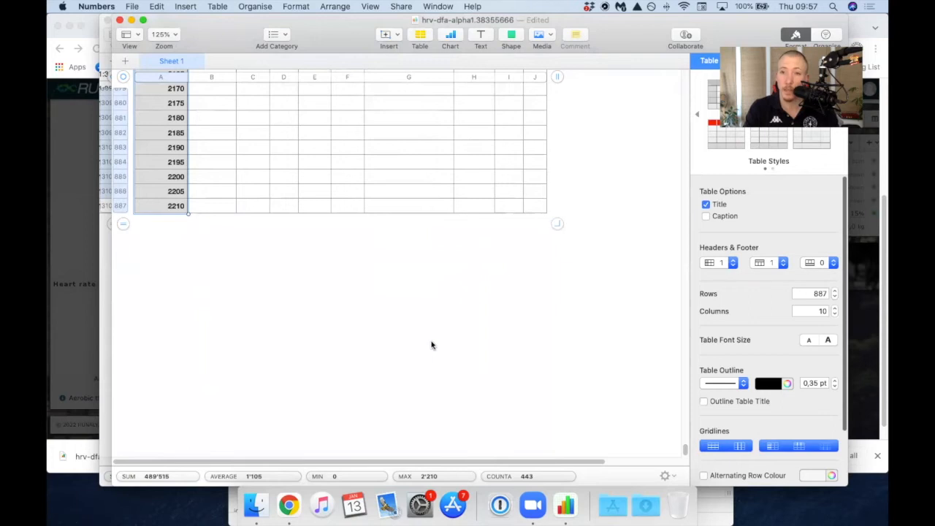
click(122, 224)
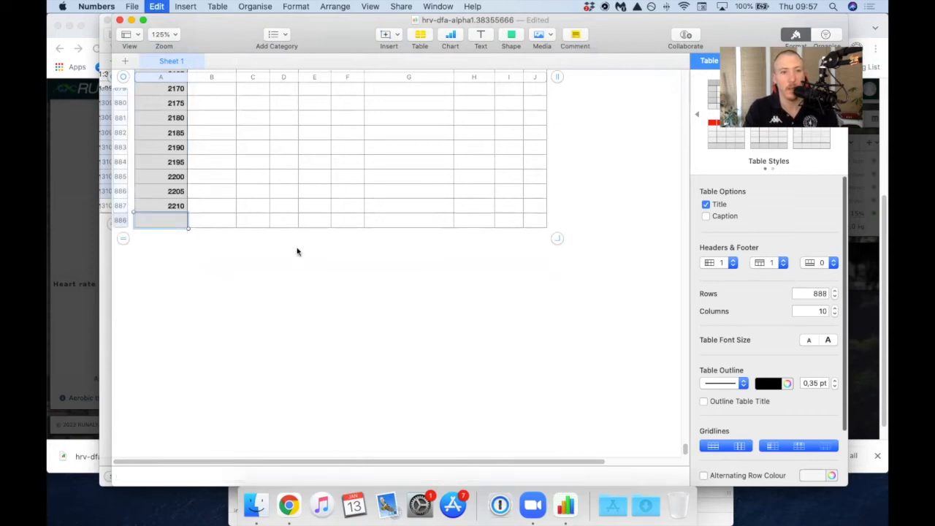
key(super+v)
scroll(554, 428, down, 20)
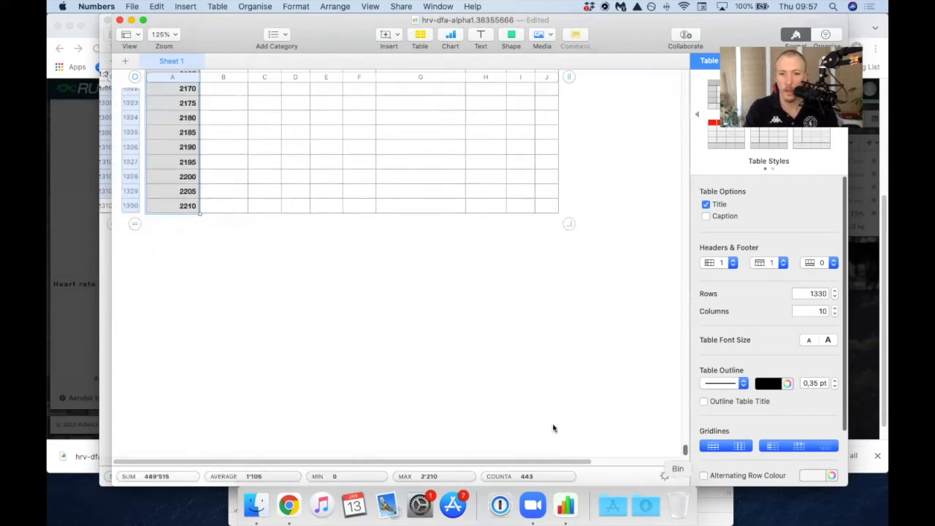
Step: Append two further copies of the durationStart values at the end of column A, starting each in a newly added row
click(134, 223)
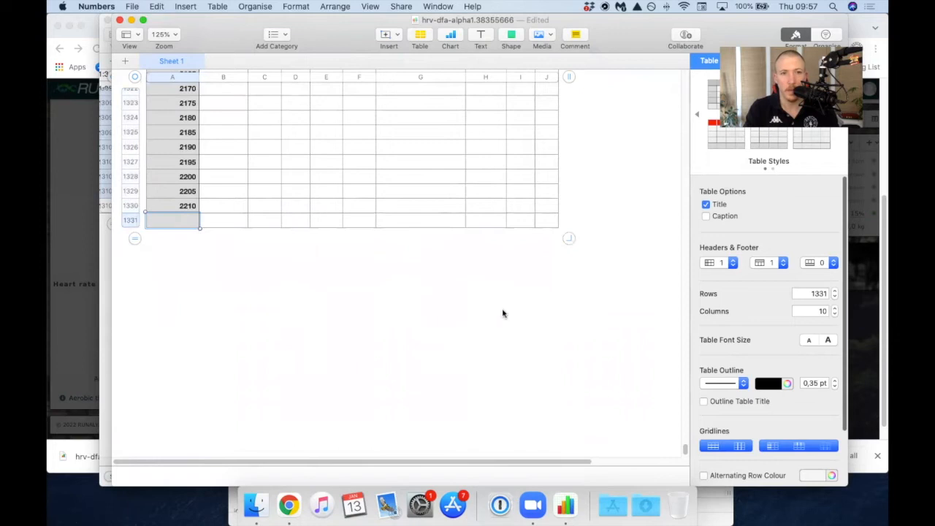
key(super+v)
scroll(636, 343, down, 2)
drag(686, 358, 695, 471)
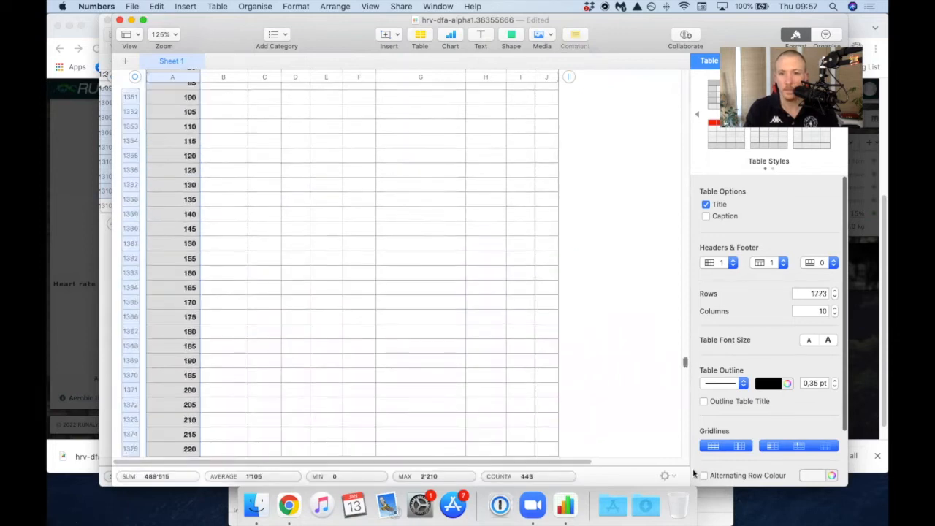
click(135, 223)
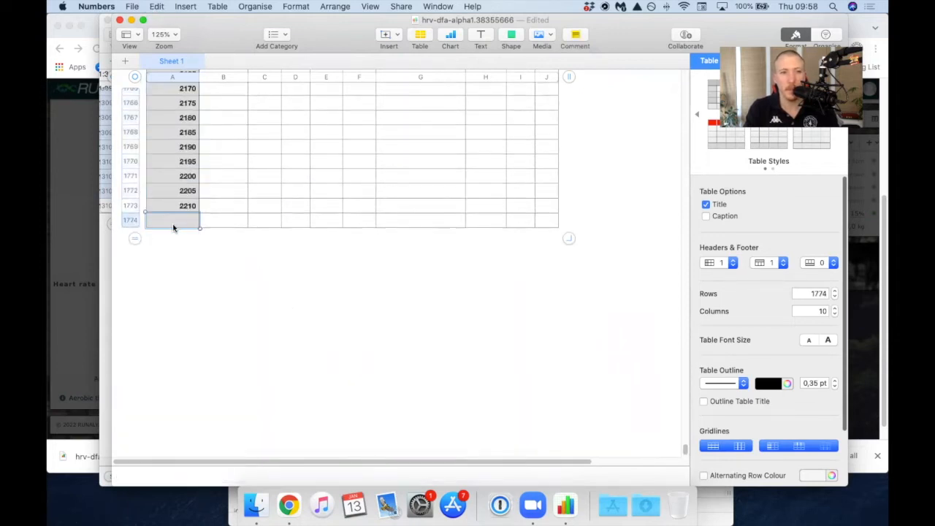
key(super+v)
Step: Sort the table by durationStart in ascending order and check the result at the table's beginning
click(195, 80)
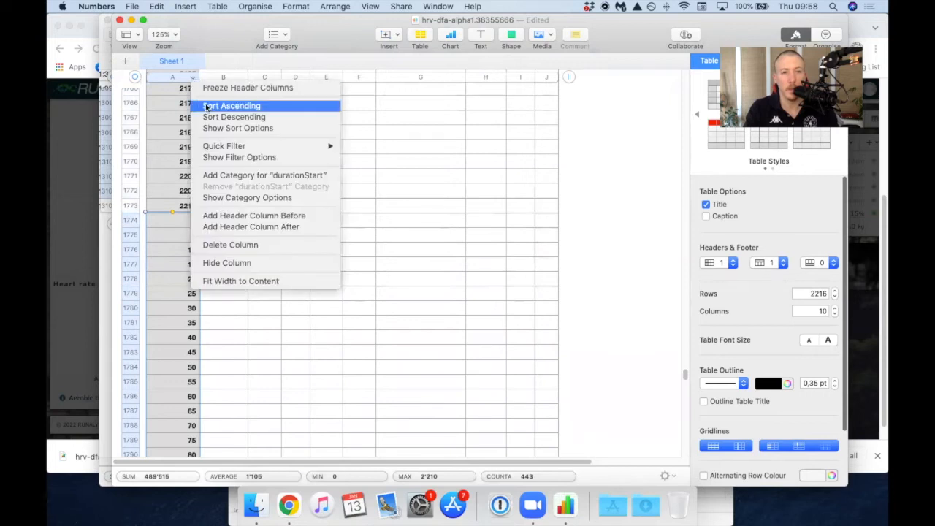
click(208, 103)
scroll(438, 192, up, 5)
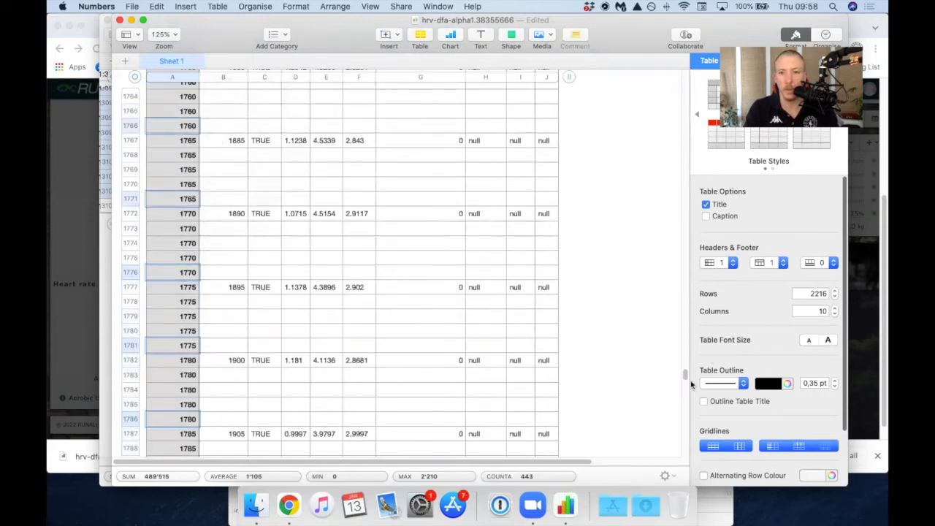
drag(699, 113, 708, 34)
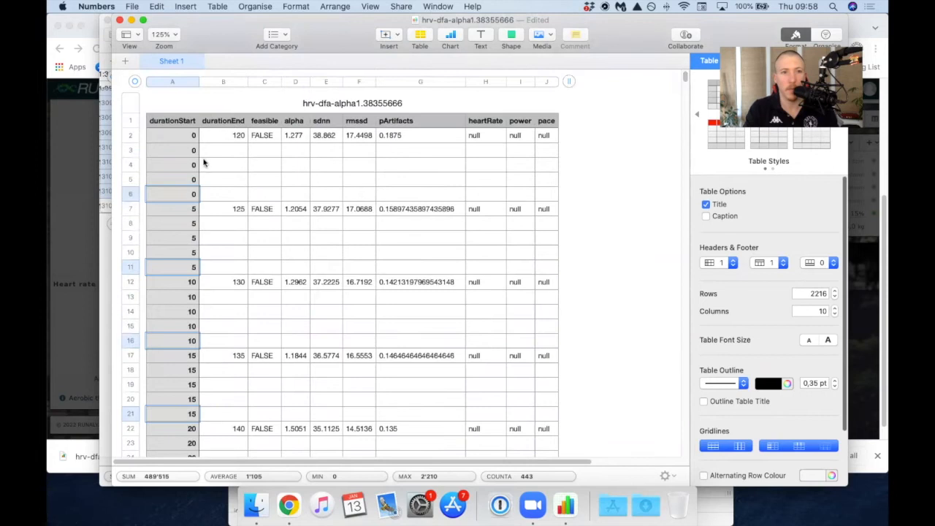
Step: Replace the four duplicate zeros in A3 to A6 of the durationStart column with 1, 2, 3 and 4
click(178, 137)
key(Return)
text(1)
key(Return)
text(2)
key(Return)
text(3)
key(Return)
text(4)
key(Return)
key(Return)
key(Return)
key(Return)
key(Return)
key(Return)
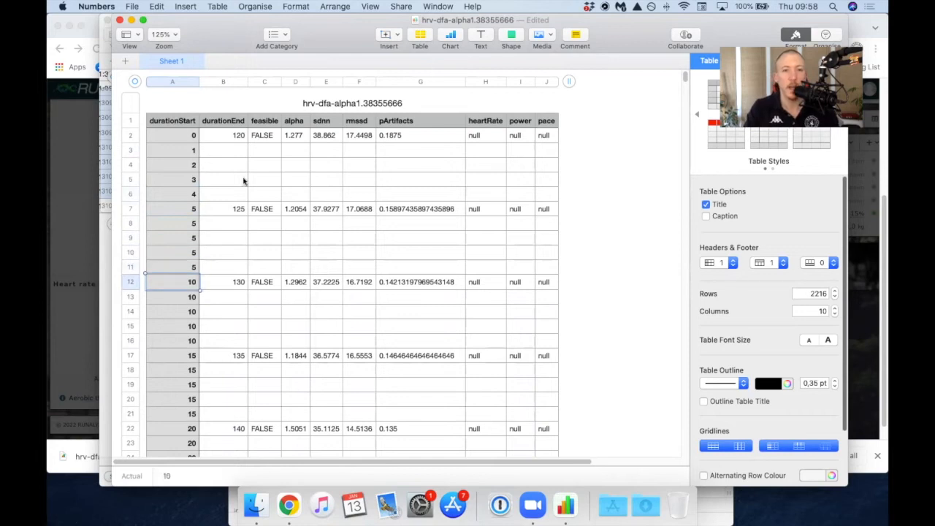
Step: Select the whole alpha column without its header cell and copy its values
click(298, 121)
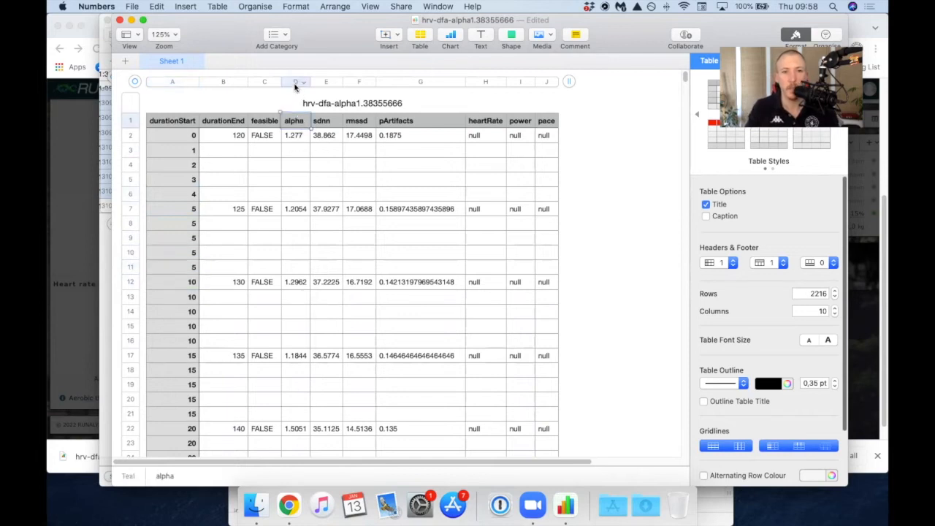
click(296, 83)
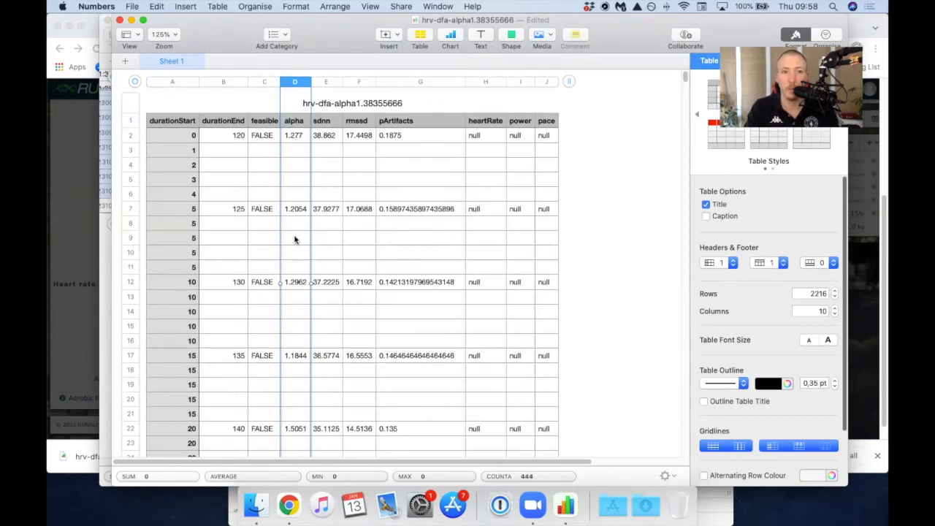
click(289, 123)
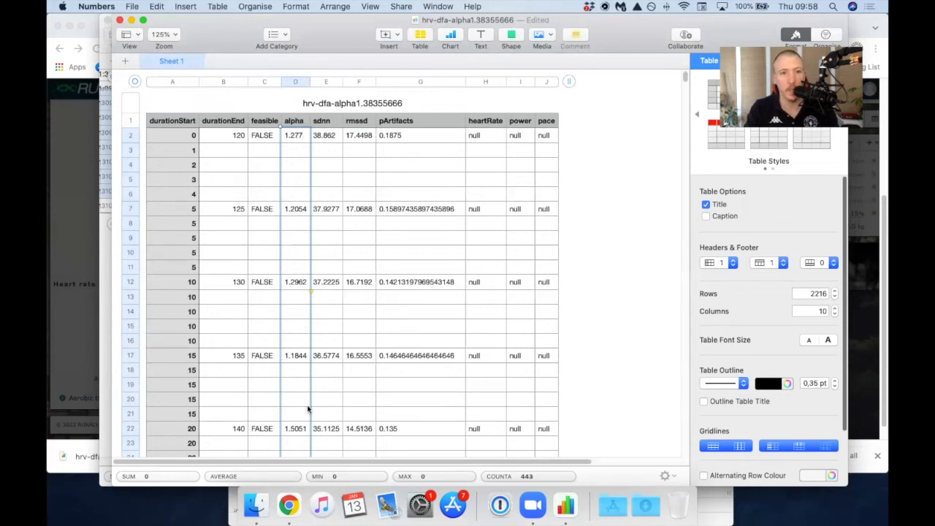
Step: Switch to the Google Sheets template in Chrome and paste the alpha values into the DFA Alpha 1 column from cell K68
click(288, 505)
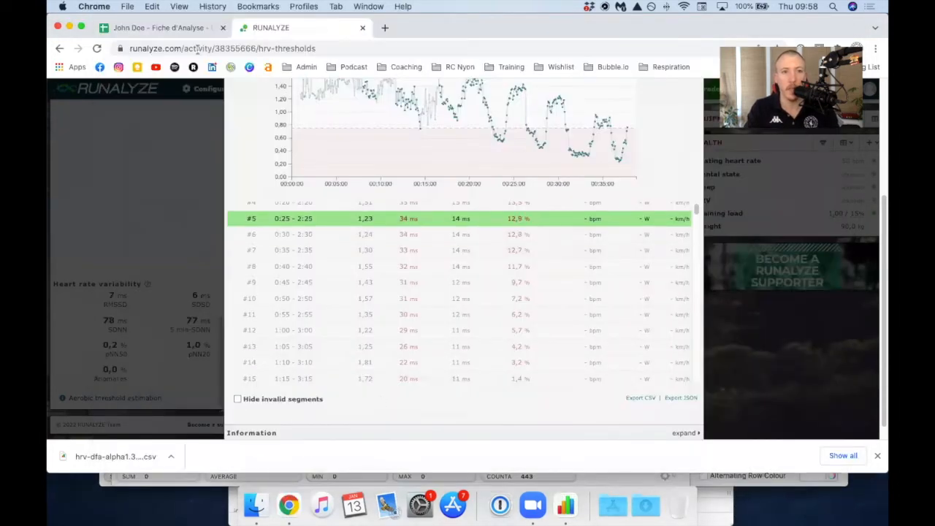
click(149, 28)
scroll(686, 212, down, 10)
scroll(692, 229, down, 8)
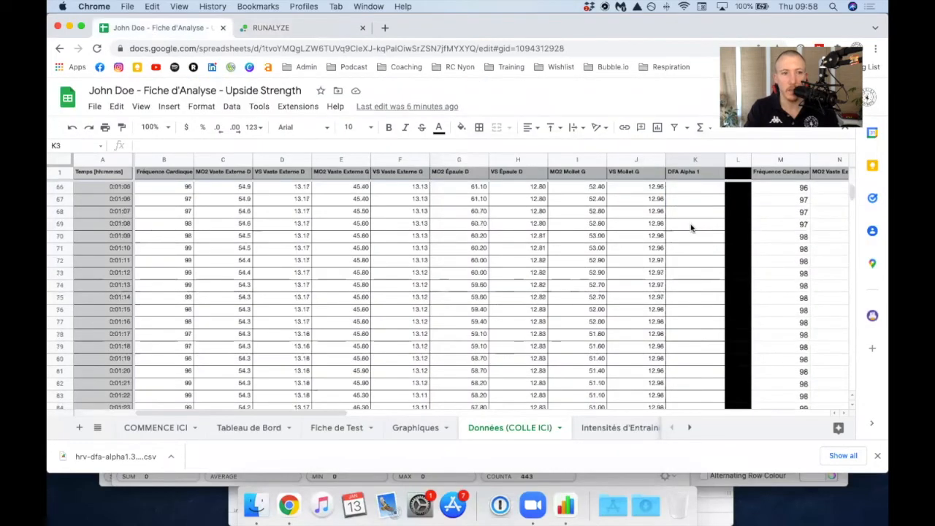
click(694, 212)
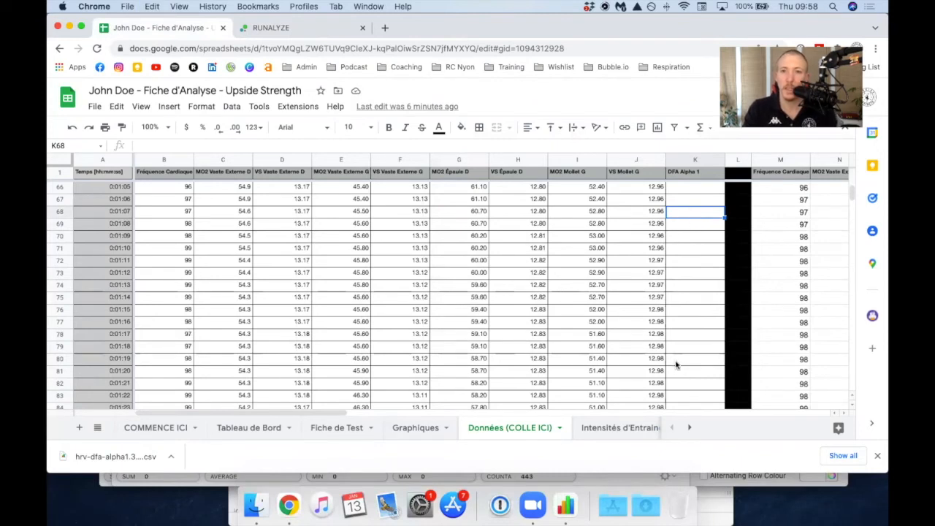
key(ctrl+v)
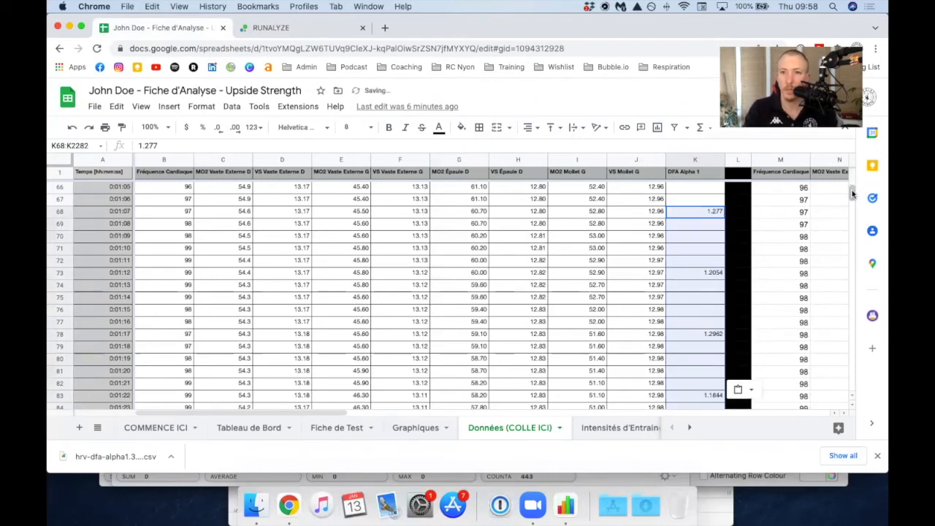
drag(853, 193, 852, 307)
Step: Open the Graphiques sheet and examine how the DFA a1 points follow the heart rate intervals in the Variabilité Cardiaque chart
click(419, 429)
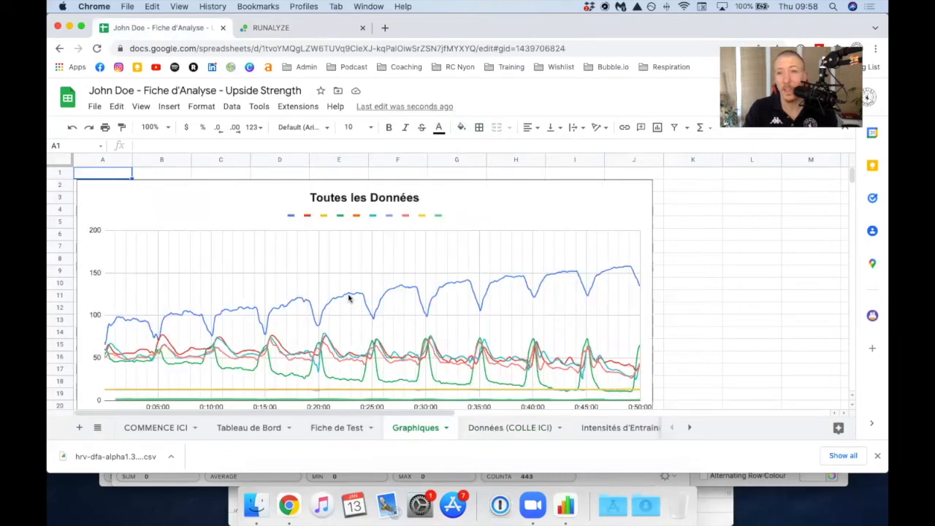
scroll(350, 299, down, 5)
scroll(349, 299, down, 7)
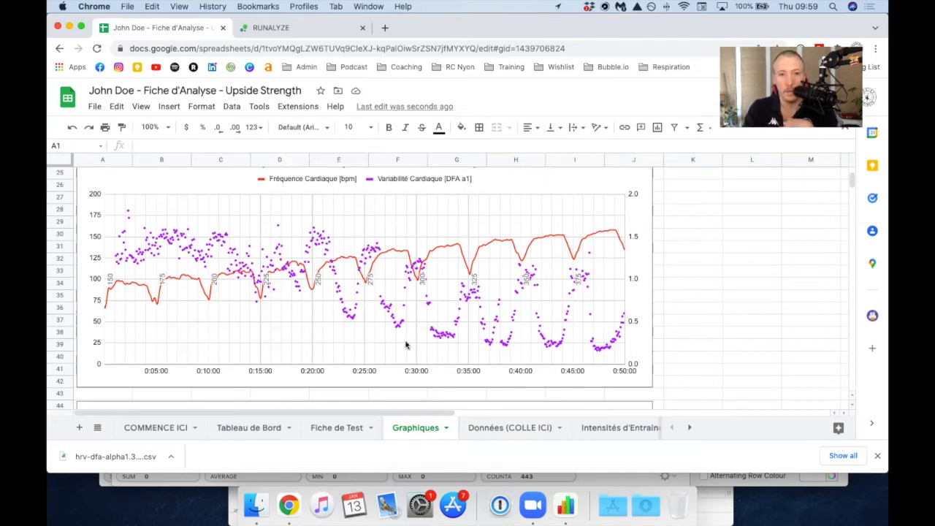
click(486, 357)
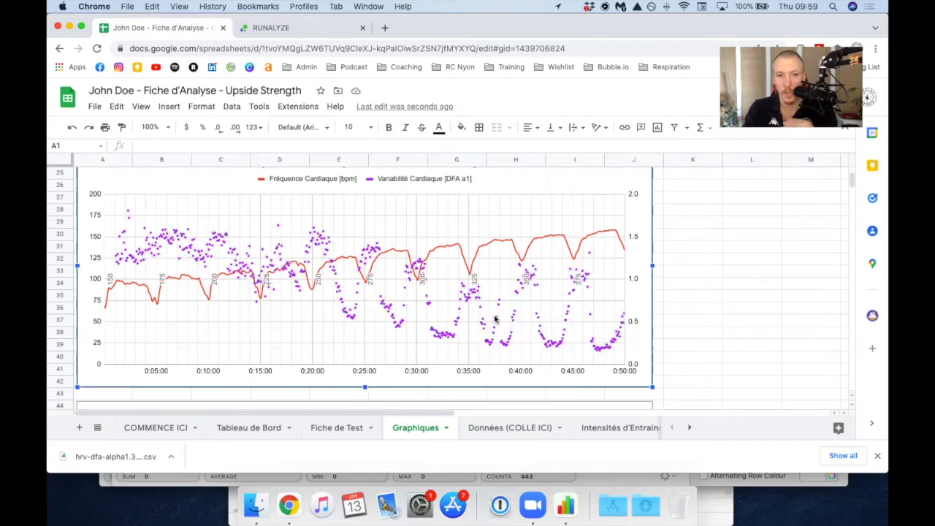
mouse_move(491, 347)
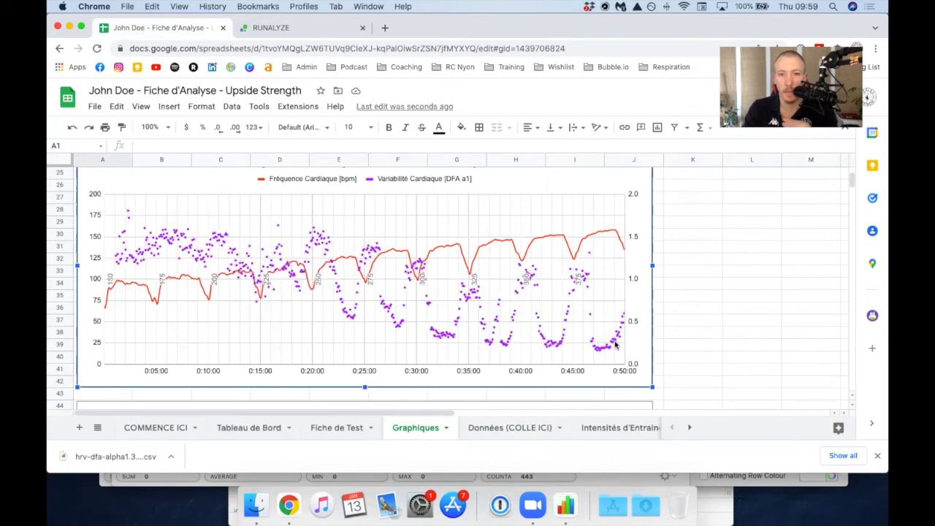
mouse_move(615, 231)
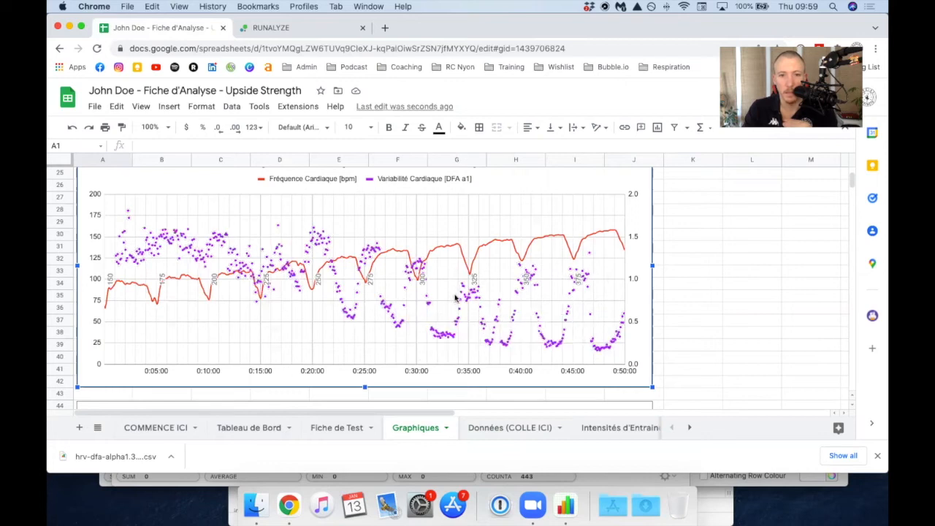
mouse_move(468, 299)
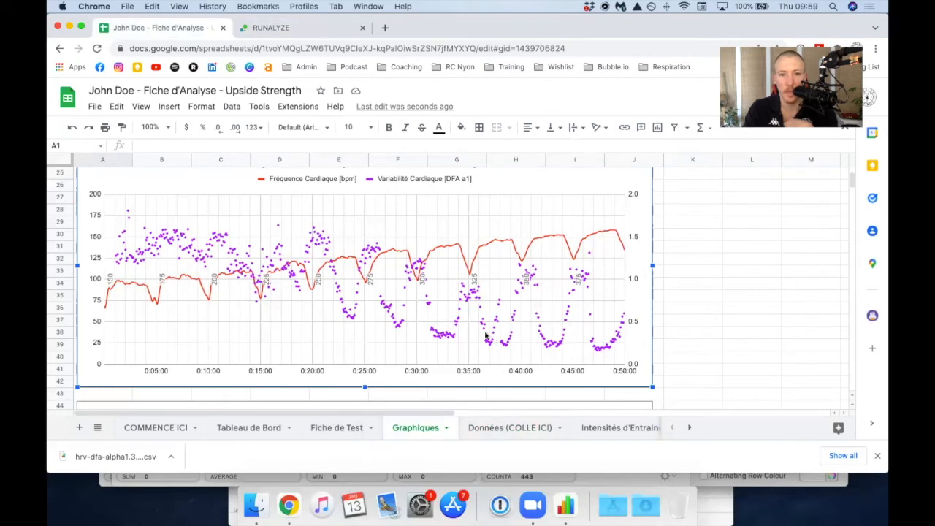
Step: Return to the Données (COLLE ICI) sheet and paste the alpha values into the DFA Alpha 1 column from cell K963
click(248, 427)
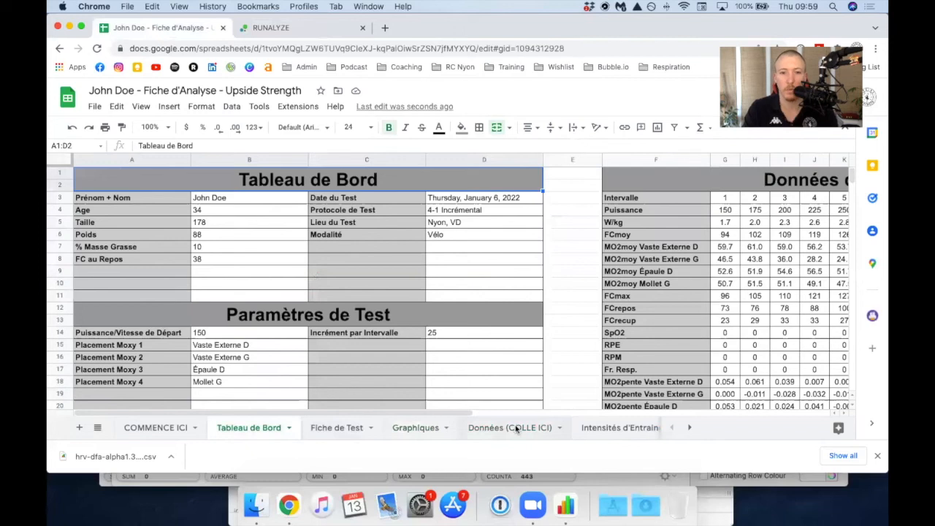
click(516, 429)
scroll(700, 285, up, 2)
scroll(699, 285, up, 20)
drag(851, 220, 858, 240)
scroll(682, 314, down, 4)
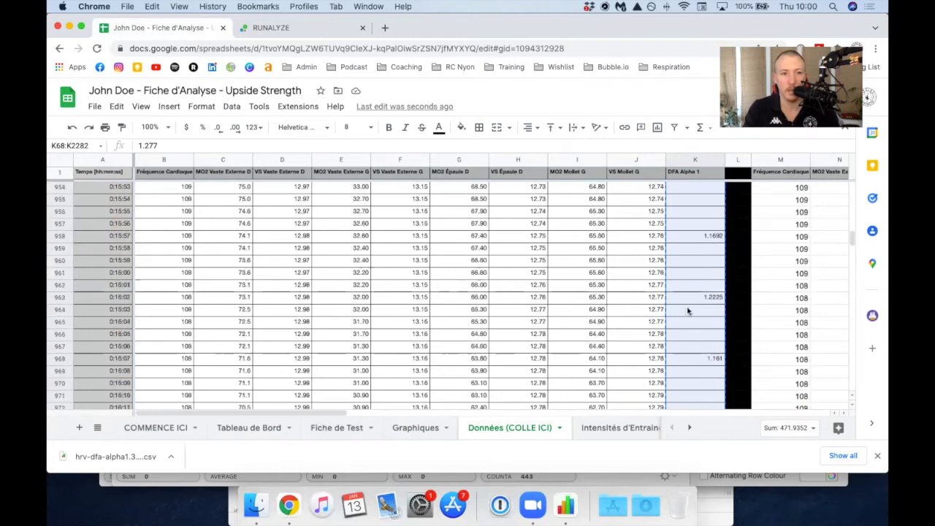
click(690, 301)
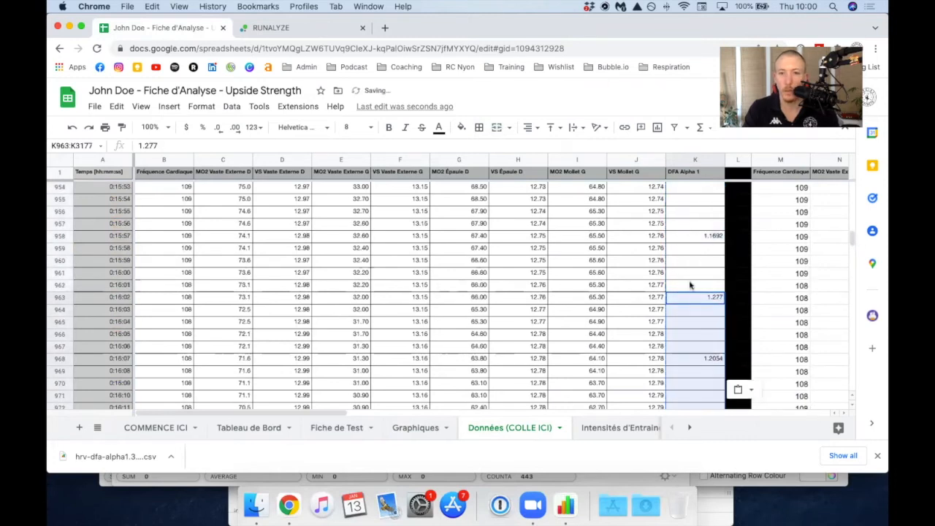
Step: Clear the DFA Alpha 1 values in cells K3 to K958 above the newly pasted block
click(705, 236)
drag(852, 242, 852, 189)
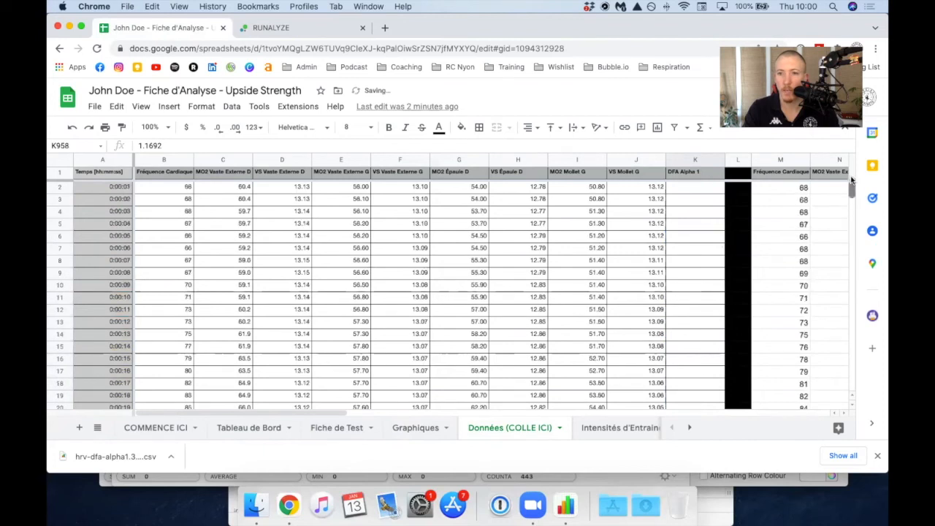
shift+click(705, 200)
key(Delete)
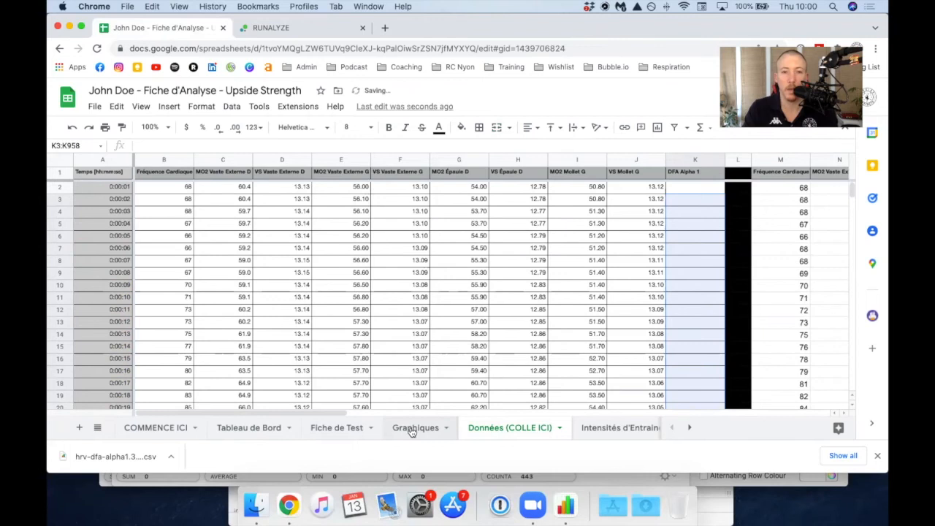
Step: Examine the shifted DFA a1 points in the heart rate chart on the Graphiques sheet, along with the Moxy 1 to Moxy 3 charts
click(413, 427)
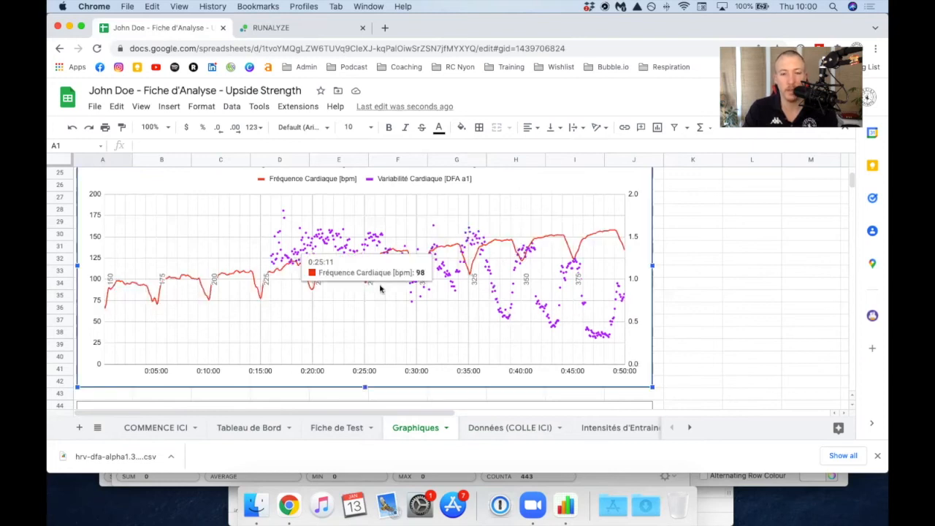
click(610, 285)
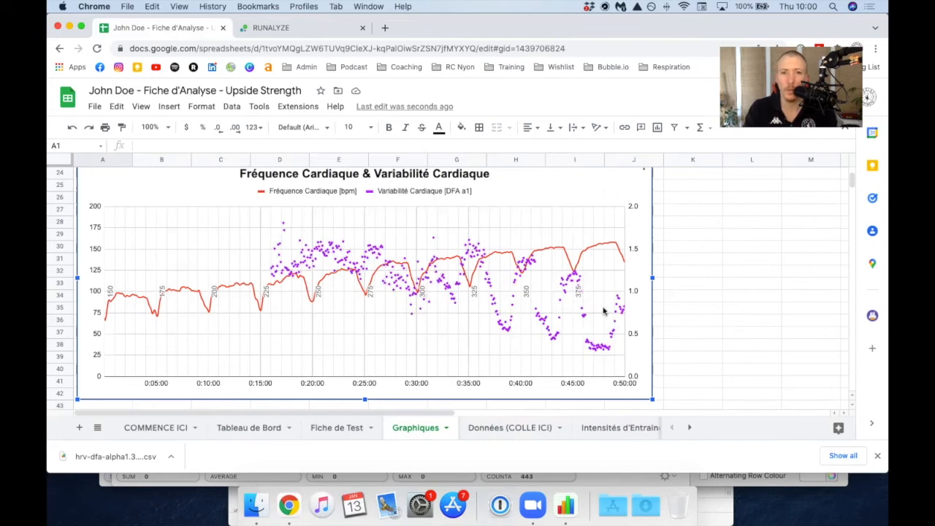
scroll(458, 300, down, 10)
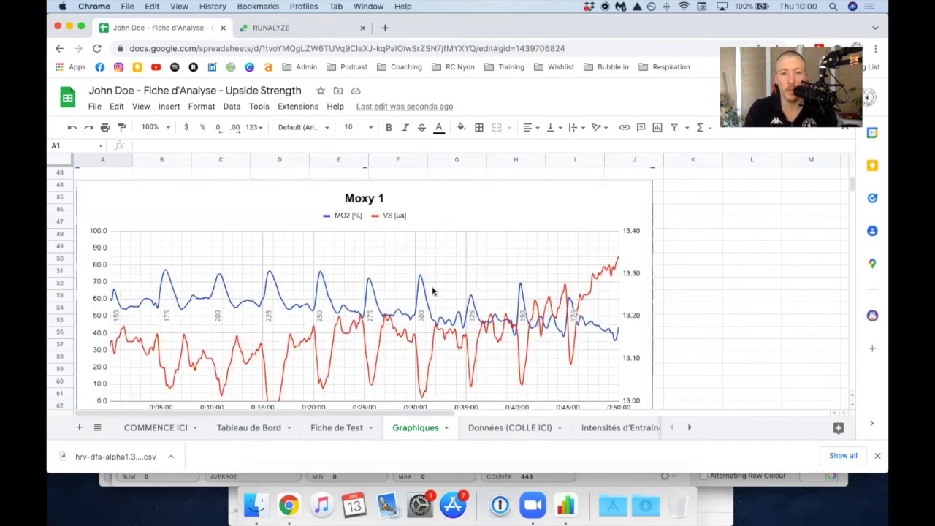
scroll(435, 295, up, 2)
scroll(428, 309, down, 12)
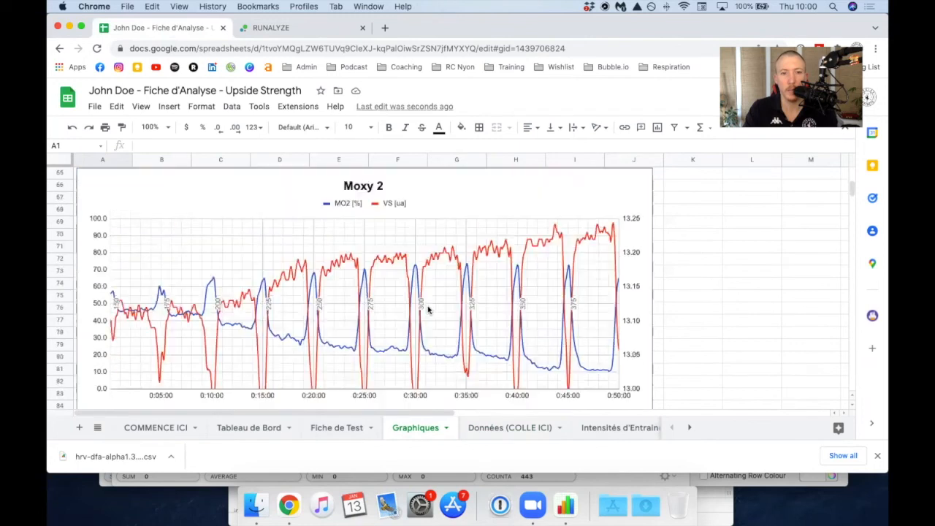
scroll(426, 308, down, 12)
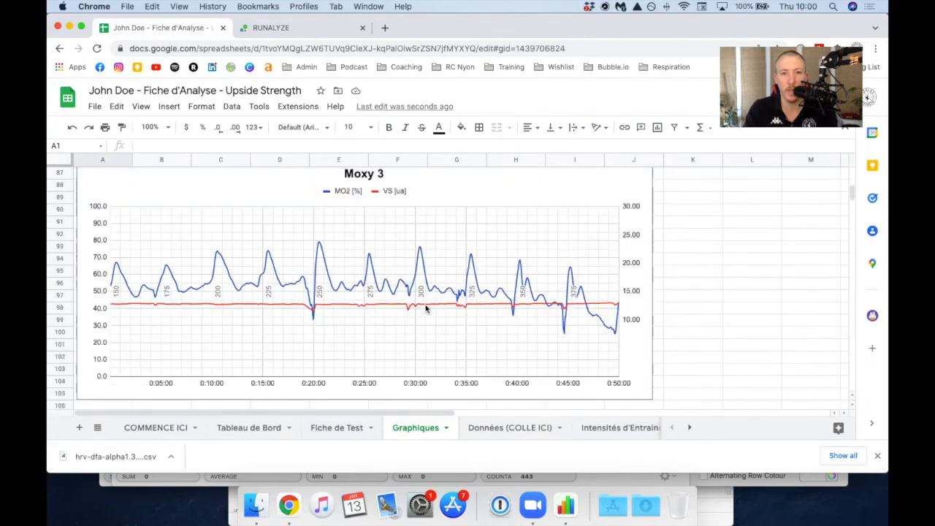
Step: Check the Cardiaque chart, then clear the unused interval 11 and 12 columns, cells Q3 to R33, in the Tableau de Bord sheet's Données du Test table
scroll(427, 309, down, 5)
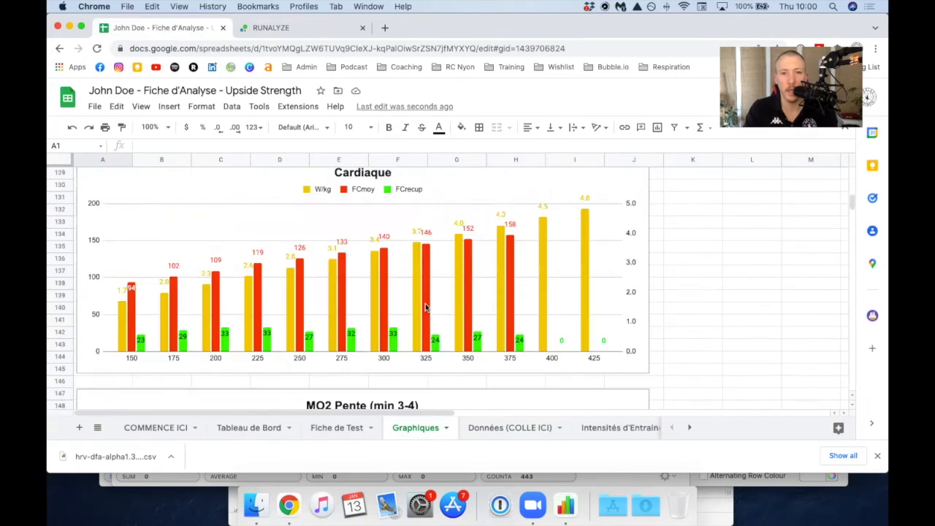
scroll(538, 237, up, 1)
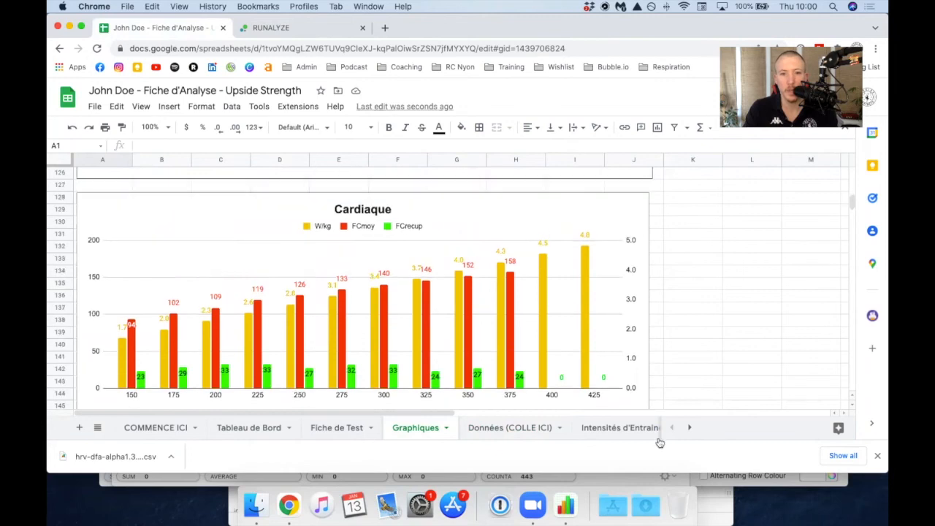
click(268, 428)
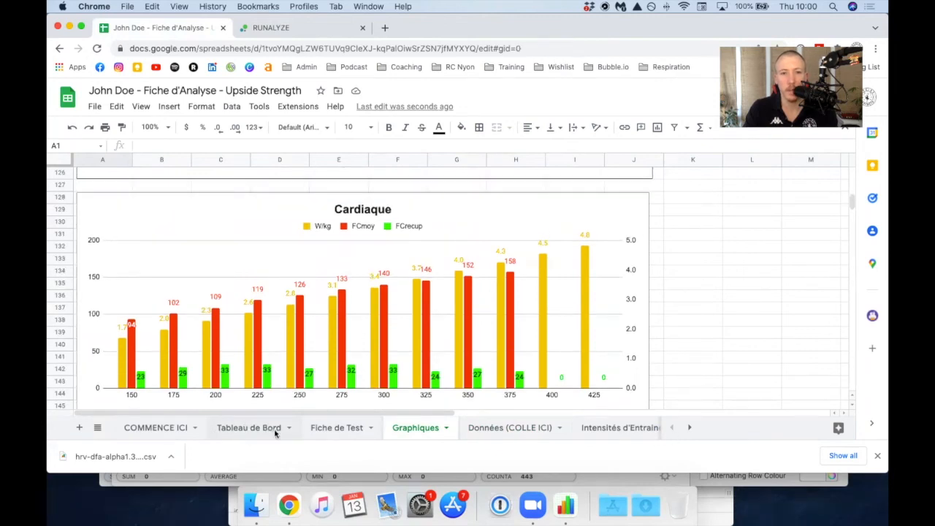
drag(279, 411, 508, 418)
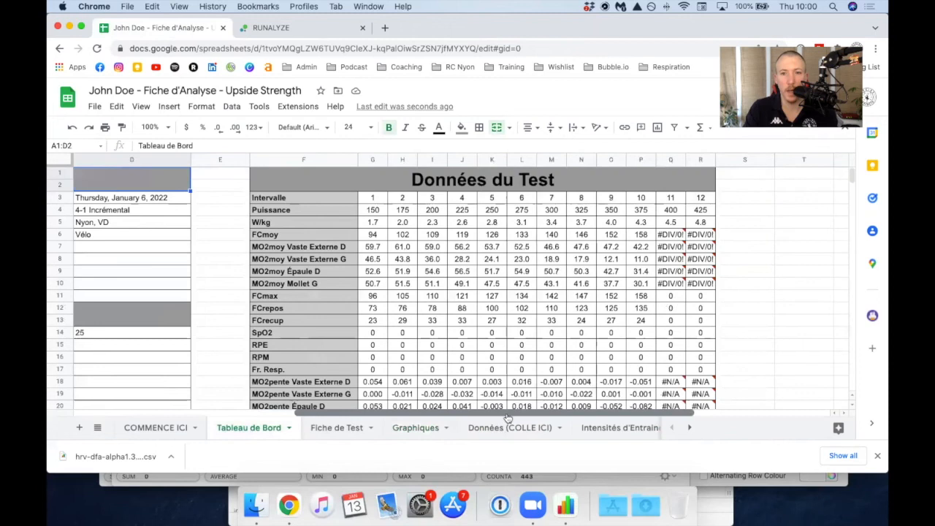
click(668, 199)
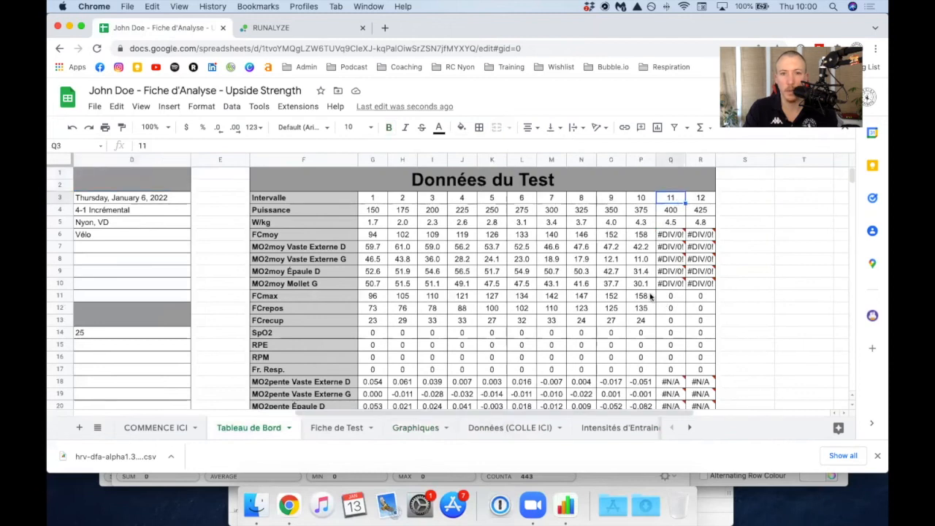
scroll(694, 314, down, 5)
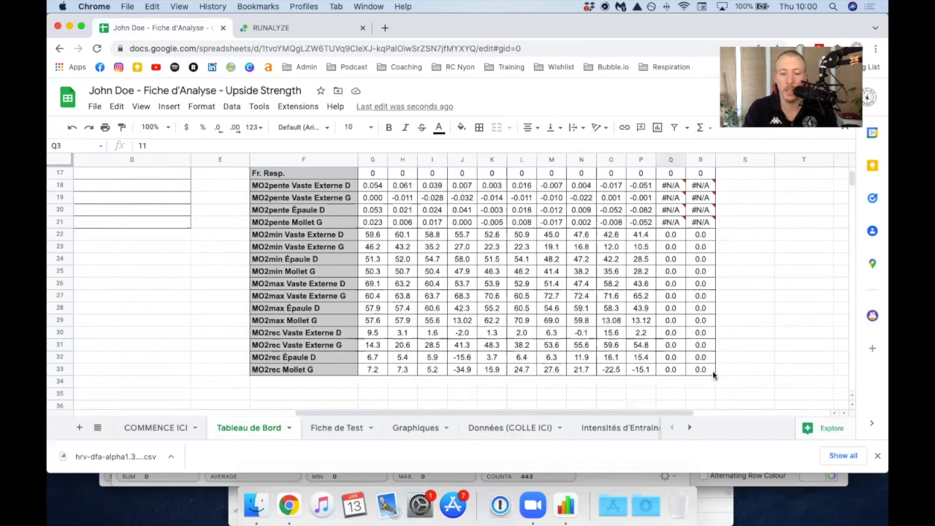
shift+click(703, 371)
scroll(699, 371, up, 5)
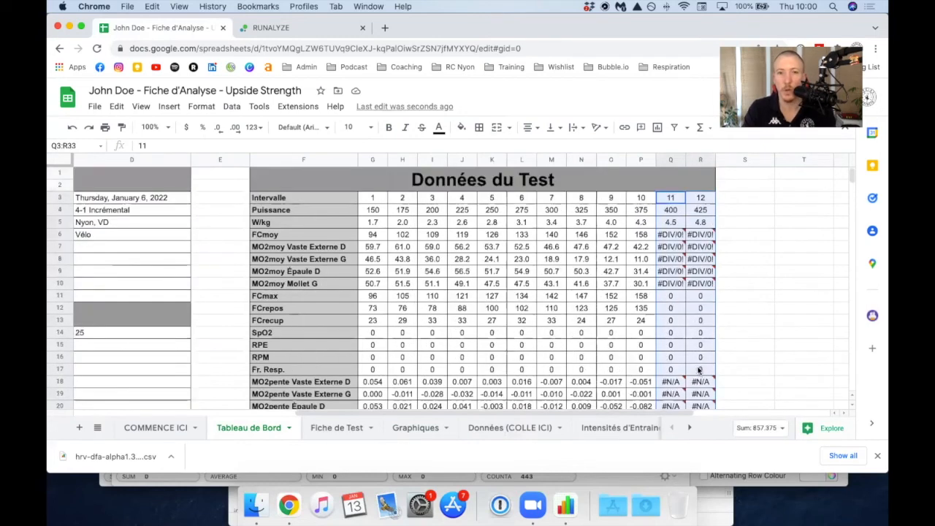
key(Delete)
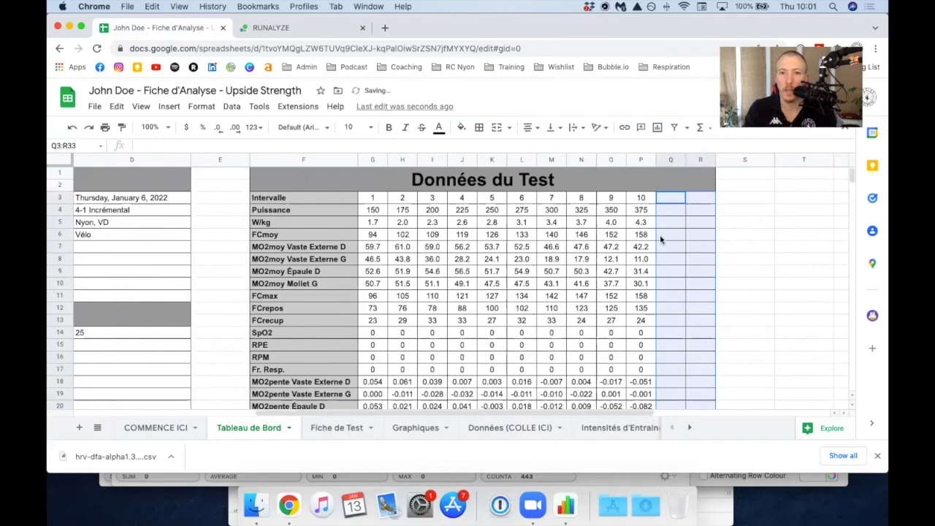
Step: Return to the Graphiques sheet and review the Cardiaque chart and the charts below it, from MO2 Pente through MO2 1-4 to RPE and Fr. Resp
click(415, 430)
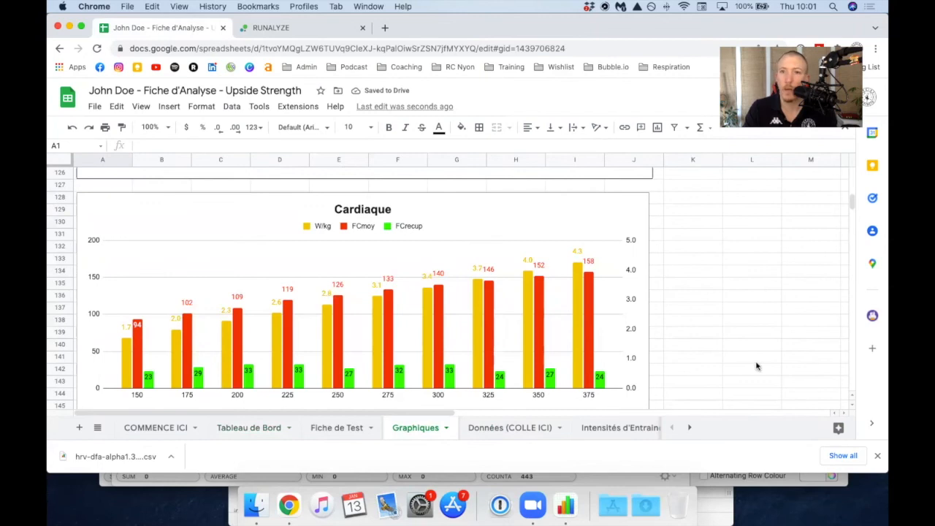
scroll(482, 330, down, 5)
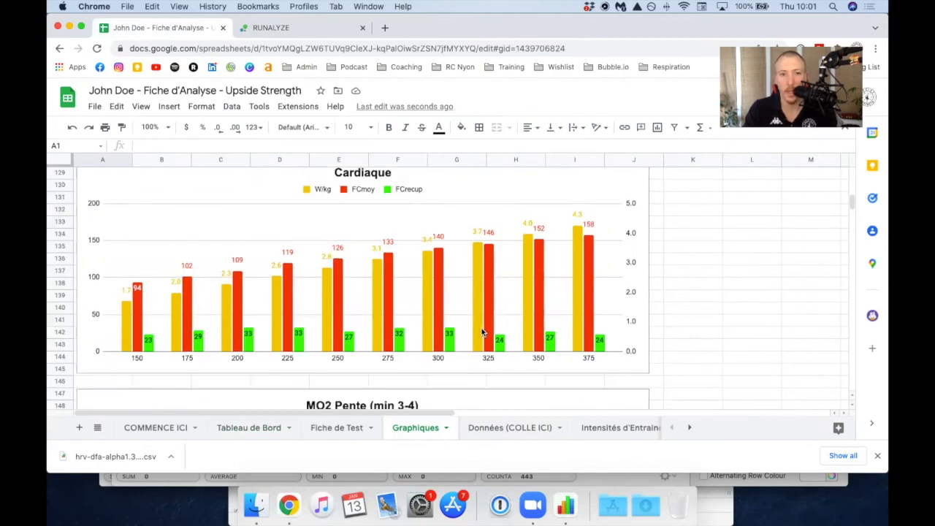
scroll(483, 331, down, 15)
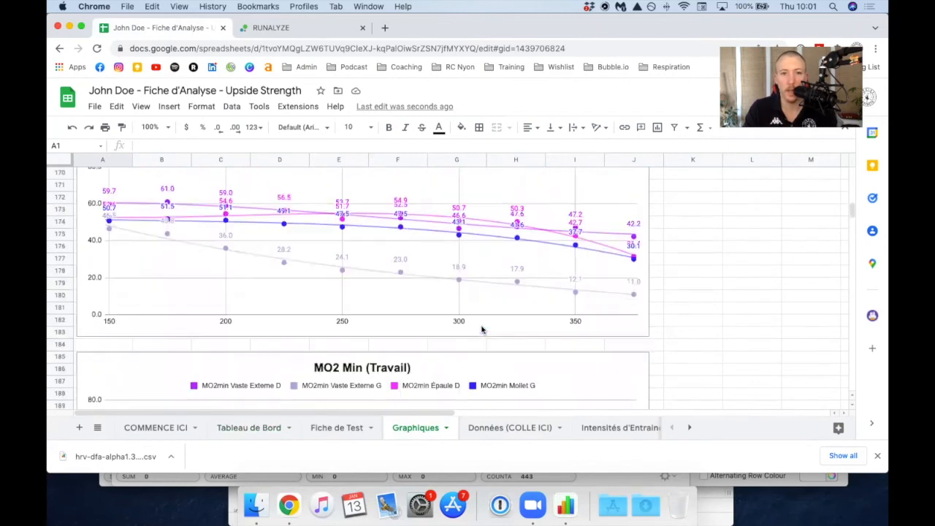
scroll(485, 332, down, 18)
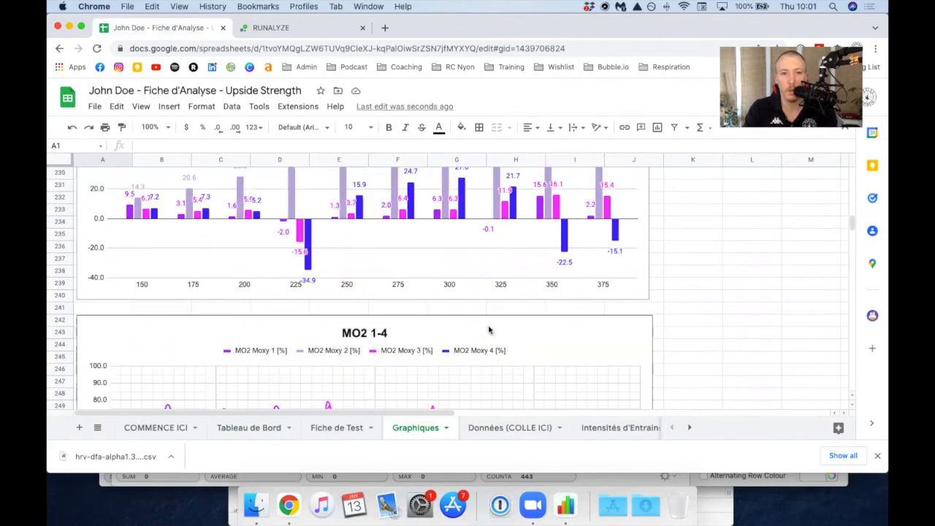
scroll(489, 330, down, 20)
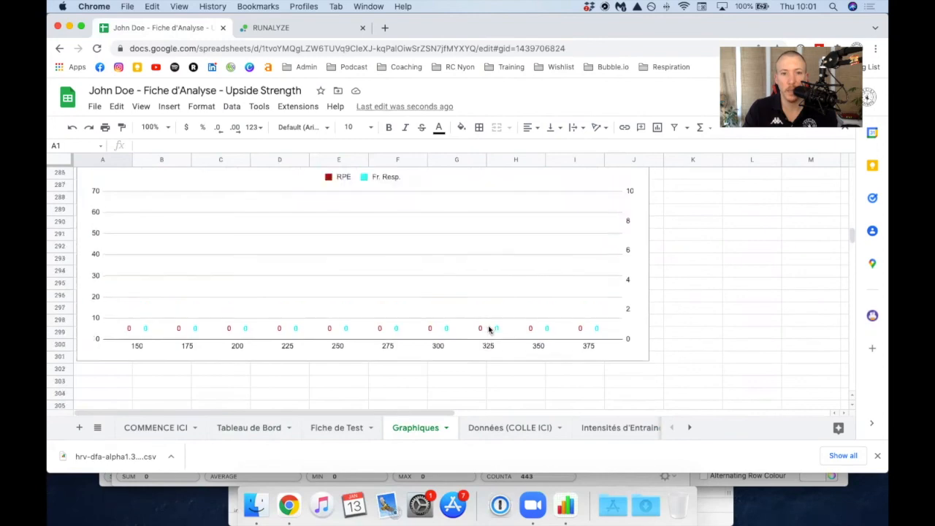
scroll(489, 330, up, 20)
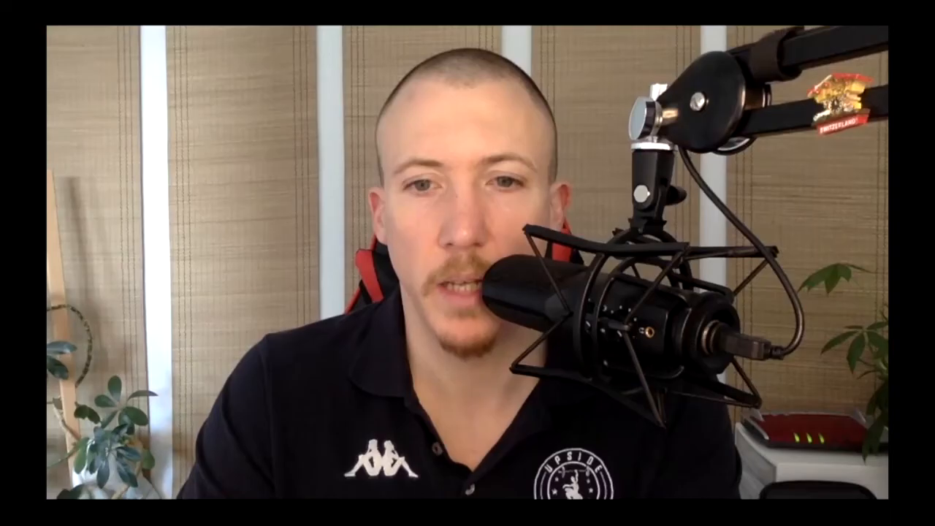